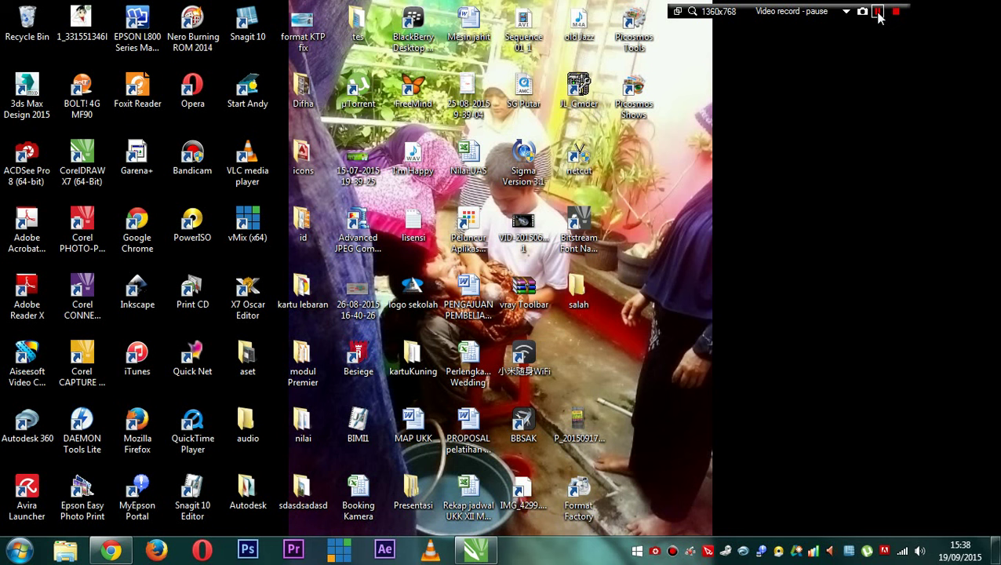
# - Restore the CorelDRAW window with the KARTU PELAJAR card and zoom in and out on it
pyautogui.click(878, 13)
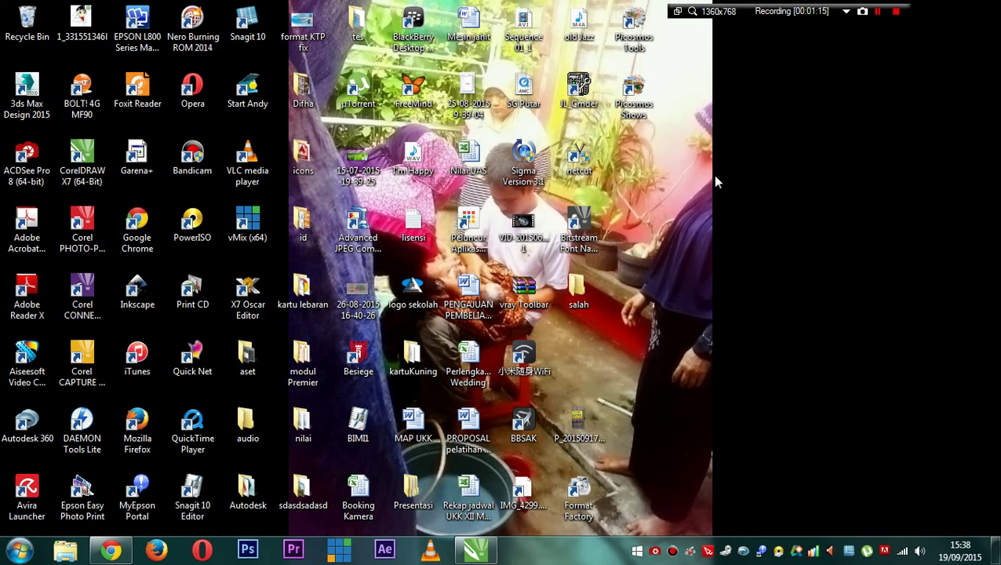
pyautogui.click(475, 549)
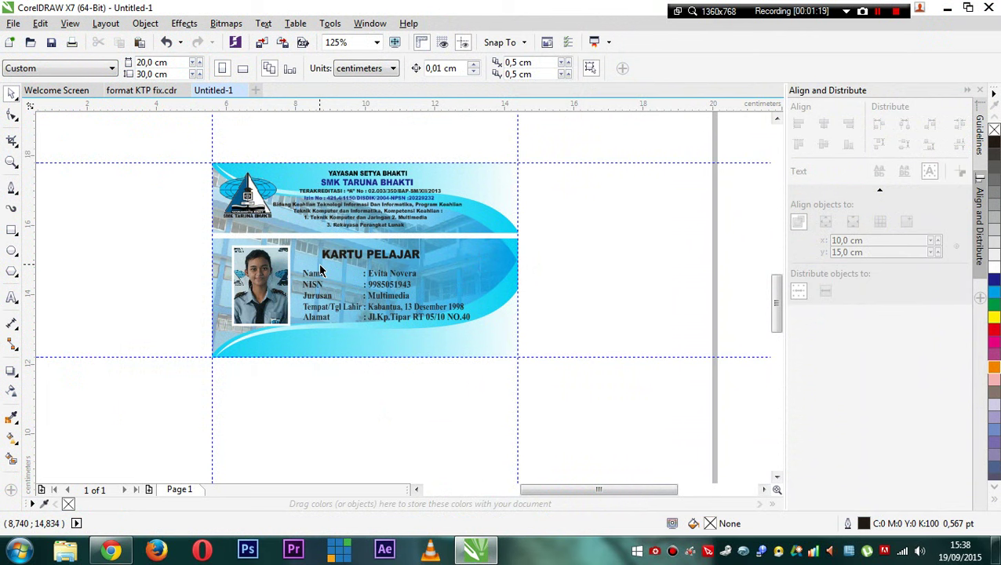
pyautogui.scroll(2, 321, 272)
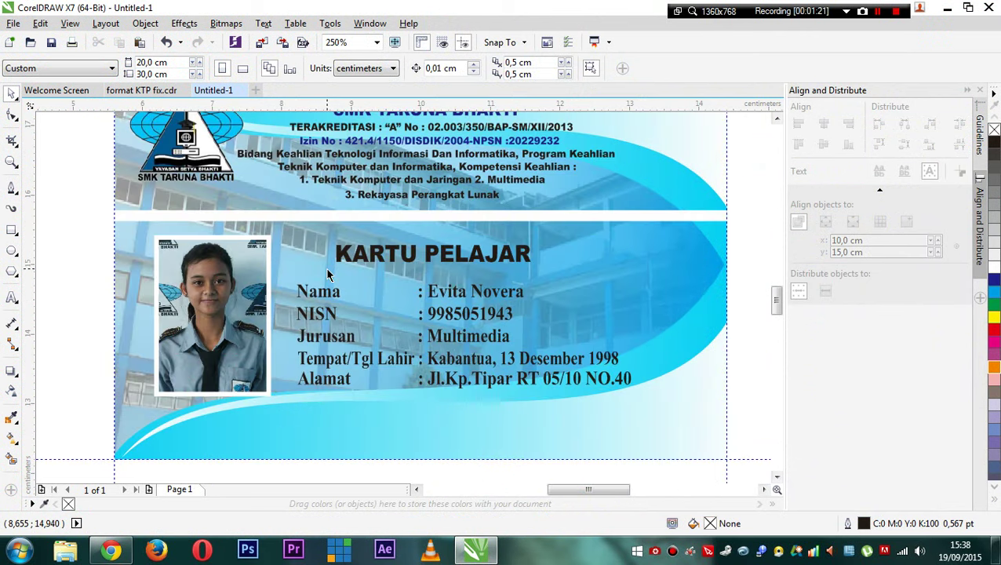
pyautogui.scroll(-2, 328, 273)
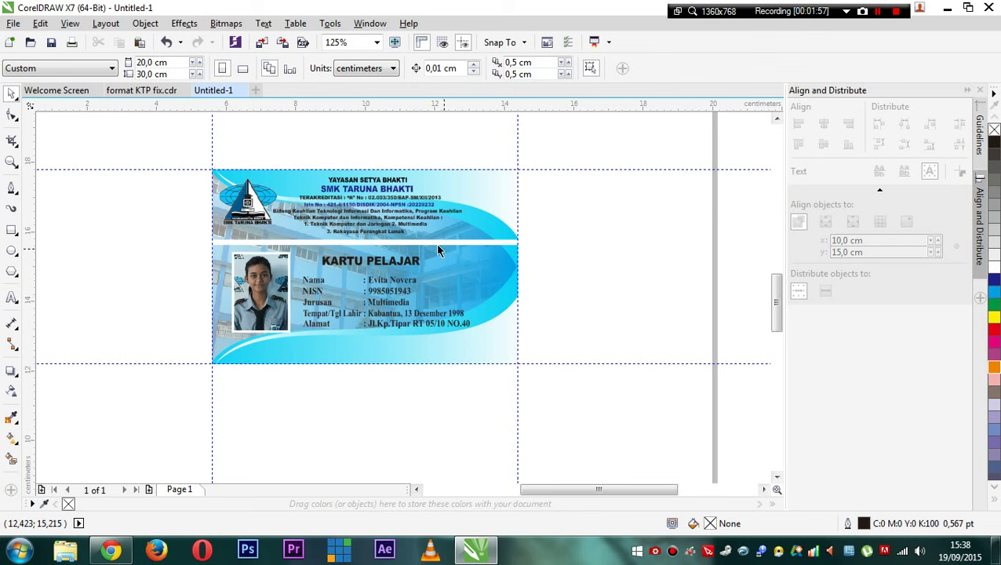
# - Create a new document named KTP with a custom 200 × 300 mm page
pyautogui.click(255, 91)
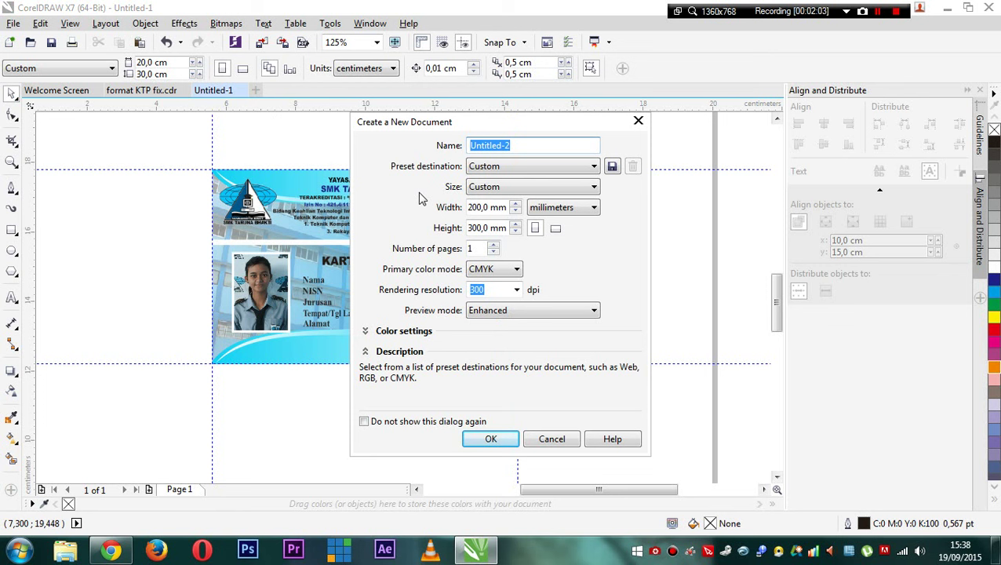
pyautogui.write('KTP')
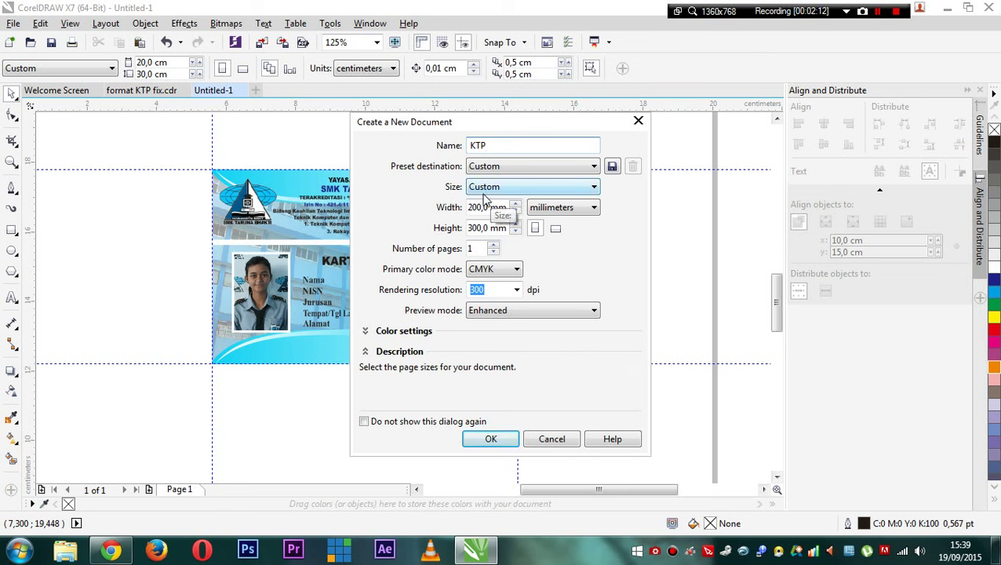
pyautogui.click(489, 189)
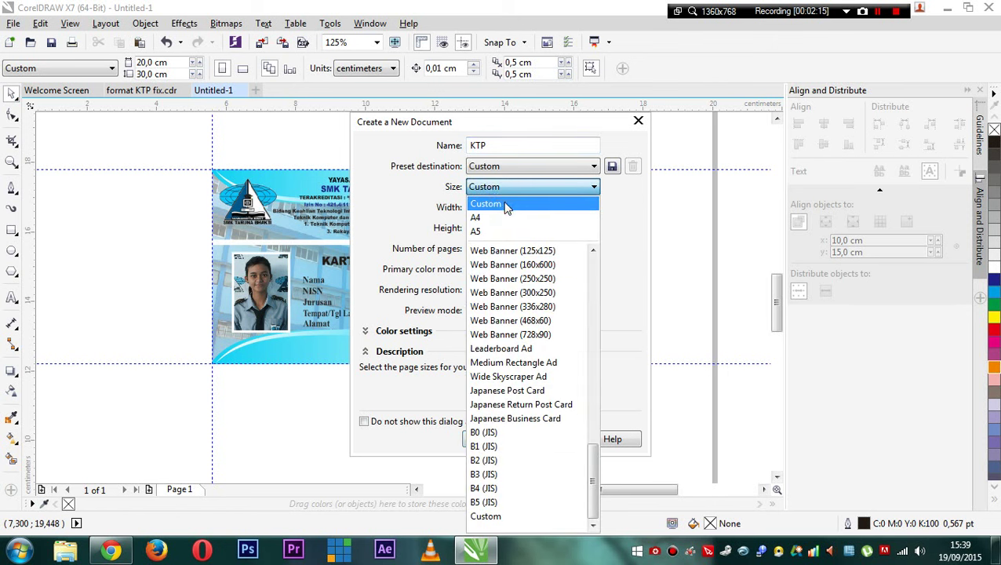
pyautogui.click(508, 205)
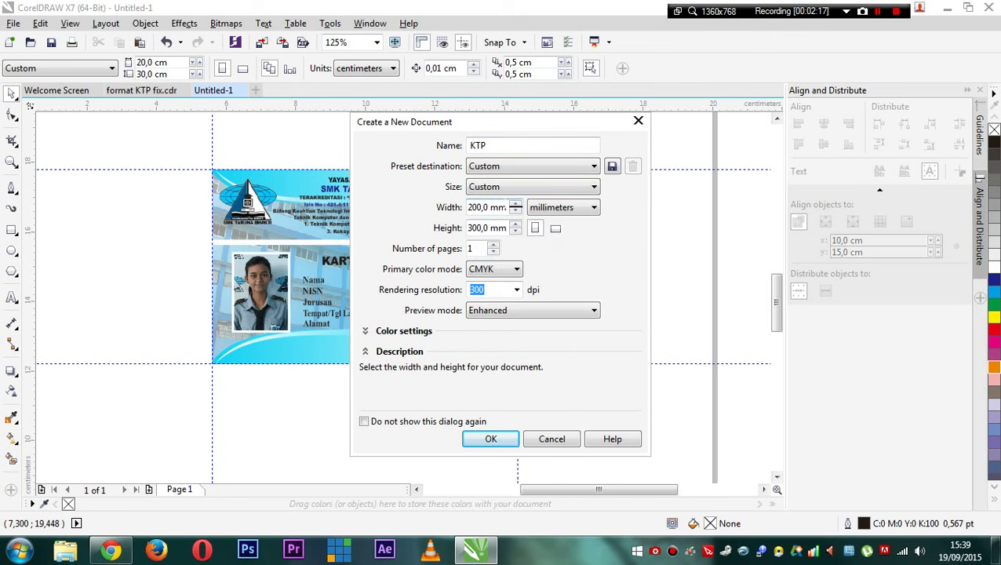
pyautogui.moveTo(468, 208); pyautogui.dragTo(489, 208)
pyautogui.click(493, 227)
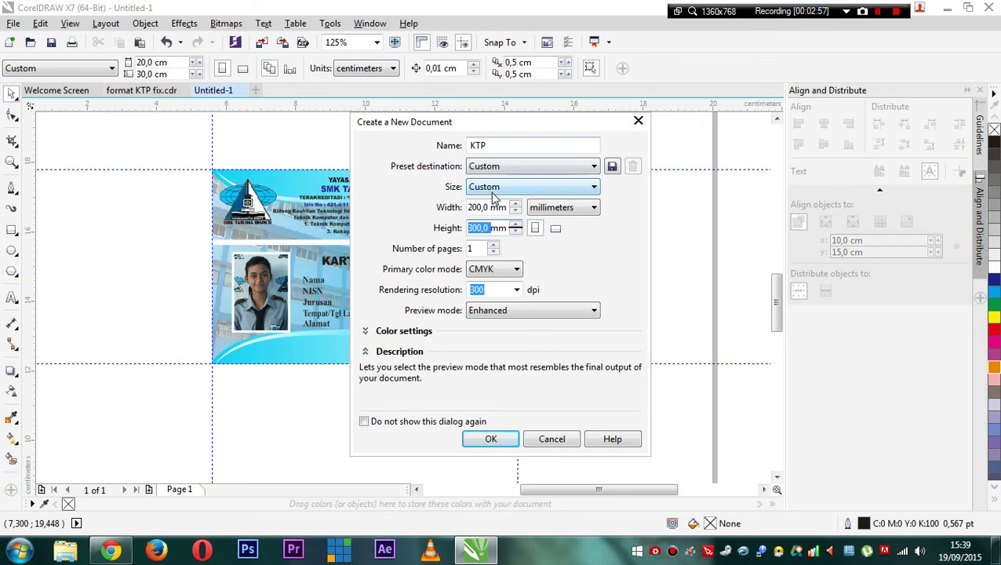
pyautogui.click(492, 440)
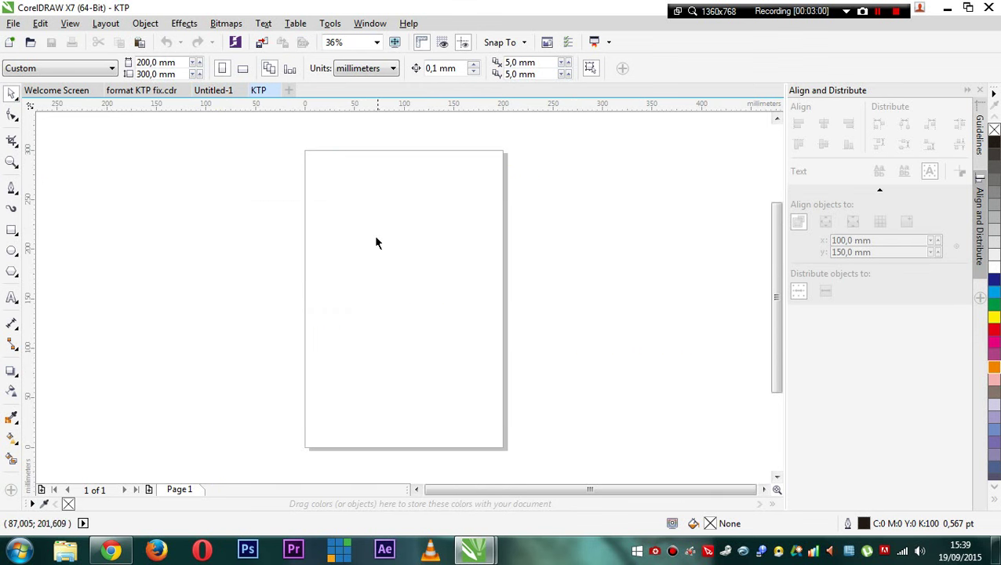
# - Draw a rectangle on the KTP page and size it to 88 mm wide by 56 mm high
pyautogui.click(150, 62)
pyautogui.click(147, 74)
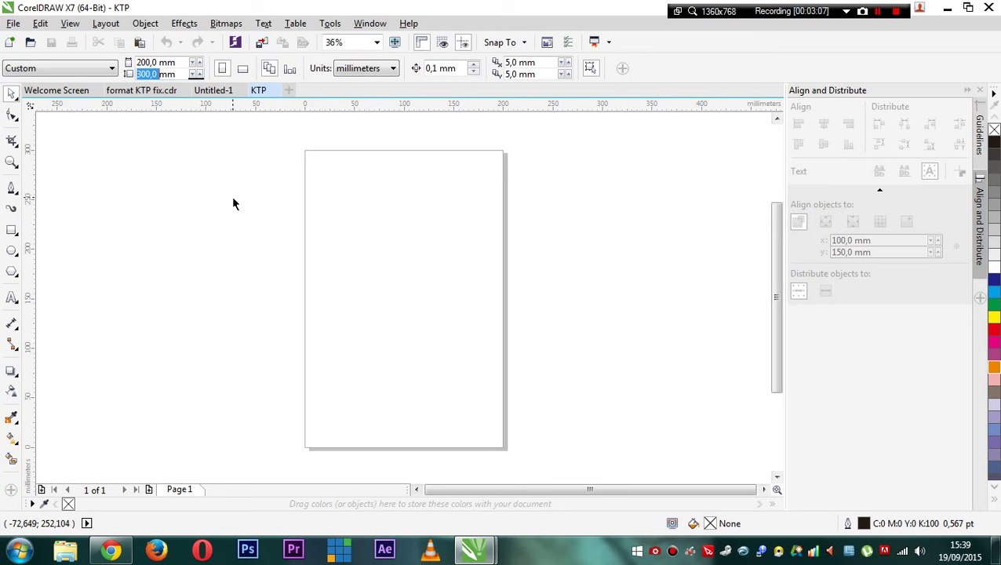
pyautogui.click(12, 230)
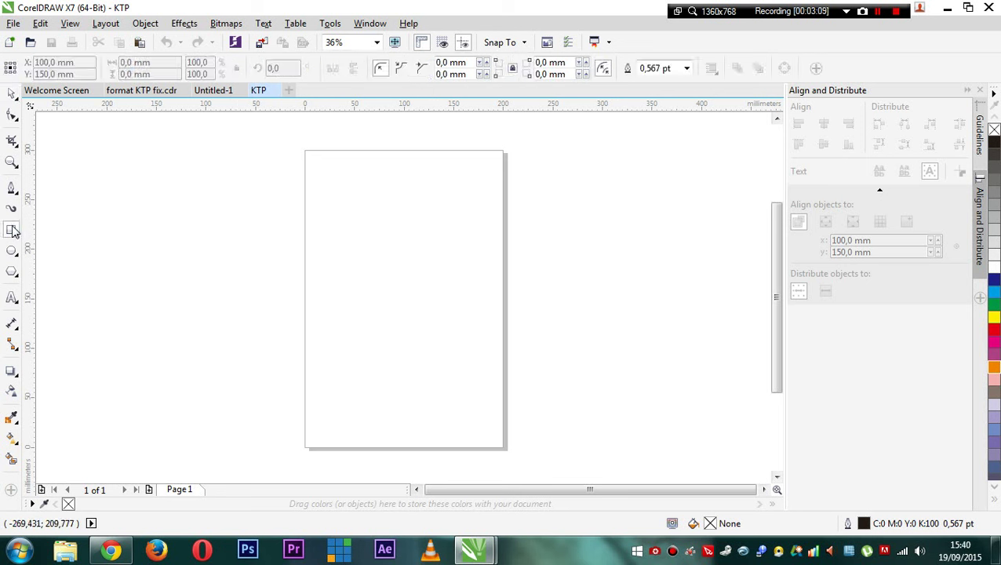
pyautogui.moveTo(323, 269)
pyautogui.mouseDown()
pyautogui.moveTo(330, 292)
pyautogui.moveTo(488, 355)
pyautogui.mouseUp()
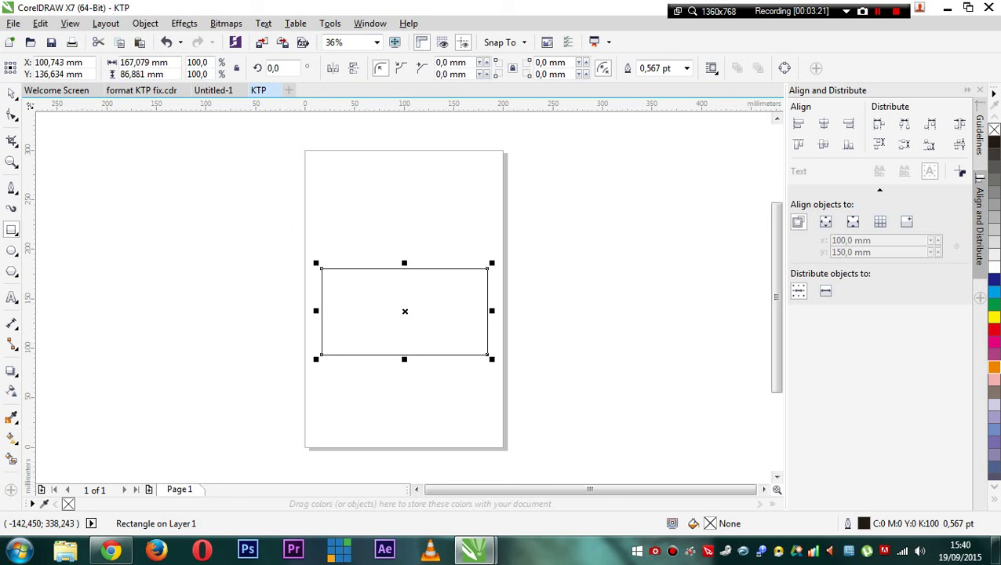
pyautogui.doubleClick(136, 63)
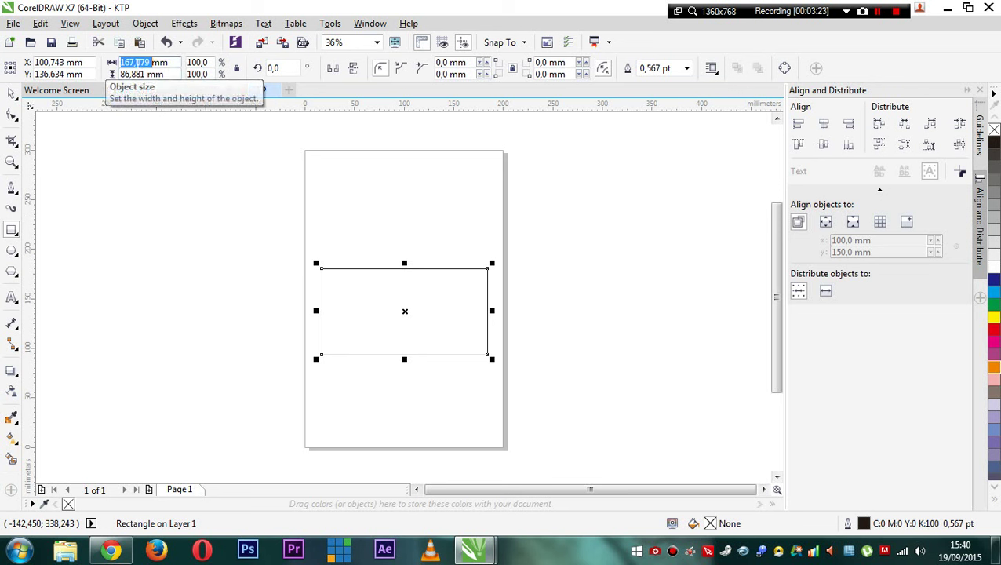
pyautogui.write('88mm')
pyautogui.press('Tab')
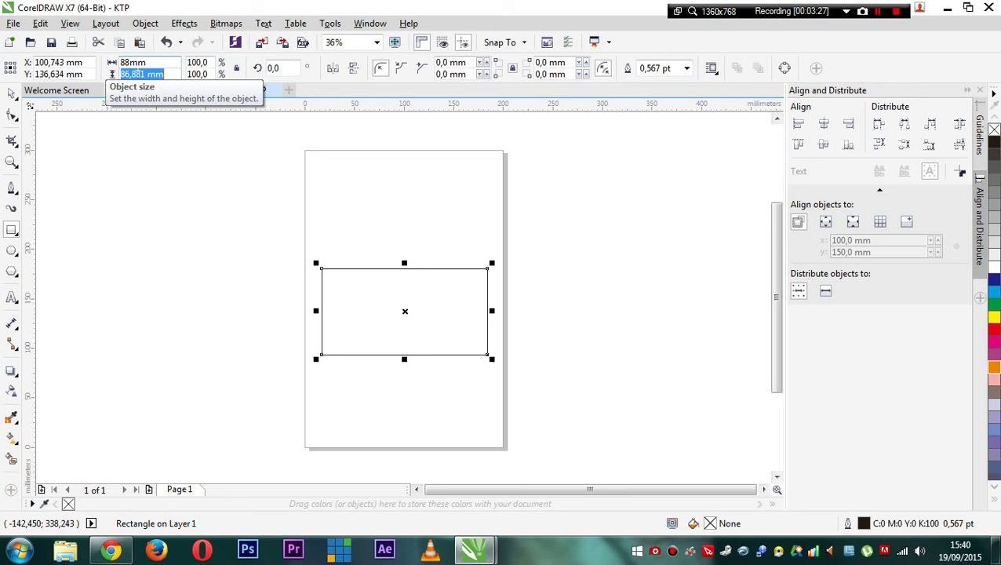
pyautogui.write('56')
pyautogui.press('Return')
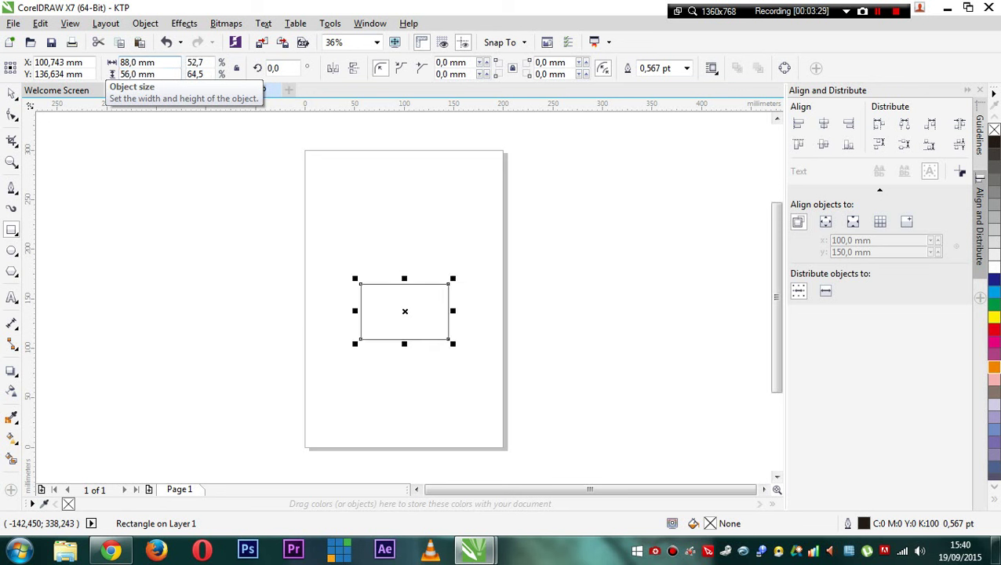
pyautogui.click(12, 94)
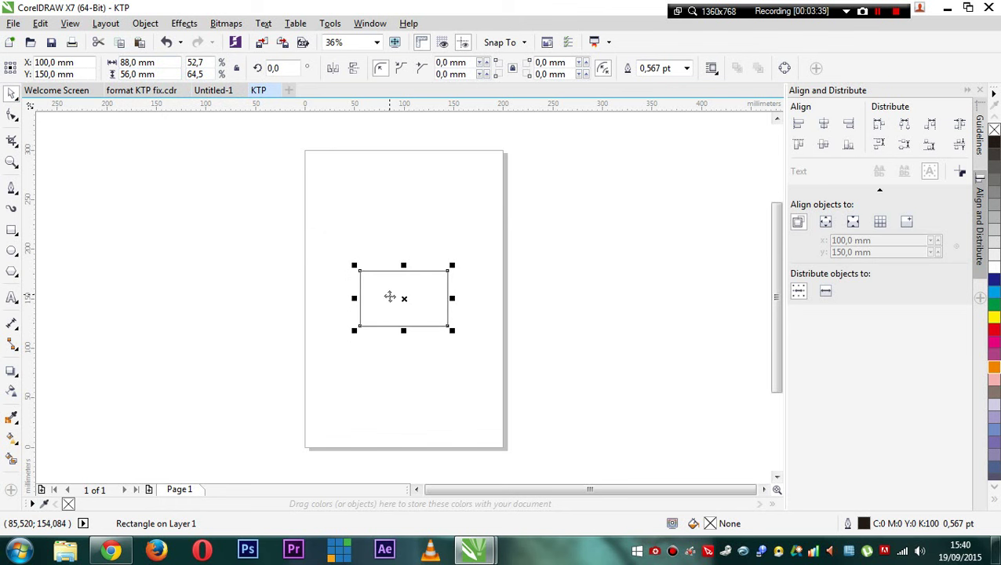
pyautogui.scroll(2, 382, 297)
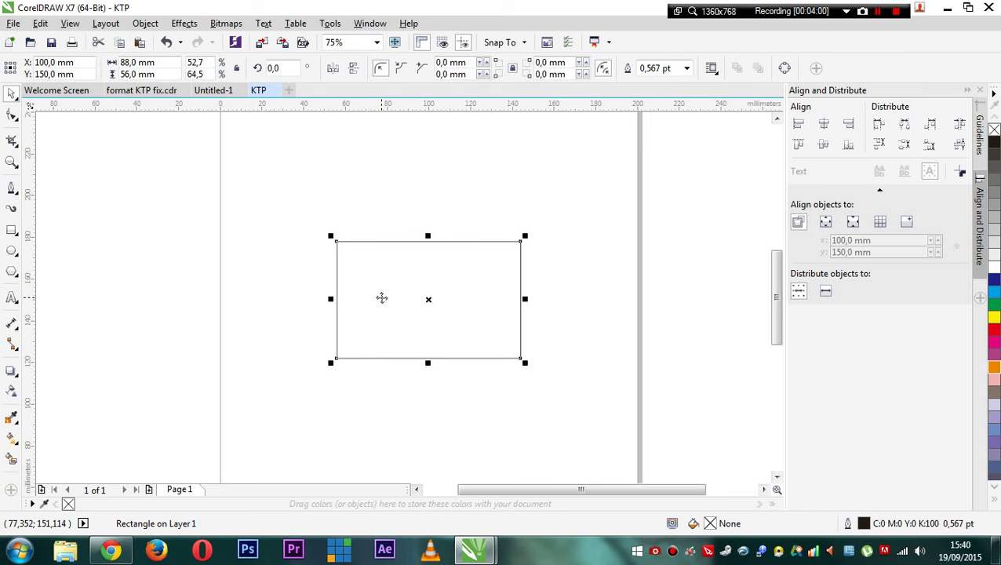
# - After checking the Untitled-1 reference card, draw a long thin strip along the card's top edge
pyautogui.click(216, 90)
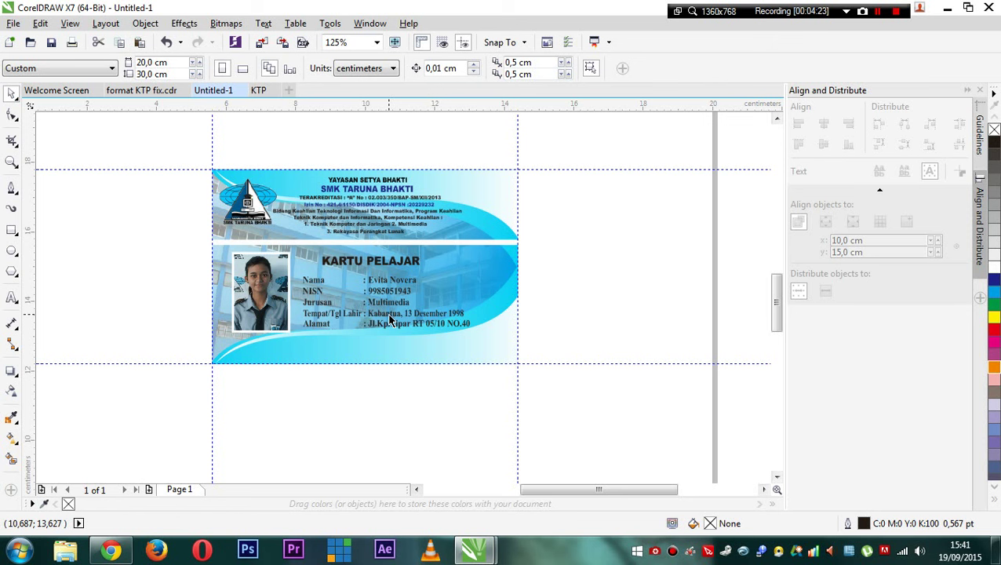
pyautogui.click(258, 91)
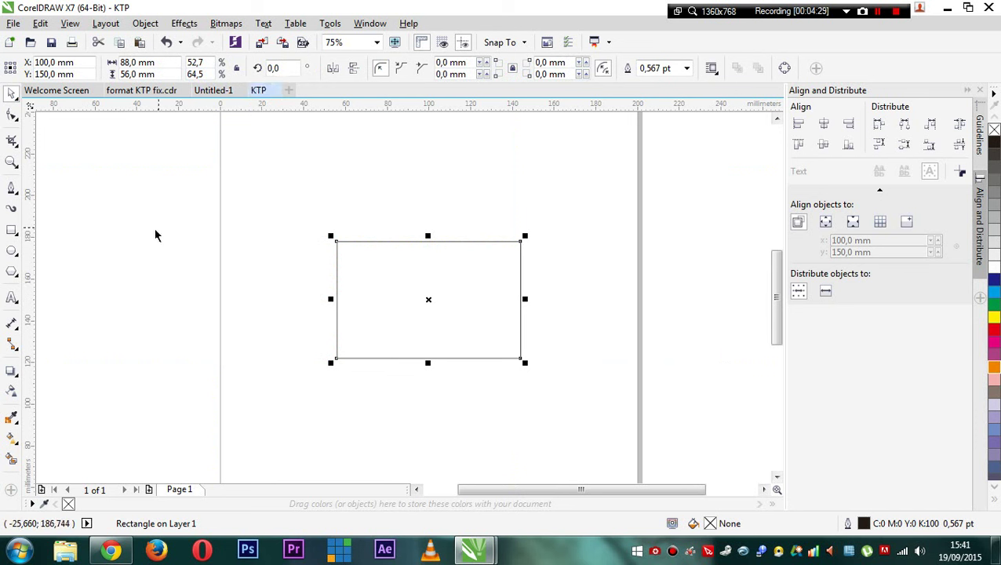
pyautogui.click(12, 229)
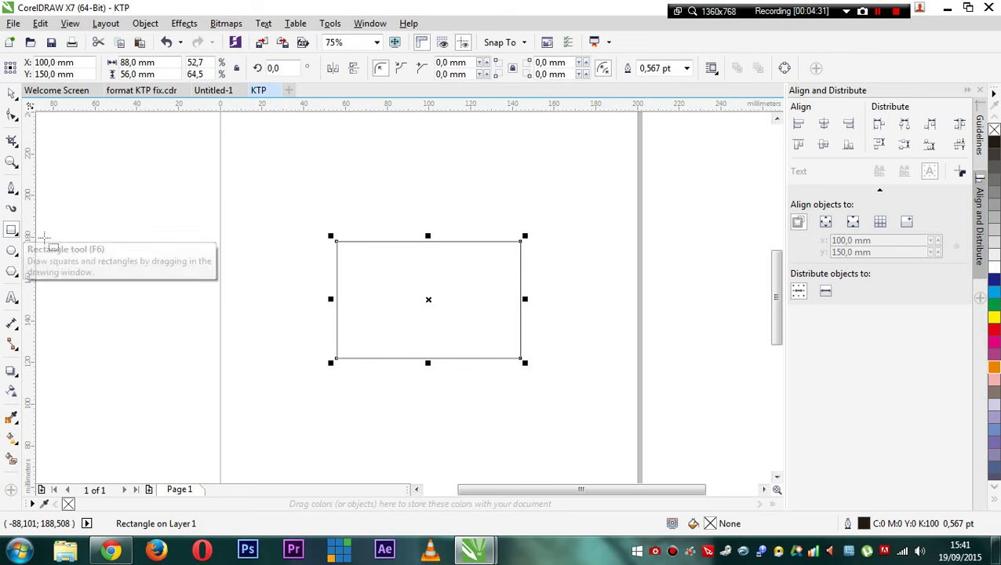
pyautogui.moveTo(130, 247); pyautogui.dragTo(430, 249)
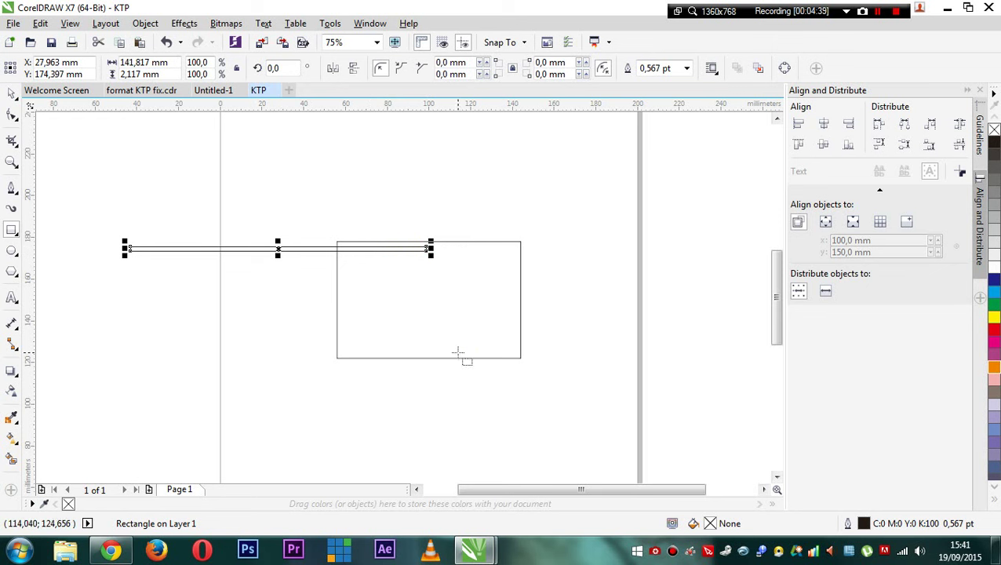
pyautogui.click(12, 93)
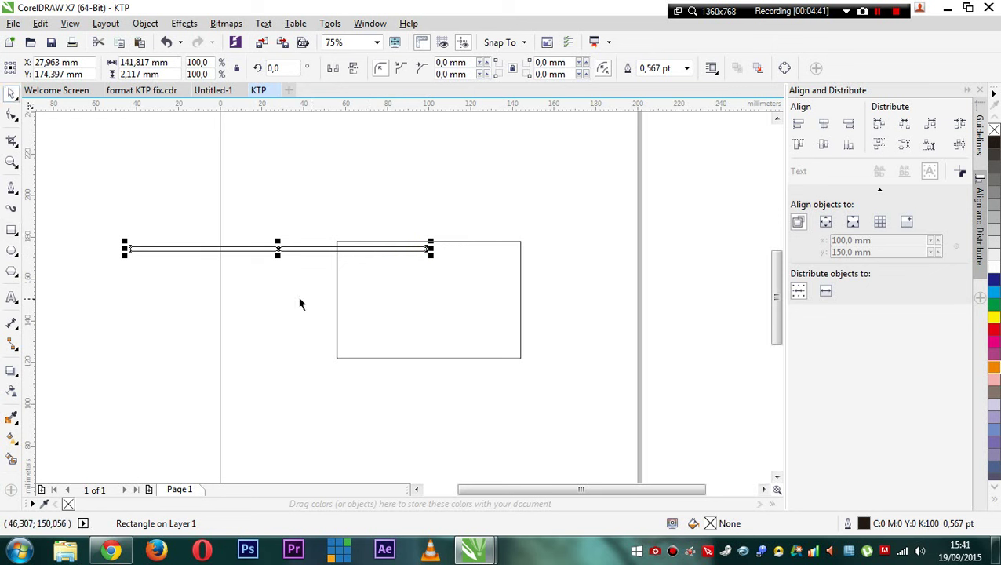
pyautogui.moveTo(255, 290); pyautogui.dragTo(225, 315)
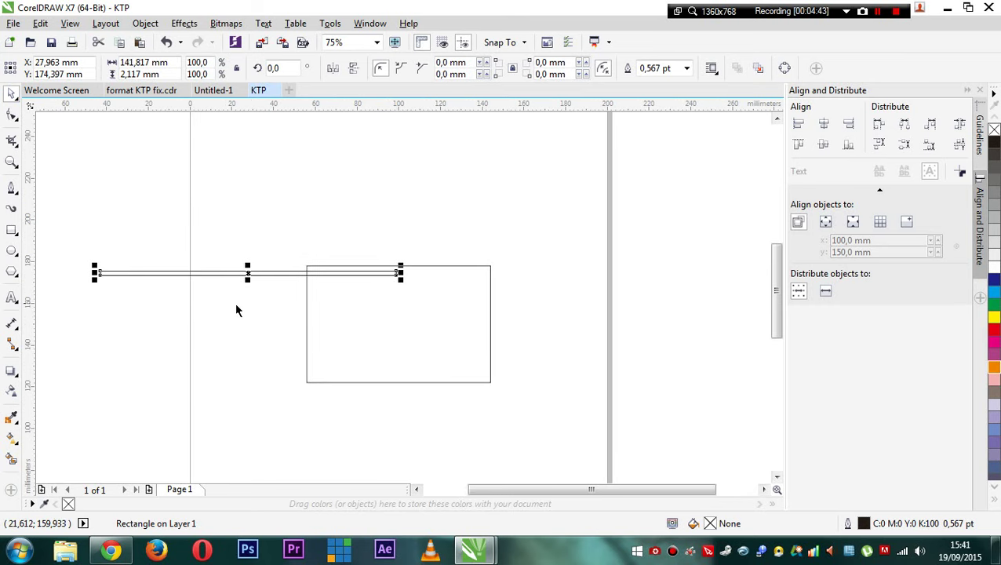
pyautogui.rightClick(252, 275)
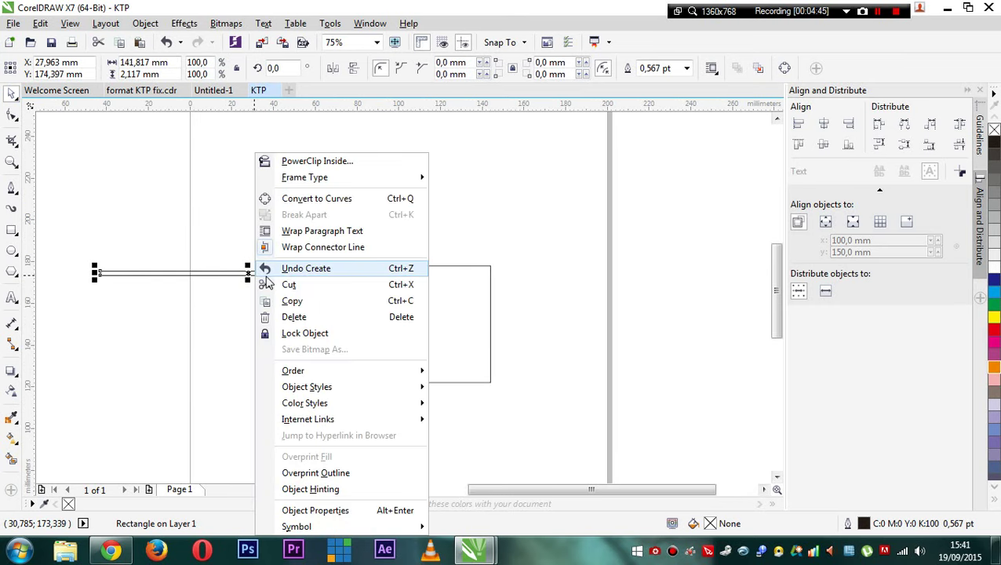
# - Place the thin strip inside the card rectangle as PowerClip contents and edit them
pyautogui.click(300, 161)
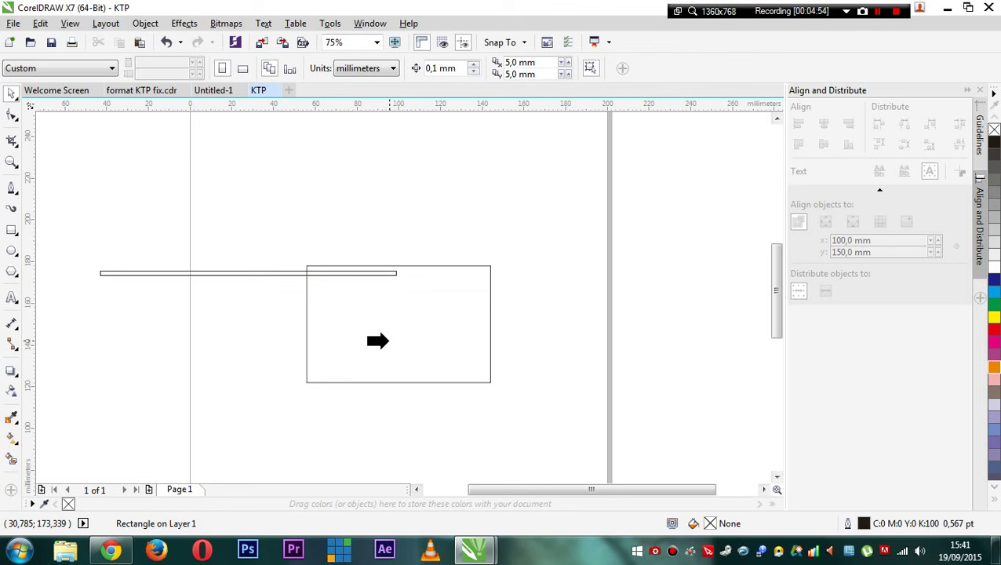
pyautogui.click(378, 341)
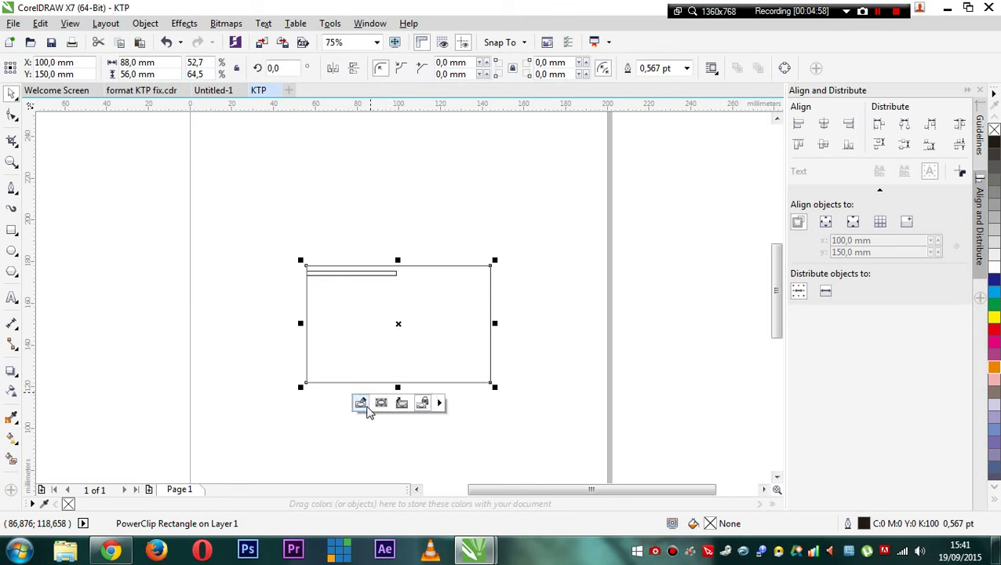
pyautogui.click(362, 404)
# - Move the strip down across the card, then nudge it slightly lower
pyautogui.moveTo(276, 278); pyautogui.dragTo(423, 303)
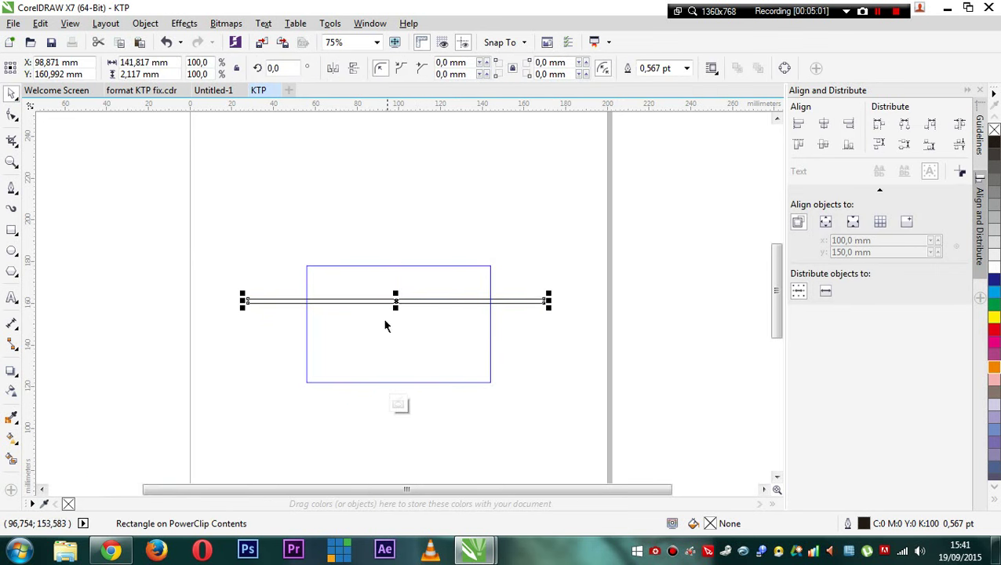
pyautogui.scroll(2, 342, 288)
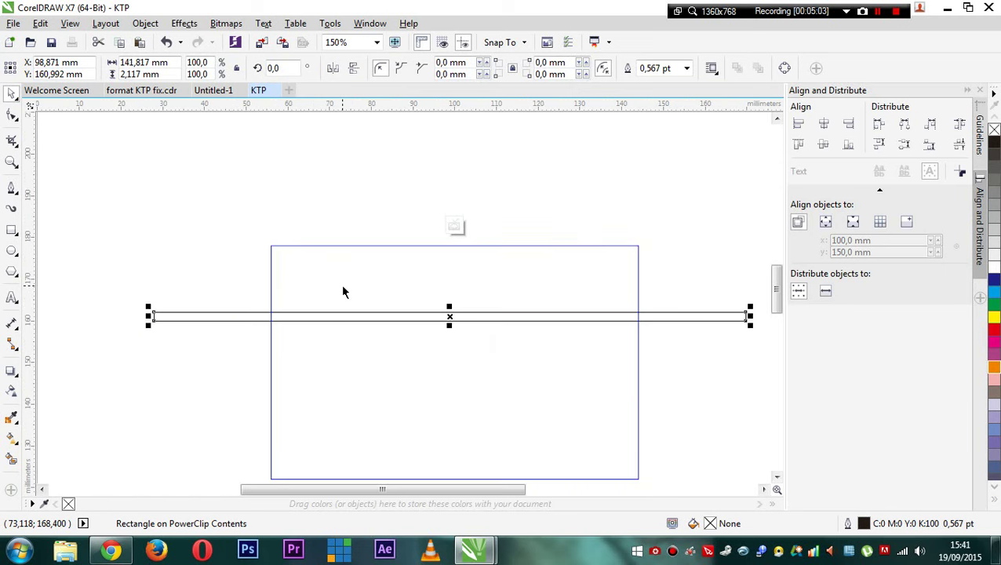
pyautogui.scroll(-2, 358, 295)
pyautogui.scroll(2, 353, 260)
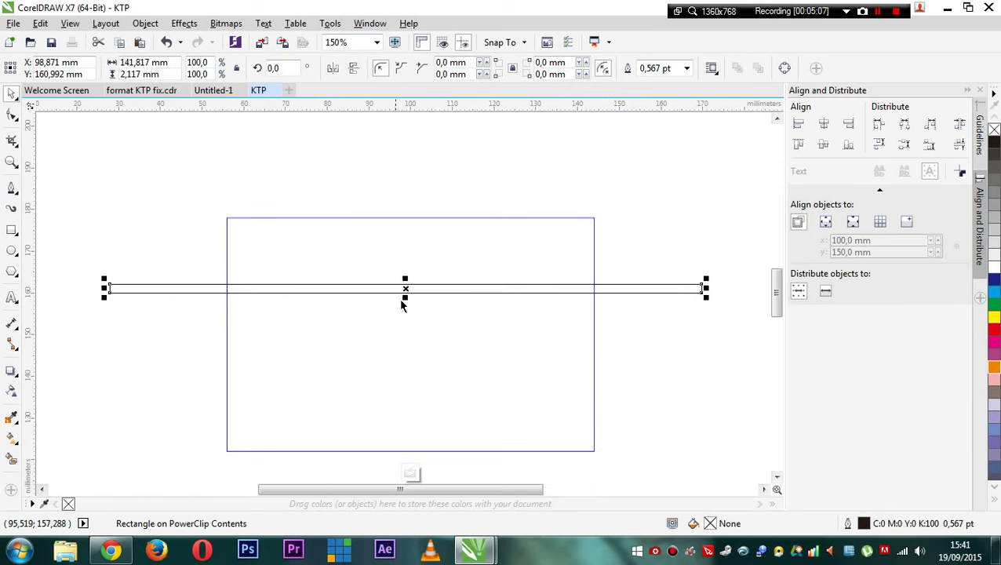
pyautogui.moveTo(407, 285); pyautogui.dragTo(404, 295)
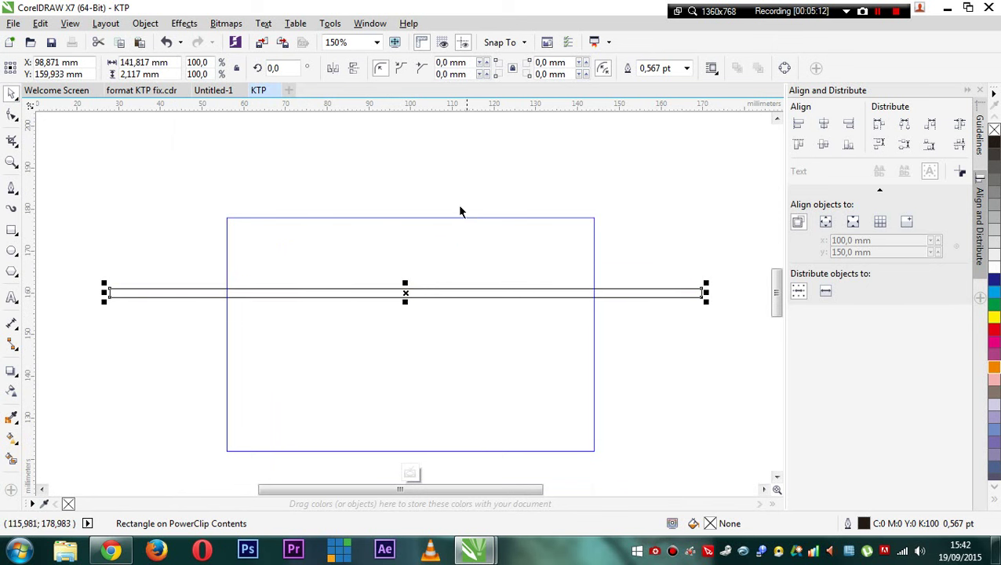
pyautogui.moveTo(405, 291); pyautogui.dragTo(404, 297)
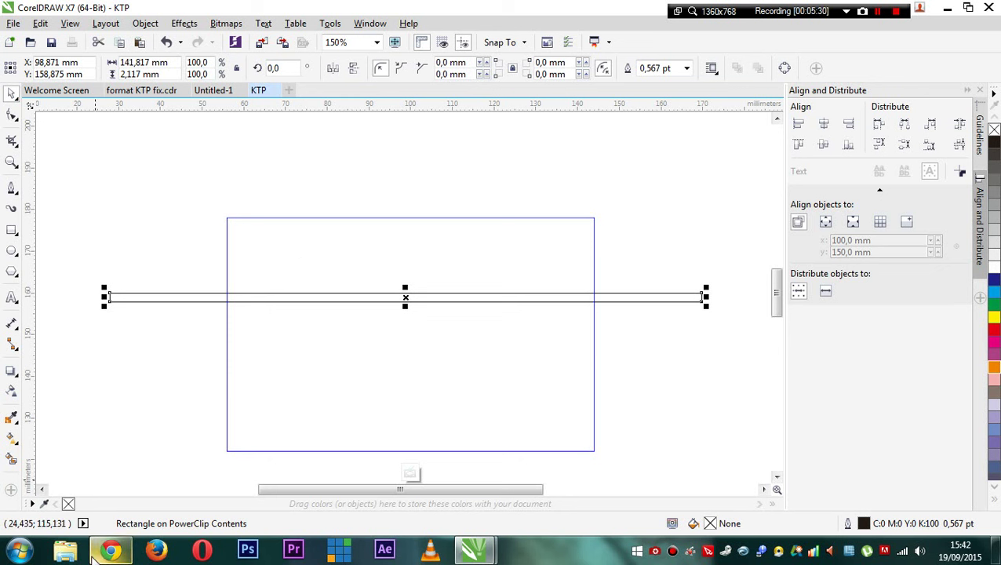
pyautogui.moveTo(108, 552)
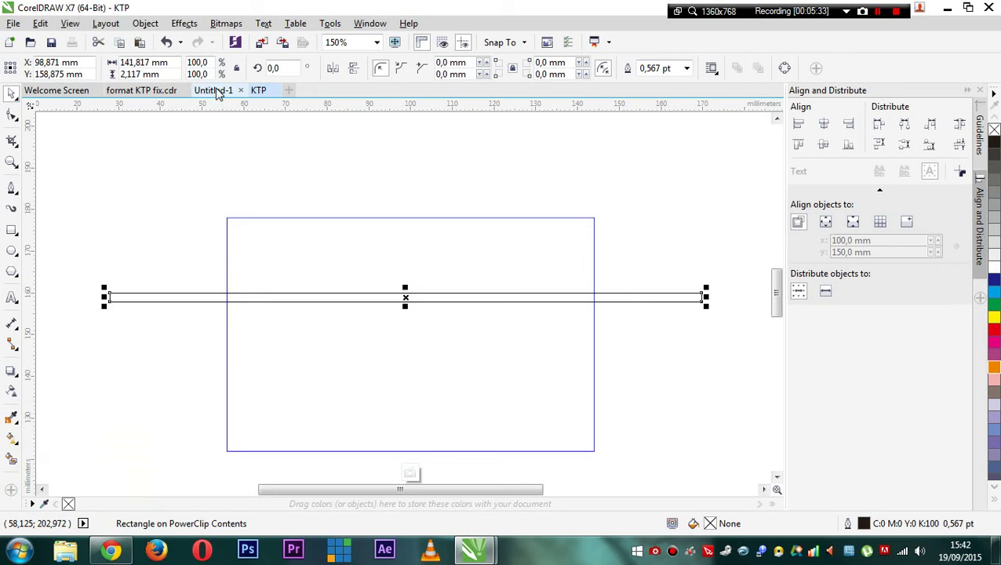
# - In Untitled-1, edit the card's PowerClip contents and select the LOGOTB.png school logo
pyautogui.click(215, 90)
pyautogui.click(259, 210)
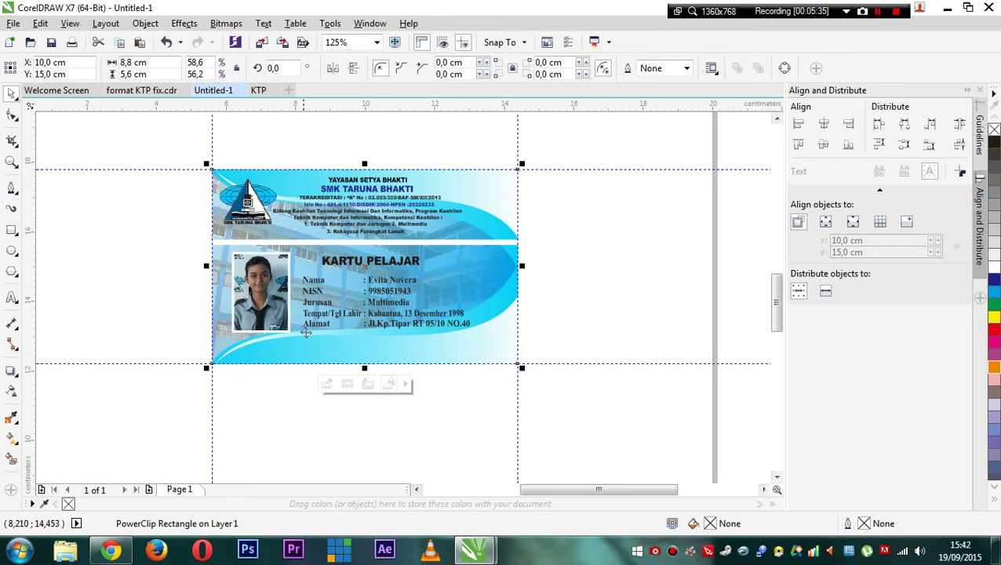
pyautogui.click(327, 385)
pyautogui.click(365, 385)
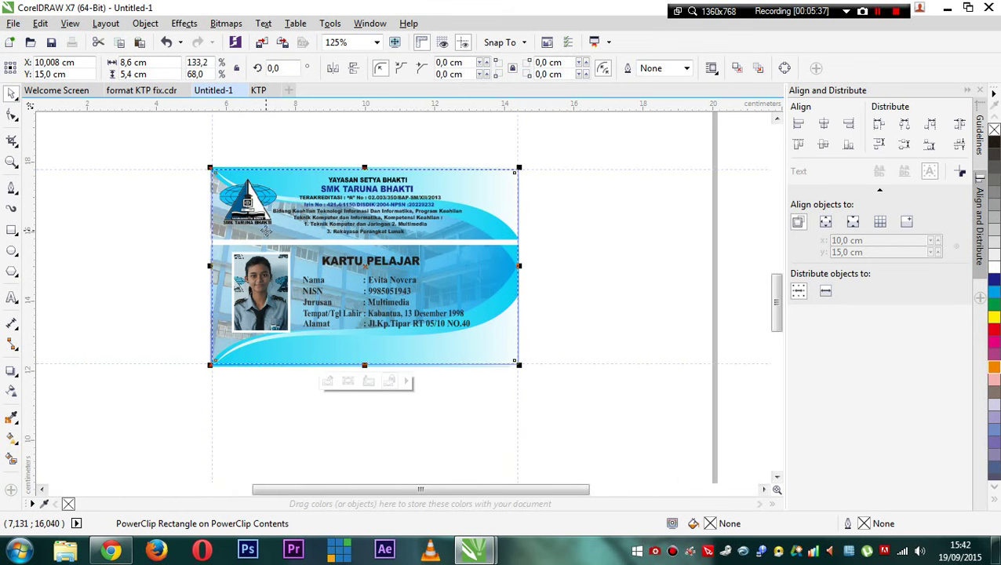
pyautogui.click(330, 386)
pyautogui.click(240, 204)
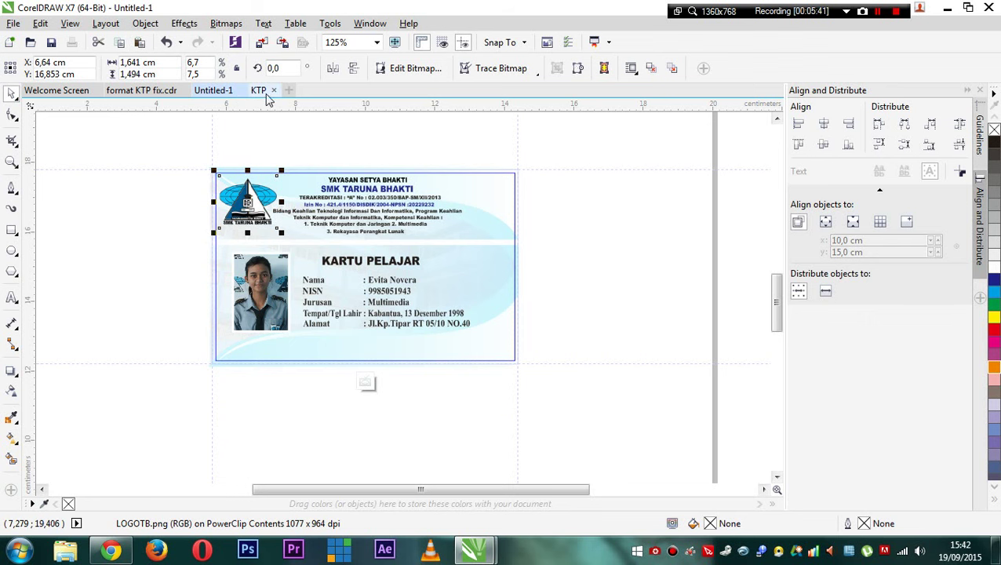
# - Paste the logo onto the KTP card and nudge it slightly upward
pyautogui.click(258, 89)
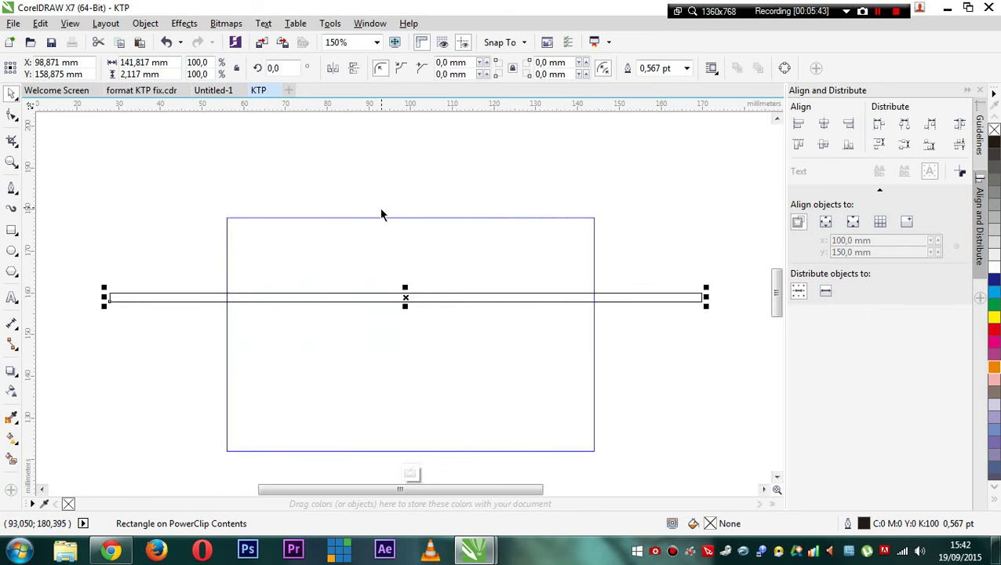
pyautogui.hotkey('ctrl', 'v')
pyautogui.scroll(2, 302, 289)
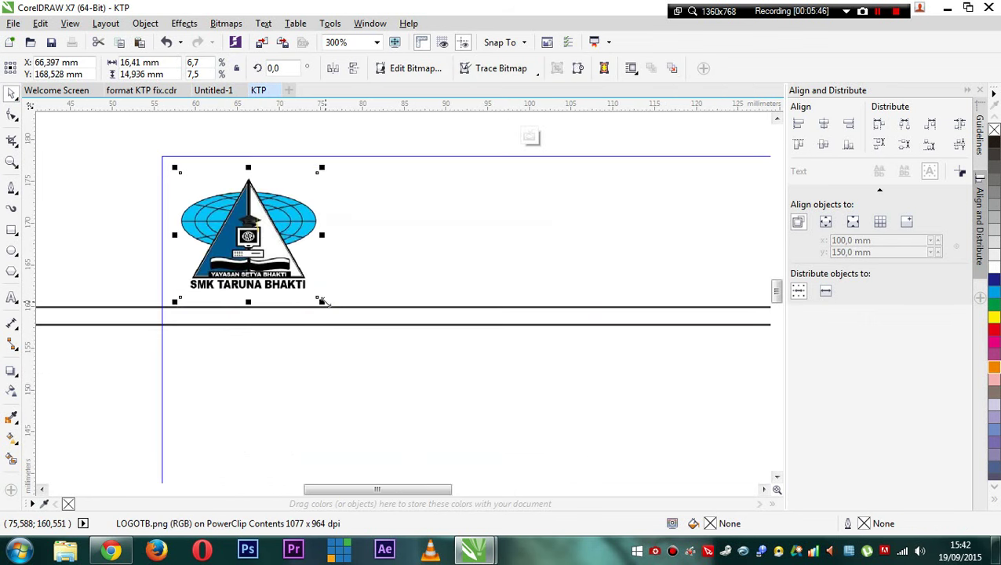
pyautogui.click(249, 222)
pyautogui.press('Up')
pyautogui.press('Up')
pyautogui.press('Up')
pyautogui.press('Up')
pyautogui.press('Up')
pyautogui.press('Up')
pyautogui.press('Up')
pyautogui.press('Up')
pyautogui.press('Up')
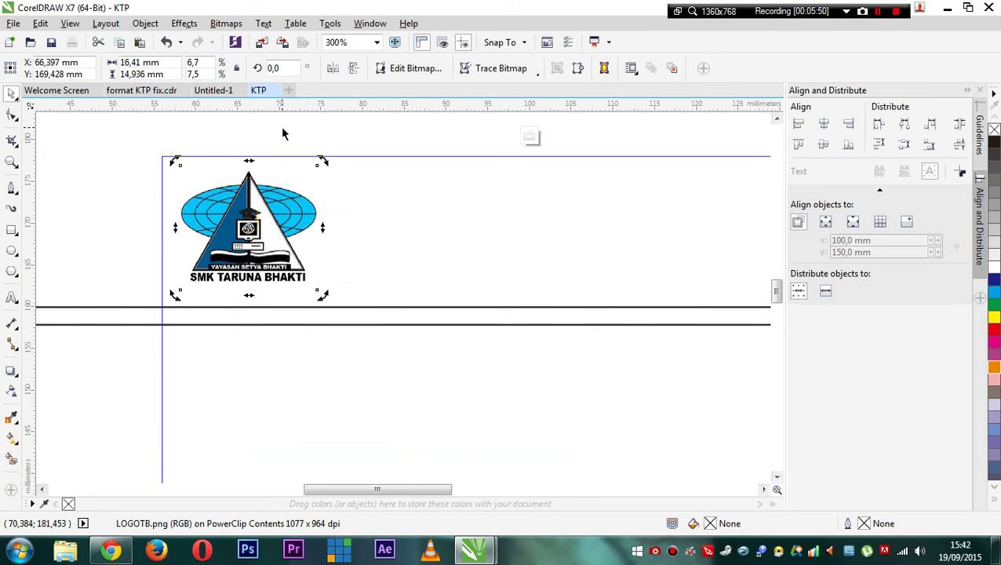
# - Back in Untitled-1, select the Izin No line, then the whole header text block
pyautogui.click(233, 90)
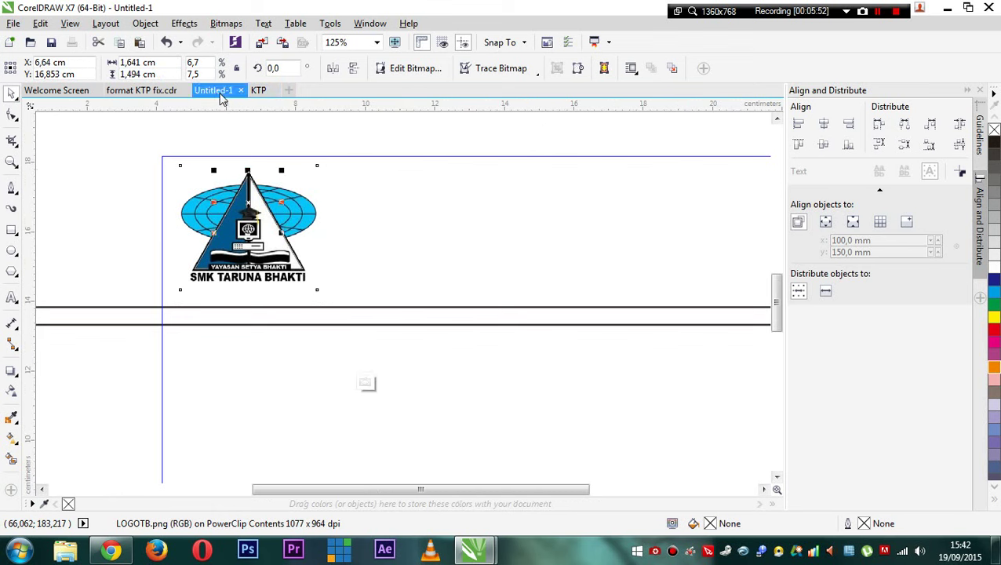
pyautogui.keyDown('ctrl'); pyautogui.click(374, 209); pyautogui.keyUp('ctrl')
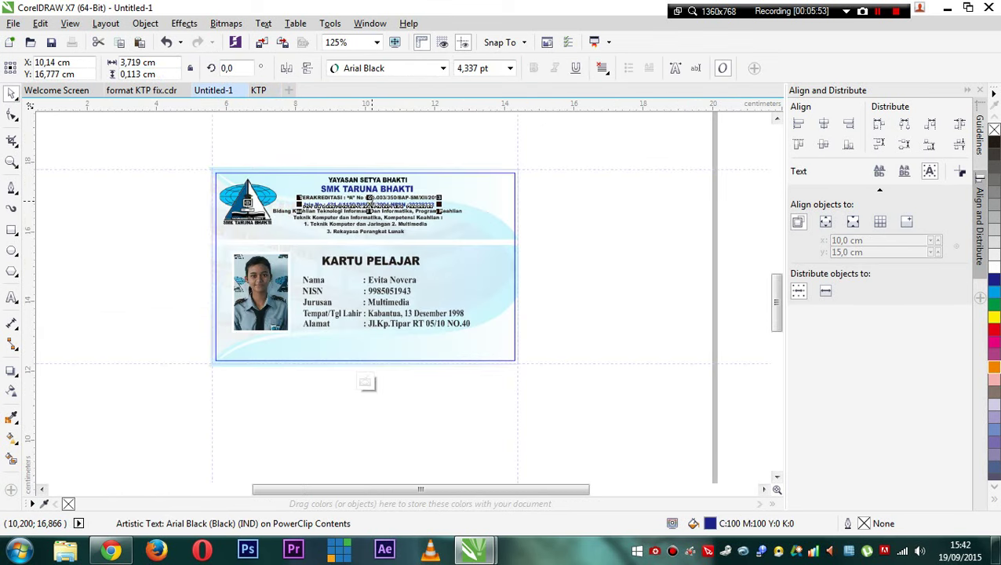
pyautogui.scroll(2, 374, 210)
pyautogui.scroll(-1, 373, 209)
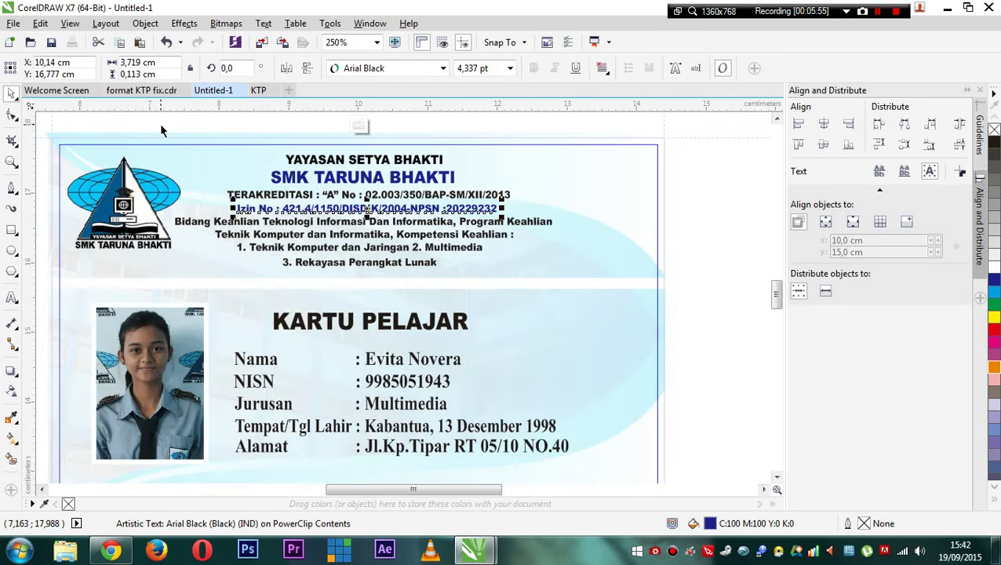
pyautogui.moveTo(161, 125); pyautogui.dragTo(568, 283)
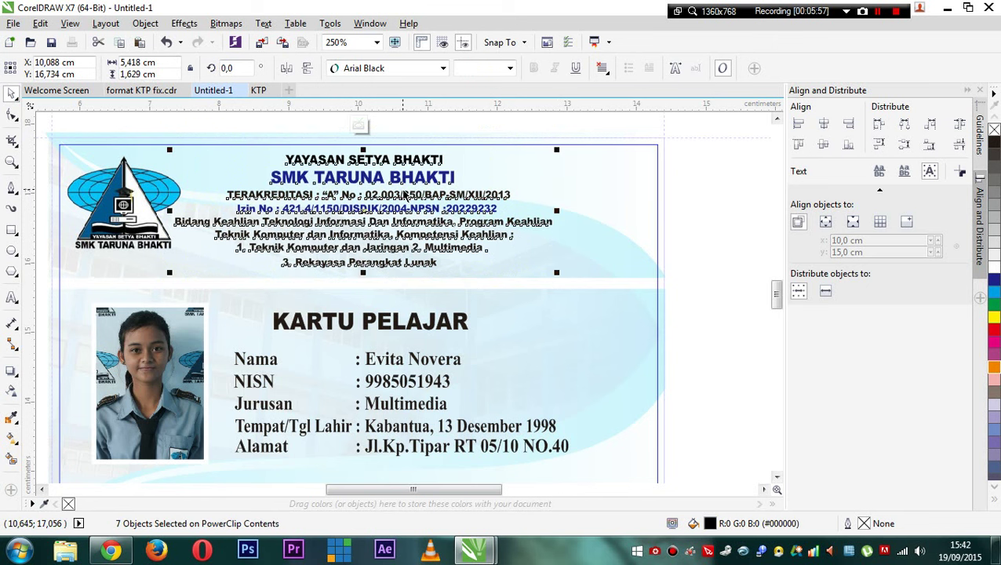
pyautogui.click(322, 127)
# - Select all seven header lines, from YAYASAN SETYA BHAKTI down to 3. Rekayasa Perangkat Lunak
pyautogui.click(365, 163)
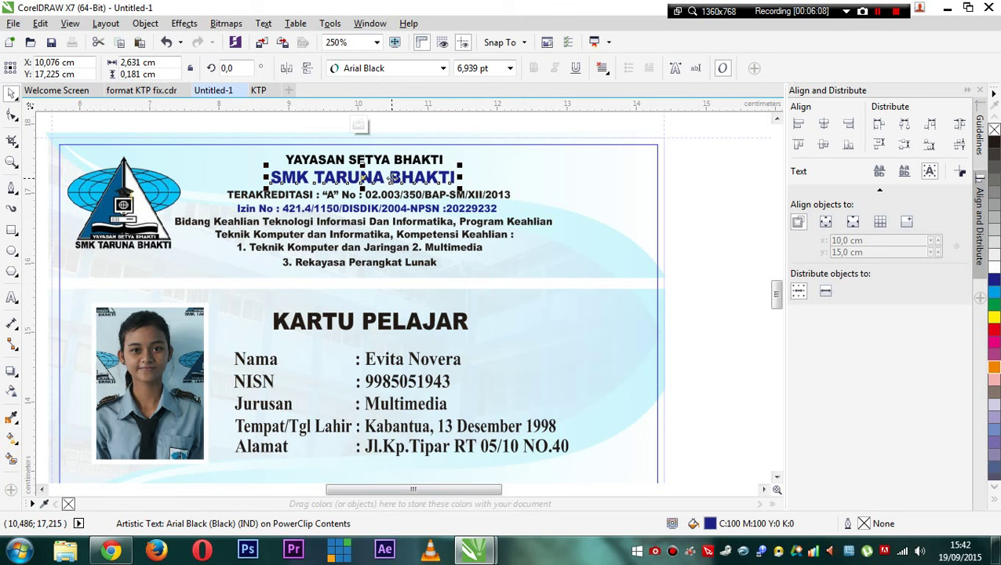
pyautogui.click(370, 160)
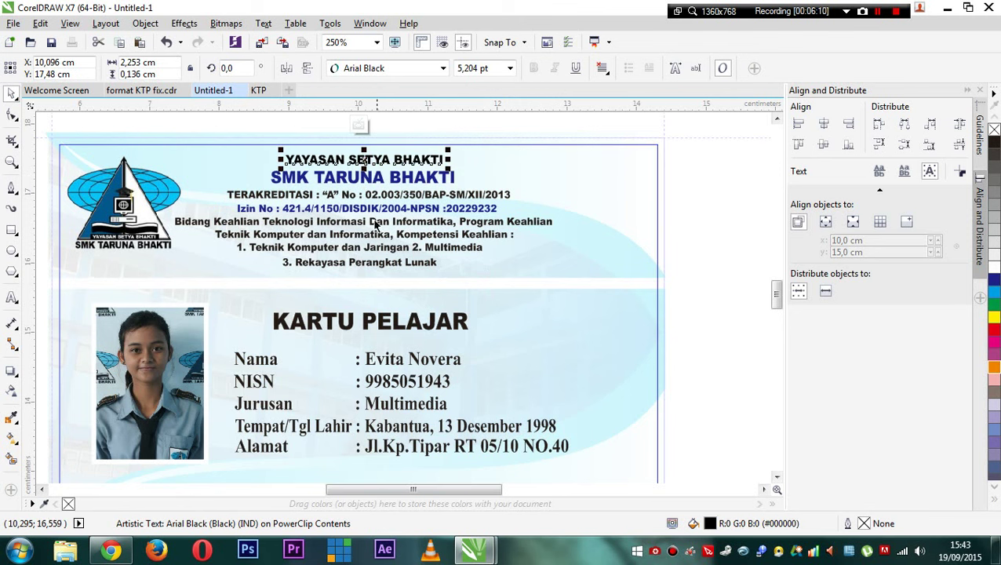
pyautogui.keyDown('shift'); pyautogui.click(346, 181); pyautogui.keyUp('shift')
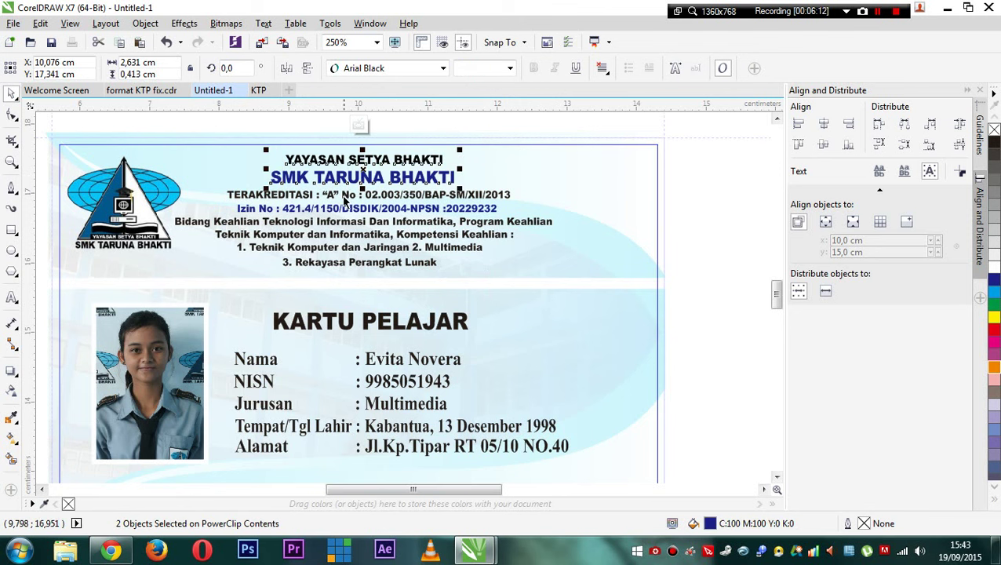
pyautogui.keyDown('shift'); pyautogui.click(347, 197); pyautogui.keyUp('shift')
pyautogui.keyDown('shift'); pyautogui.click(339, 209); pyautogui.keyUp('shift')
pyautogui.keyDown('shift'); pyautogui.click(348, 225); pyautogui.keyUp('shift')
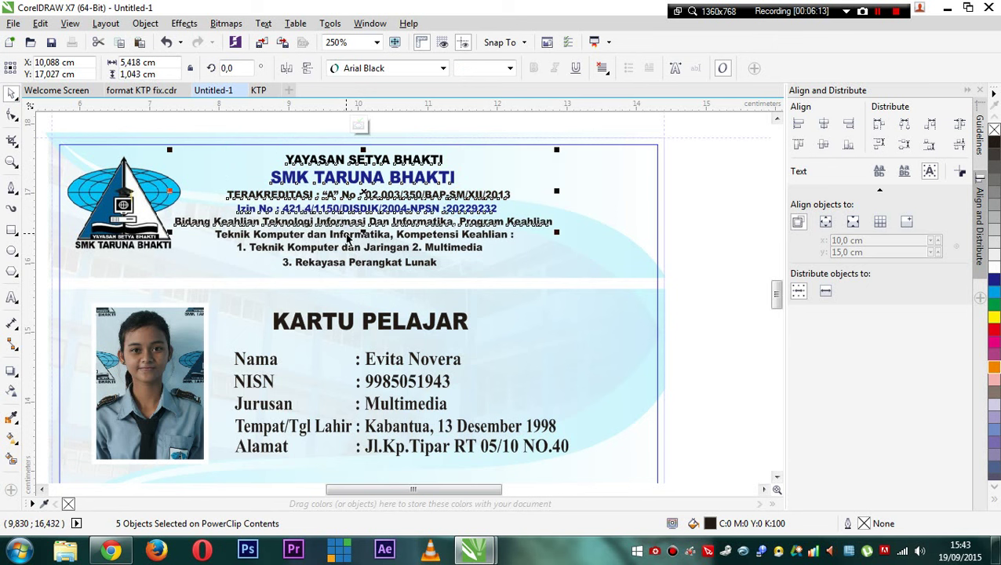
pyautogui.keyDown('shift'); pyautogui.click(346, 247); pyautogui.keyUp('shift')
pyautogui.keyDown('shift'); pyautogui.click(351, 262); pyautogui.keyUp('shift')
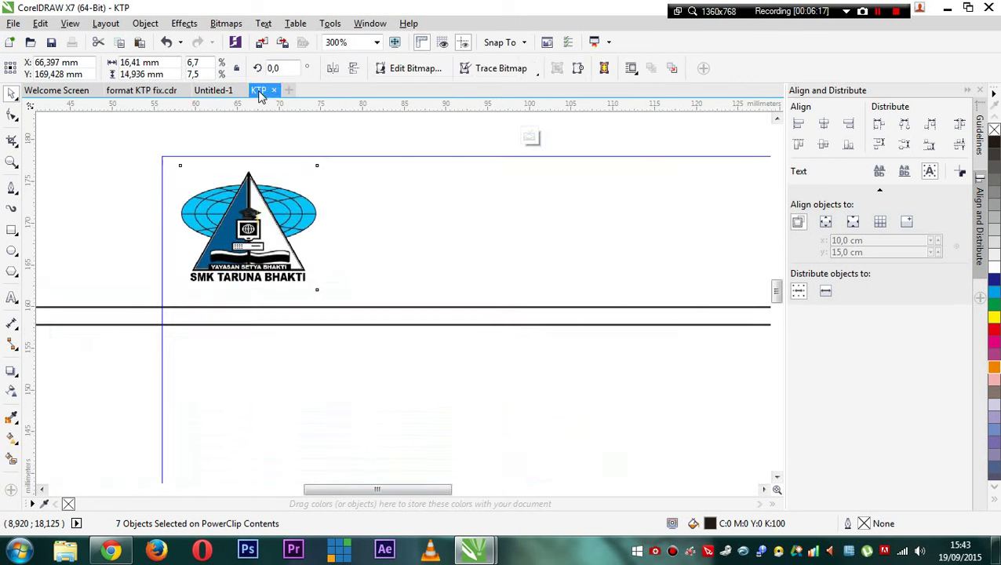
# - Paste the seven header lines onto KTP, move the thin bar below them, and halve its height
pyautogui.click(259, 91)
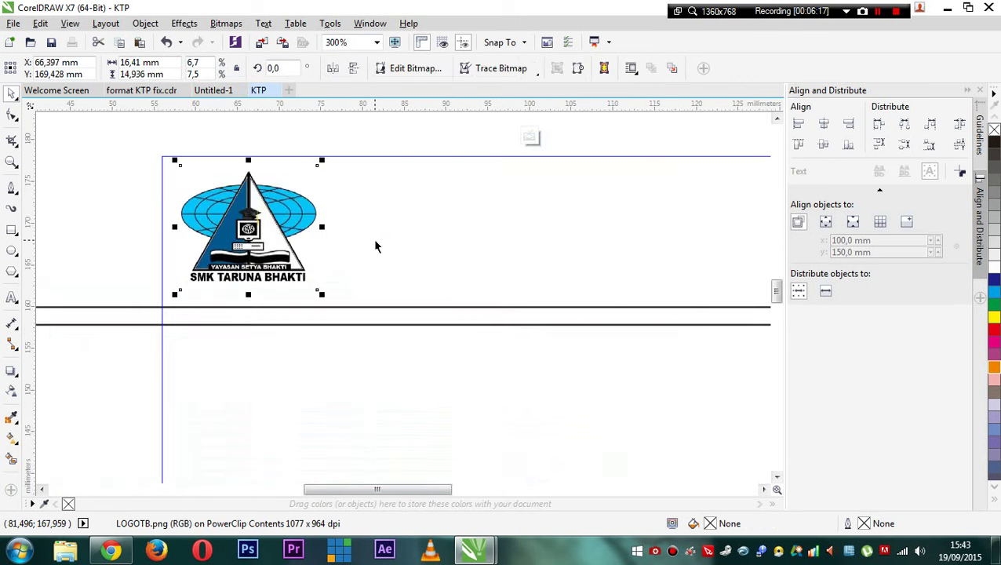
pyautogui.hotkey('ctrl', 'v')
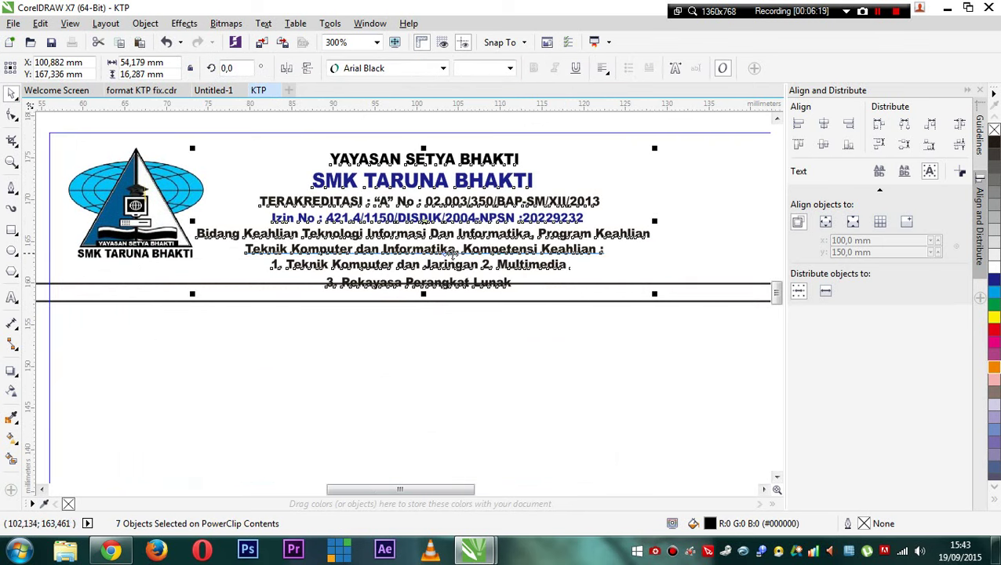
pyautogui.click(562, 299)
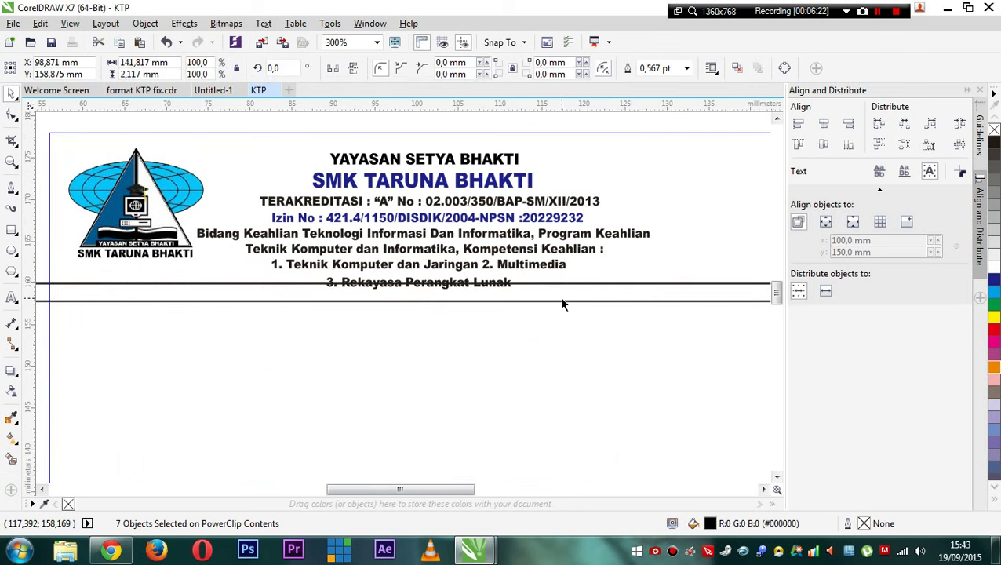
pyautogui.click(563, 299)
pyautogui.moveTo(564, 297); pyautogui.dragTo(558, 313)
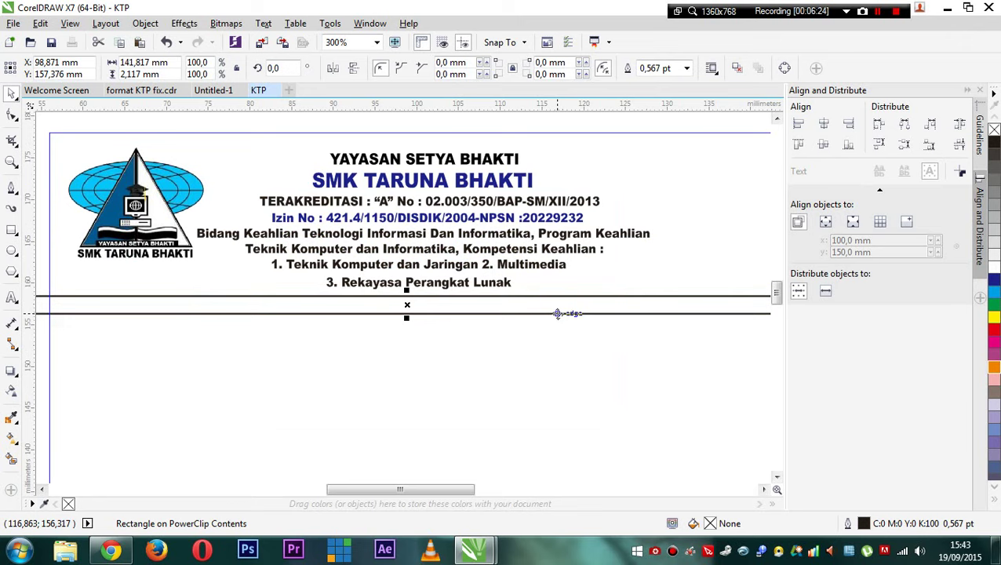
pyautogui.scroll(-2, 557, 313)
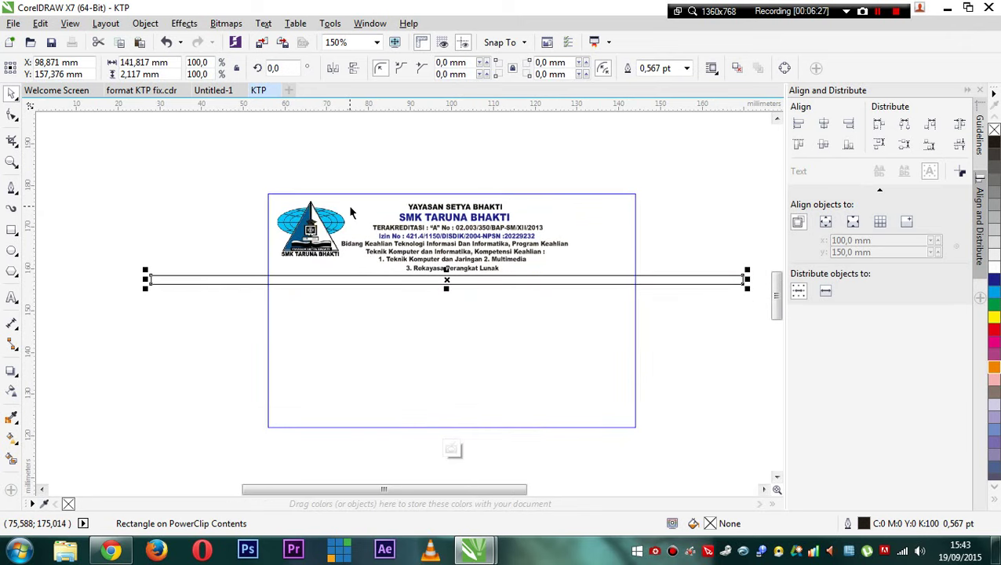
pyautogui.scroll(4, 451, 324)
pyautogui.scroll(-2, 451, 324)
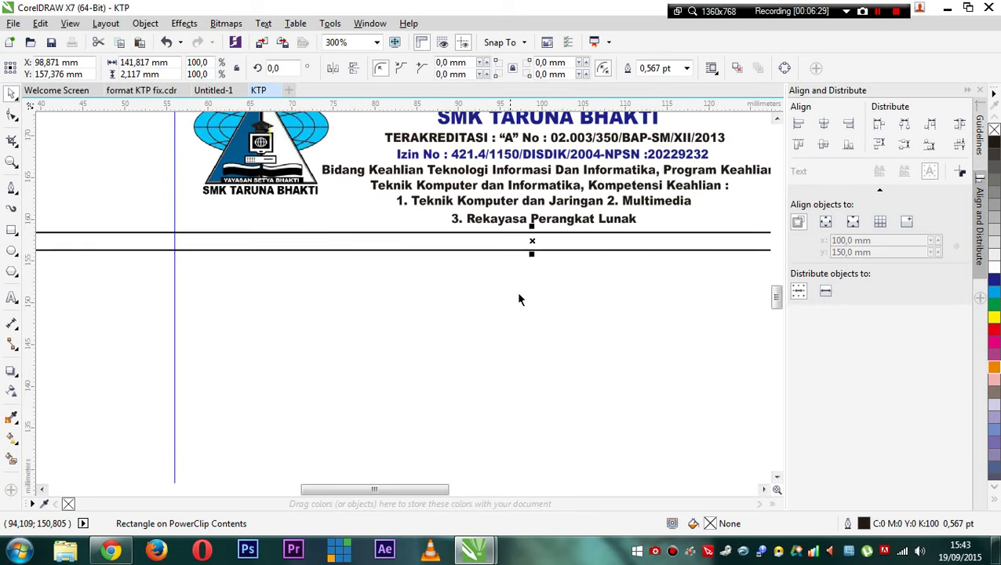
pyautogui.moveTo(533, 254); pyautogui.dragTo(533, 245)
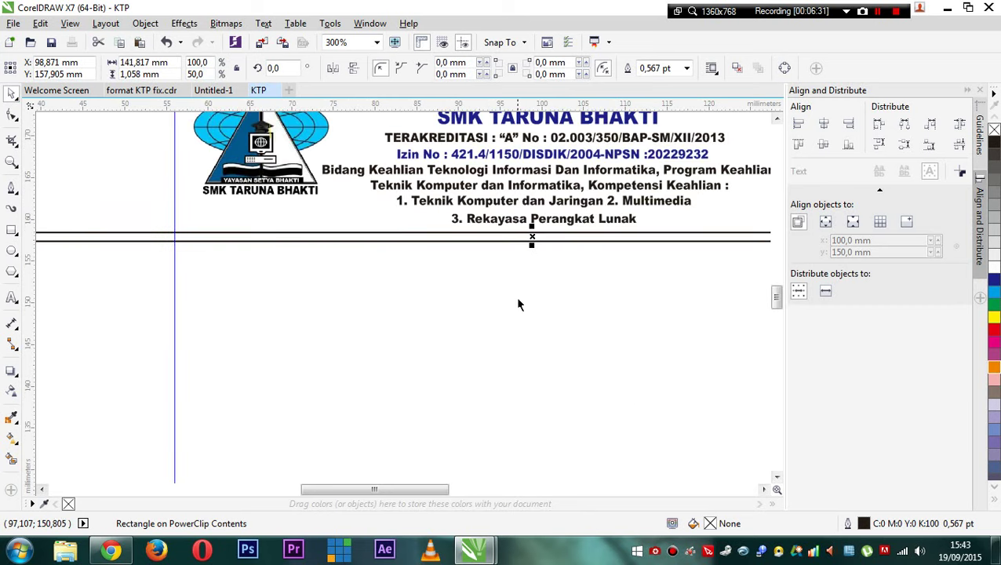
pyautogui.scroll(-2, 515, 296)
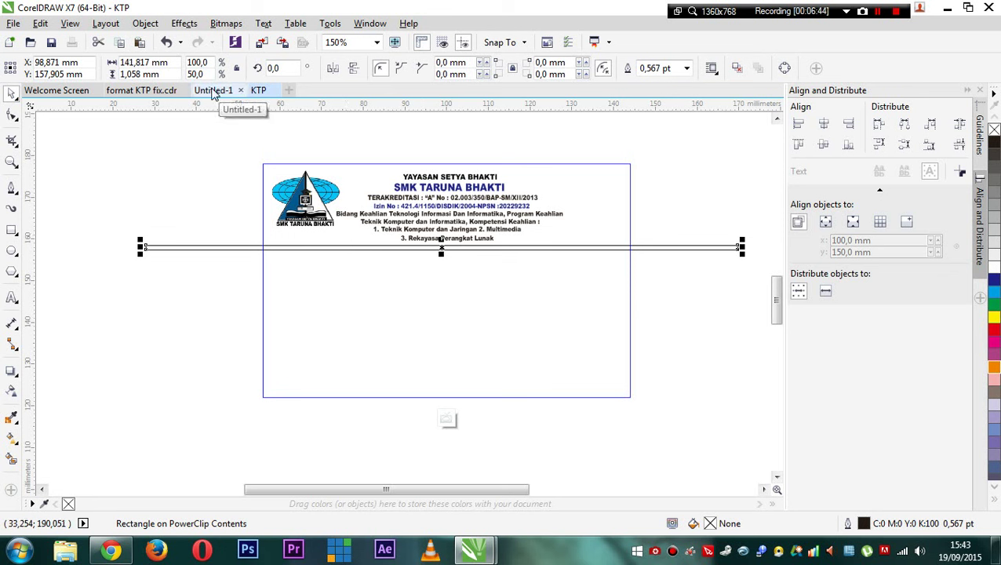
pyautogui.click(58, 554)
pyautogui.scroll(-2, 430, 275)
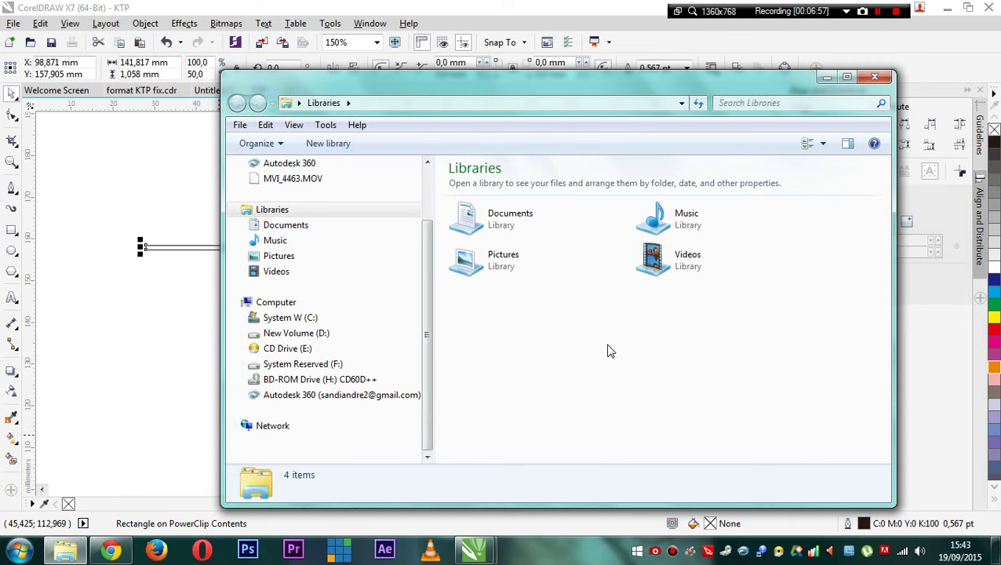
pyautogui.click(874, 77)
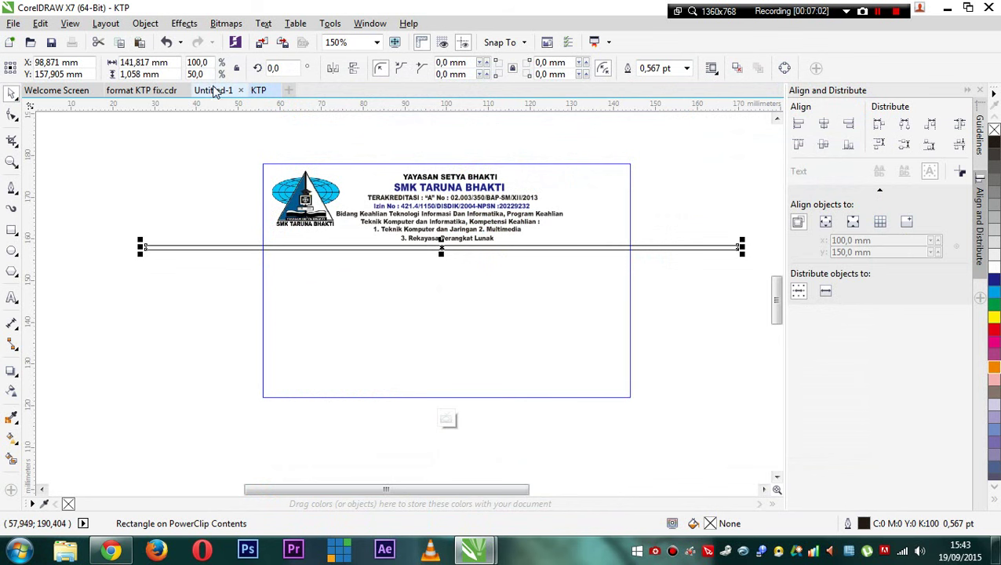
# - Copy the student photo from the Untitled-1 card and paste it onto the KTP card
pyautogui.click(213, 90)
pyautogui.click(146, 403)
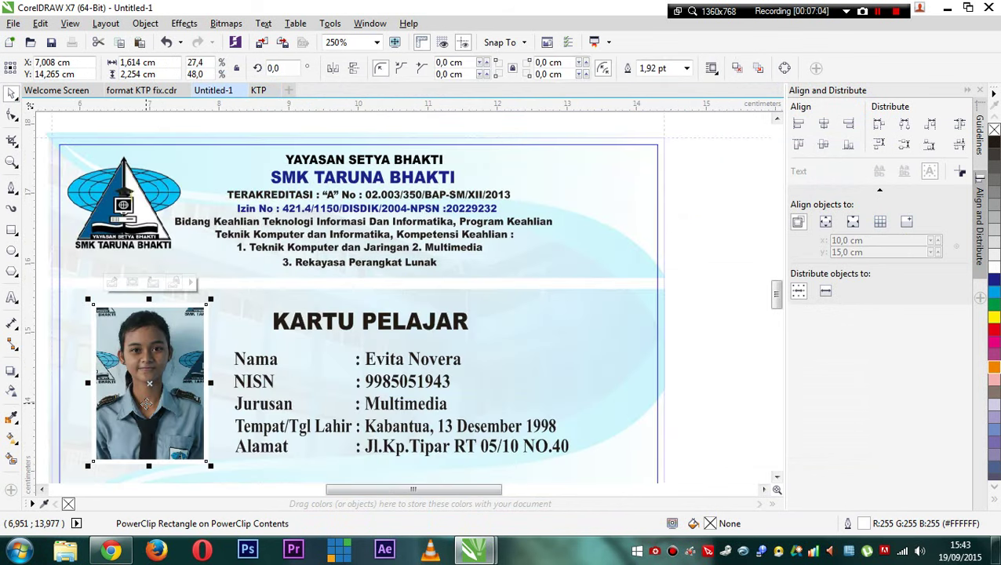
pyautogui.click(258, 90)
pyautogui.hotkey('ctrl', 'v')
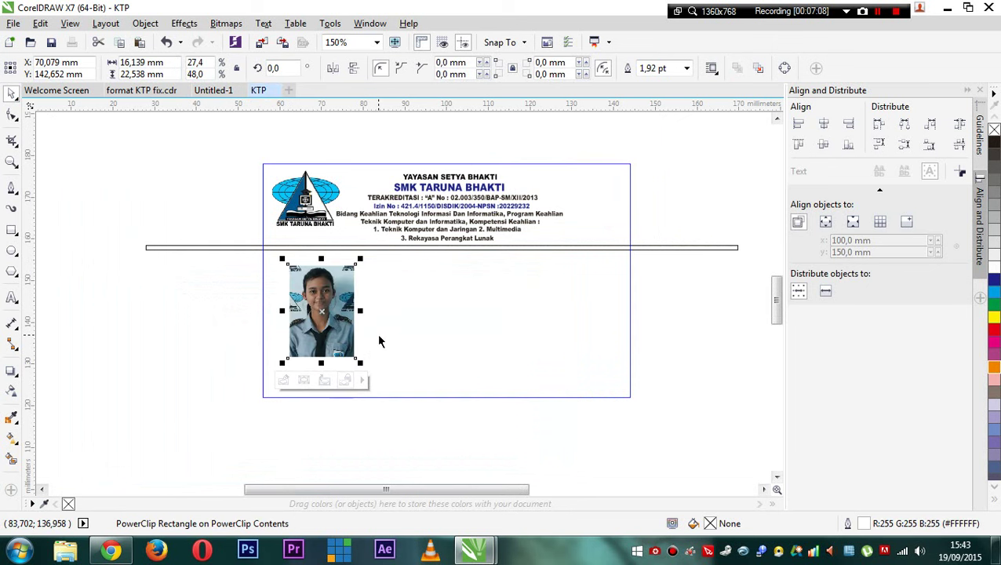
pyautogui.click(365, 333)
pyautogui.click(353, 324)
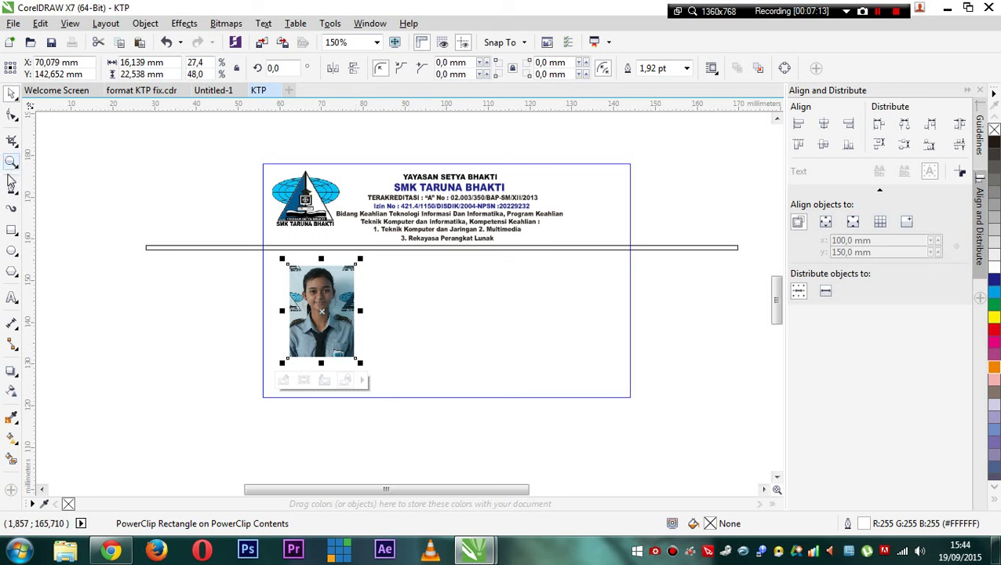
pyautogui.click(13, 297)
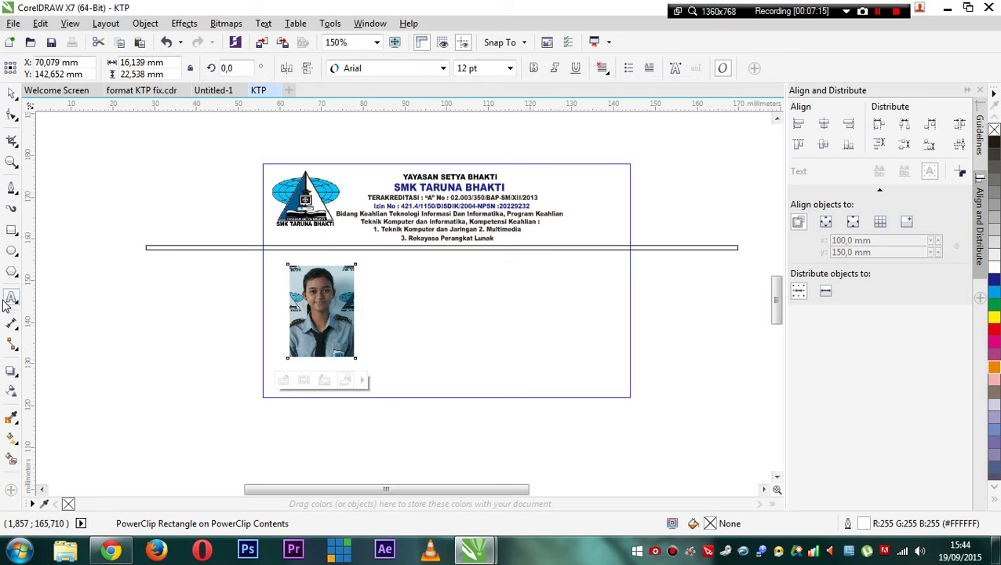
# - Type 'Nama' beside the photo and set it to 10 pt
pyautogui.click(387, 285)
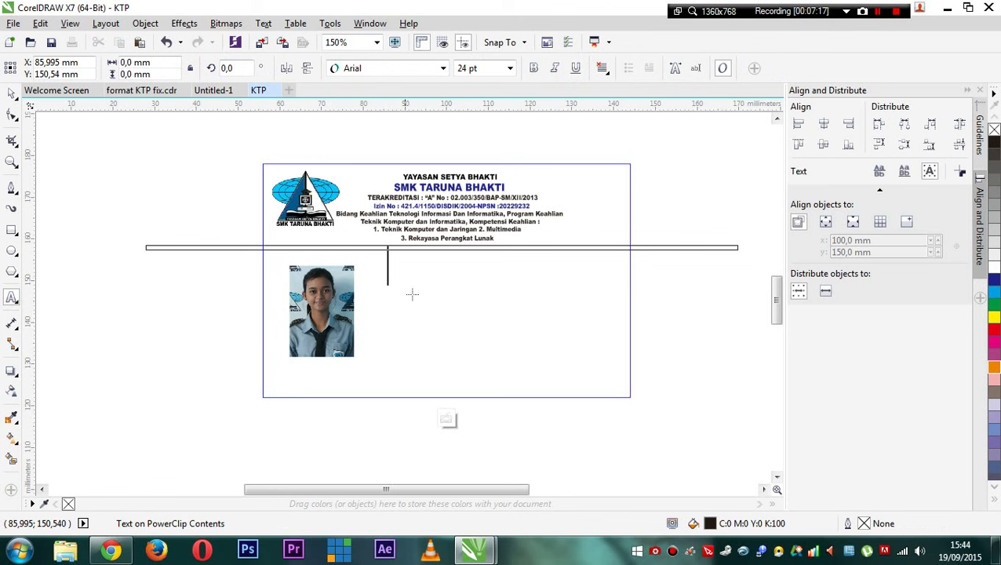
pyautogui.scroll(2, 378, 293)
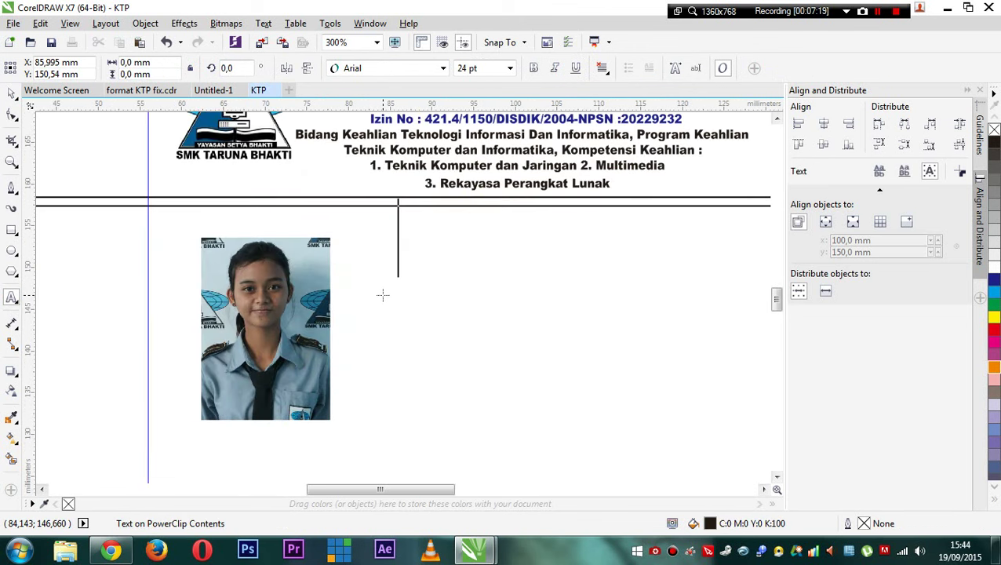
pyautogui.write('Nama')
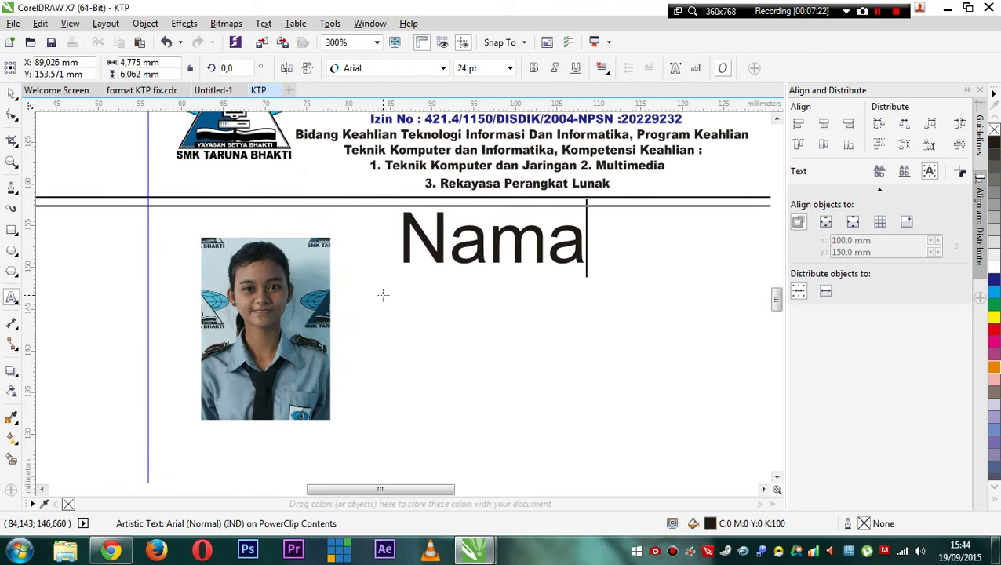
pyautogui.hotkey('ctrl', 'space')
pyautogui.hscroll(3, 351, 237)
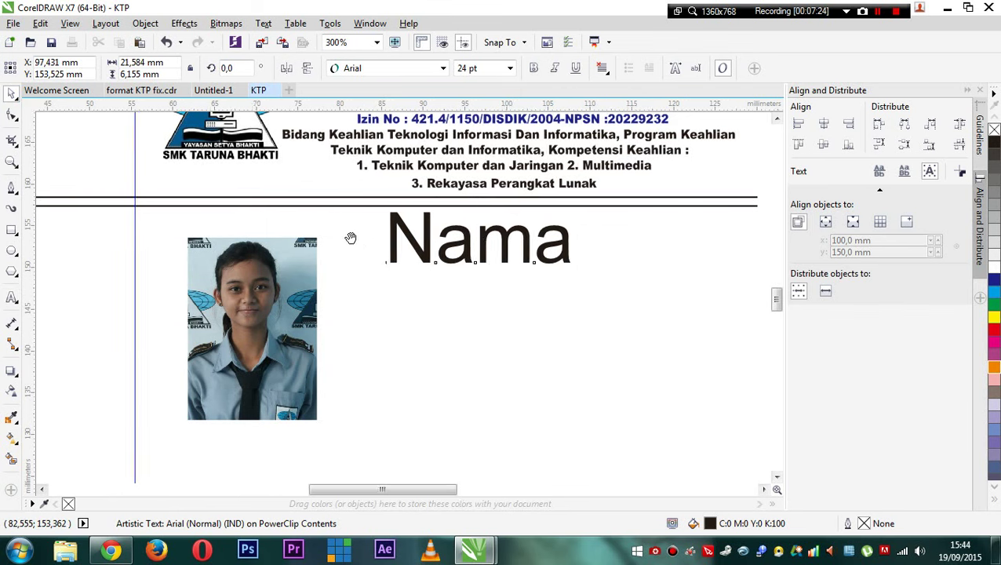
pyautogui.scroll(-2, 344, 252)
pyautogui.moveTo(364, 249); pyautogui.dragTo(339, 265)
pyautogui.scroll(2, 342, 235)
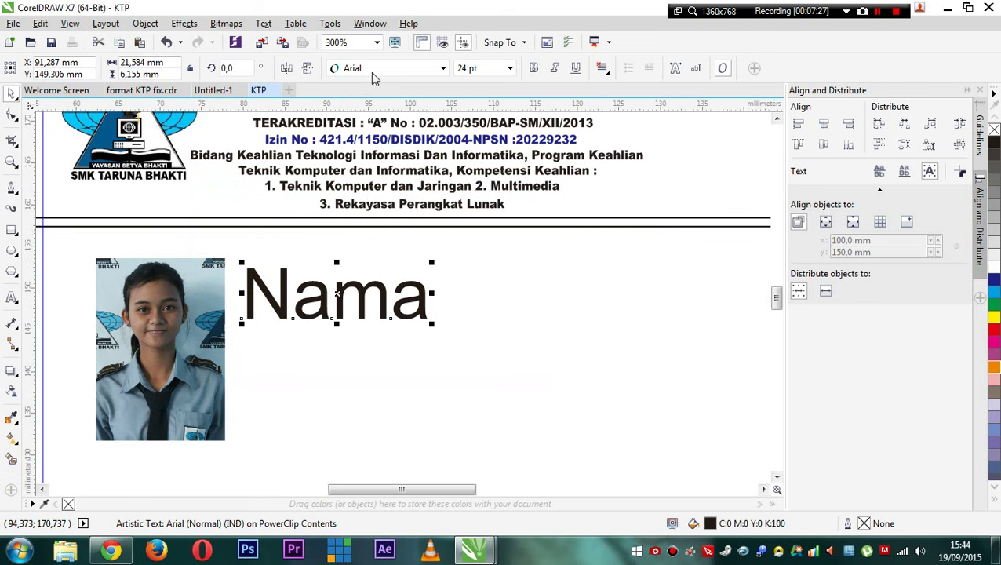
pyautogui.click(510, 68)
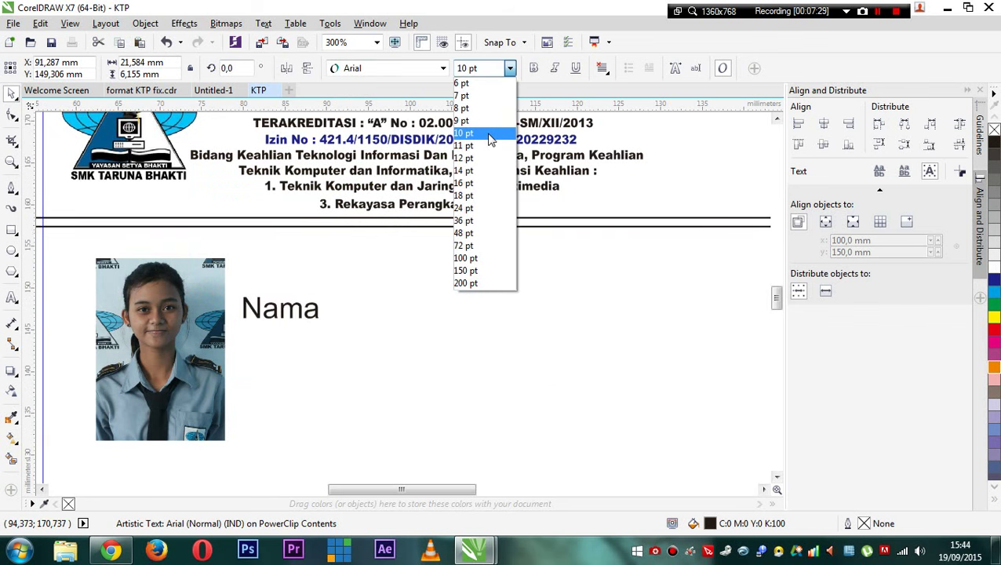
pyautogui.click(471, 130)
pyautogui.hscroll(-2, 325, 231)
pyautogui.press('Up')
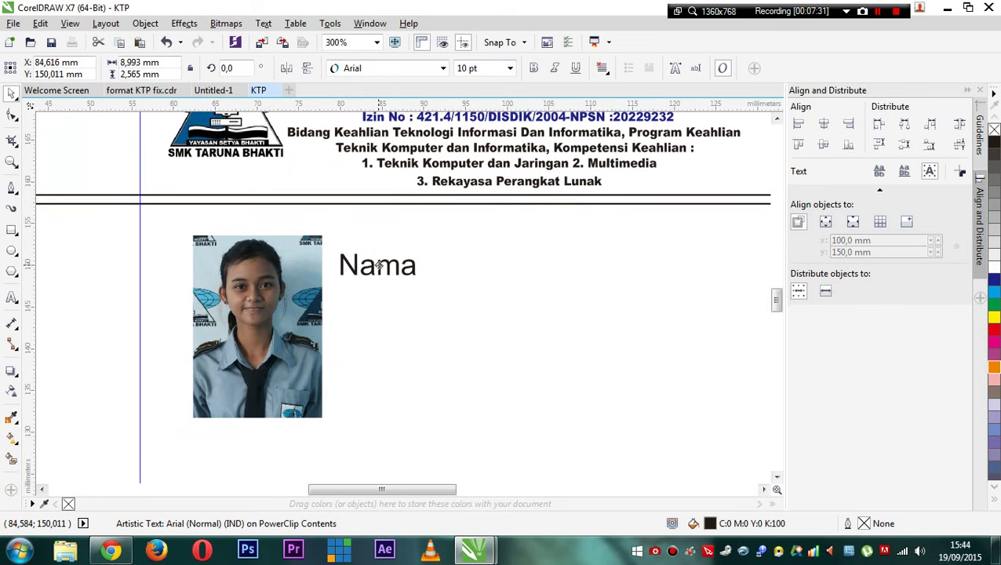
# - Try the Broadway font on Nama, then switch it to Arial Black
pyautogui.click(443, 69)
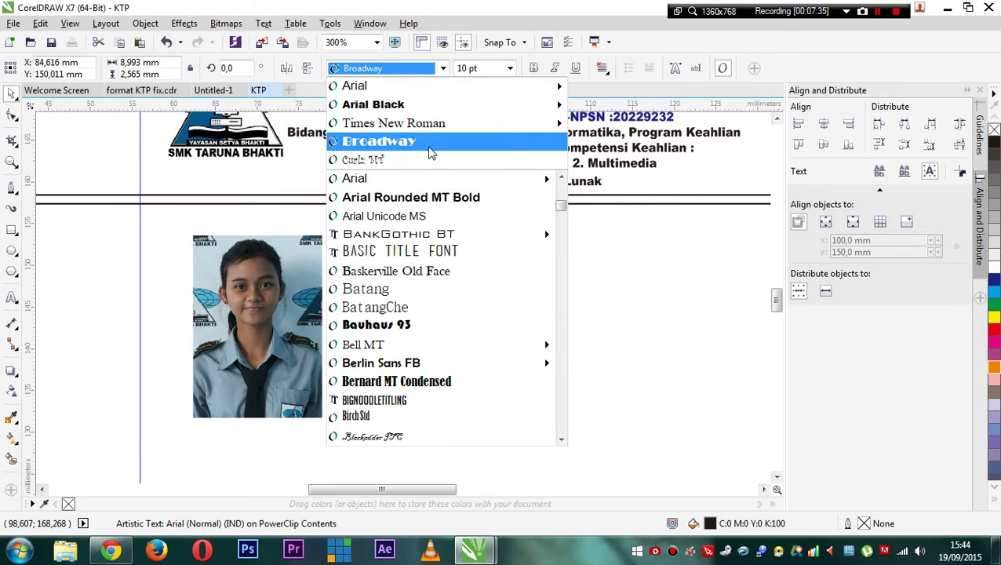
pyautogui.click(379, 141)
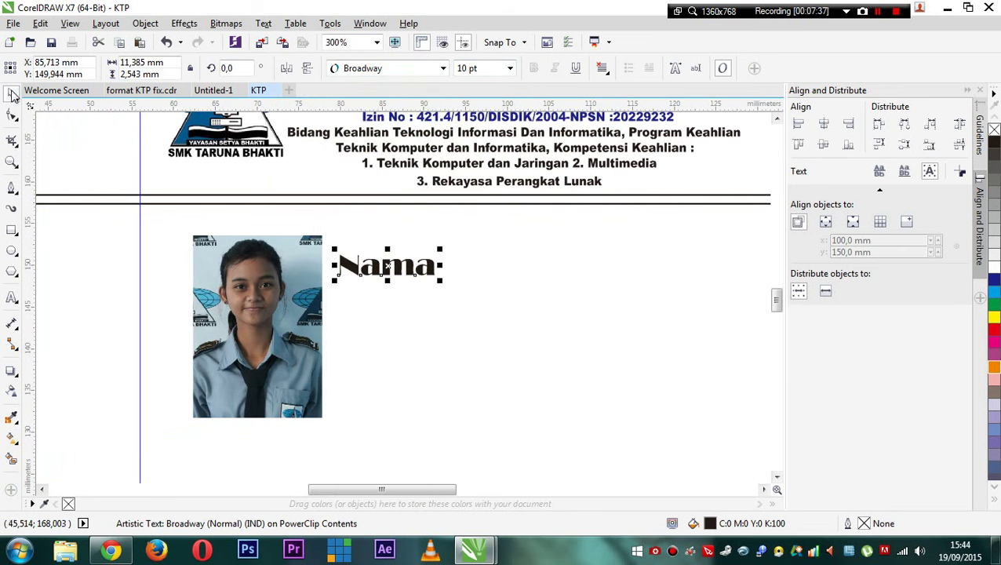
pyautogui.click(380, 315)
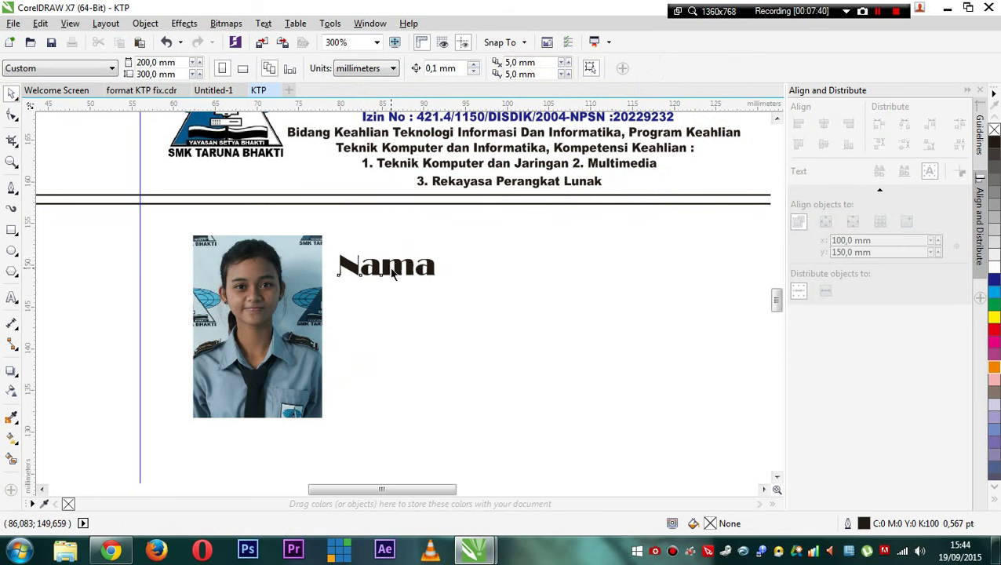
pyautogui.click(390, 264)
pyautogui.click(443, 69)
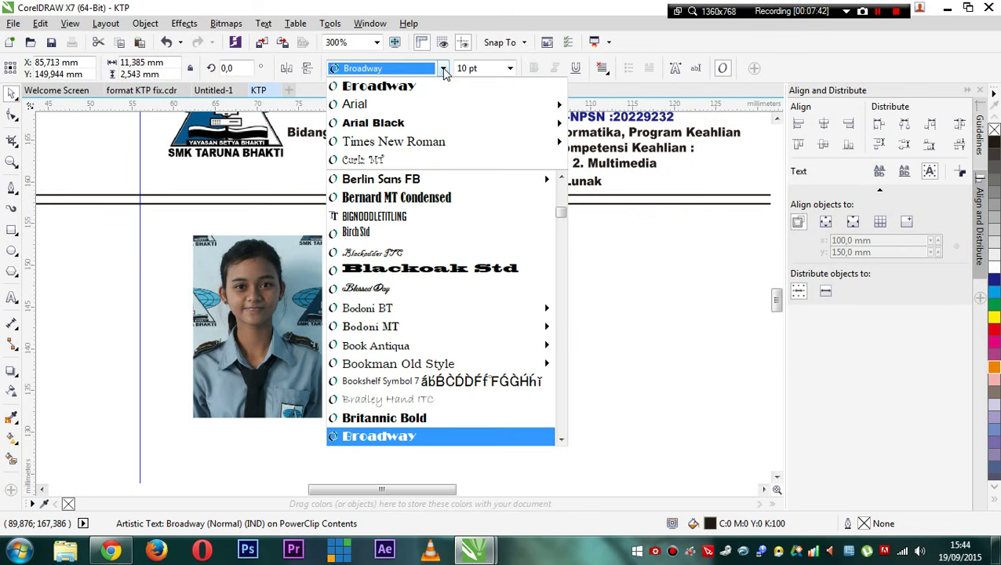
pyautogui.click(420, 124)
pyautogui.click(419, 301)
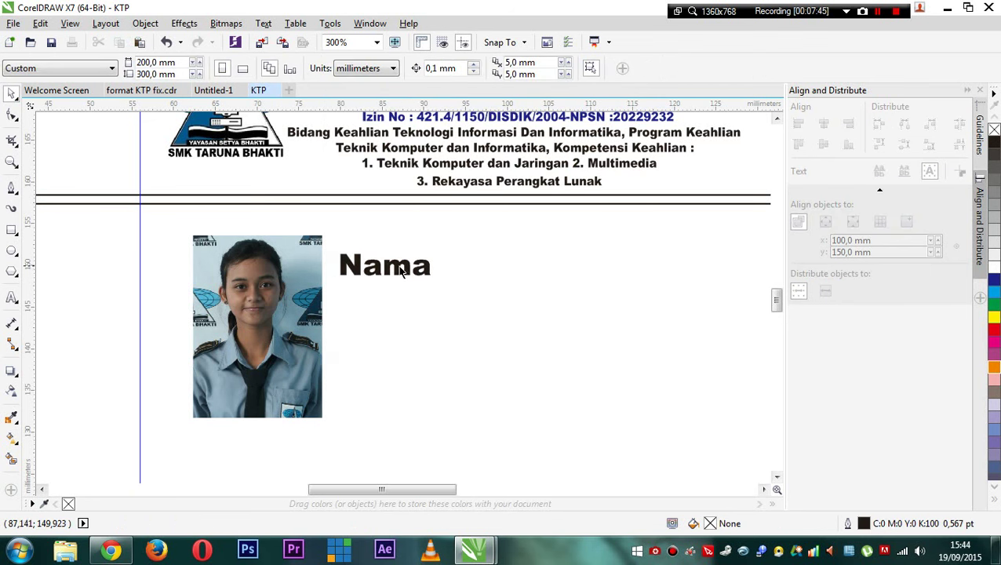
pyautogui.click(398, 269)
# - Shift Nama slightly right, then begin dragging a copy of it
pyautogui.moveTo(396, 265); pyautogui.dragTo(400, 264)
pyautogui.scroll(-1, 401, 264)
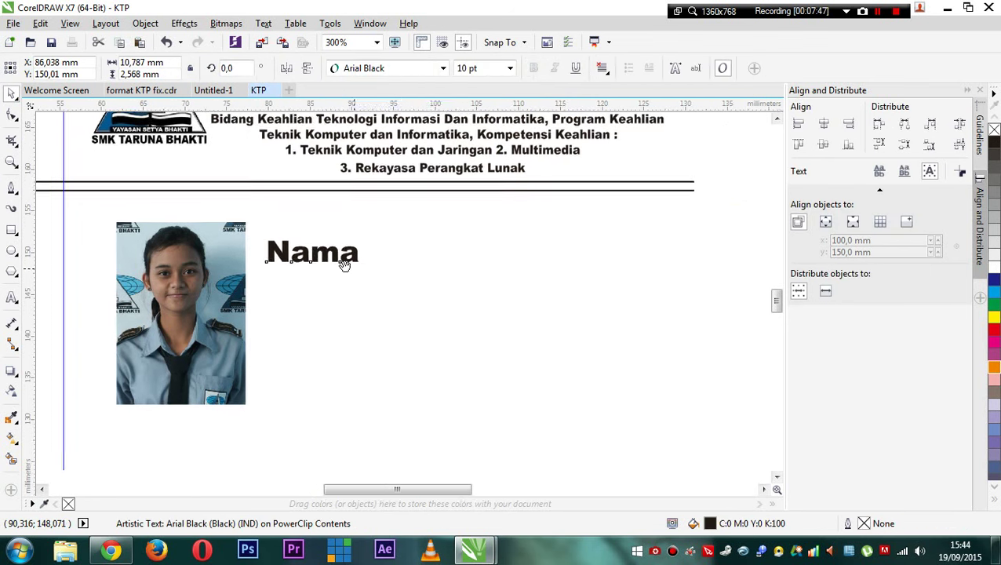
pyautogui.scroll(1, 344, 263)
pyautogui.scroll(-2, 339, 270)
pyautogui.scroll(2, 320, 266)
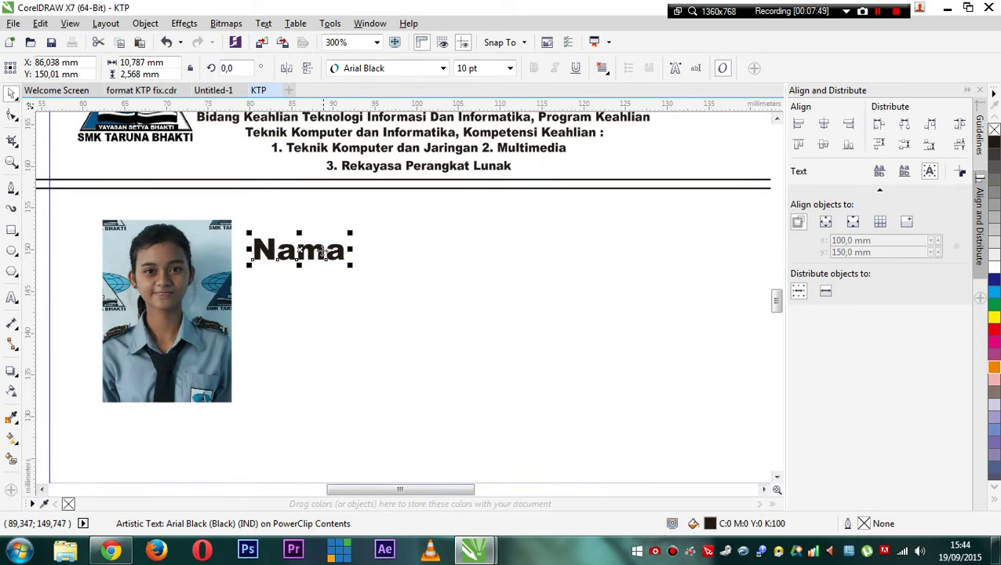
pyautogui.scroll(1, 307, 255)
pyautogui.scroll(-1, 306, 259)
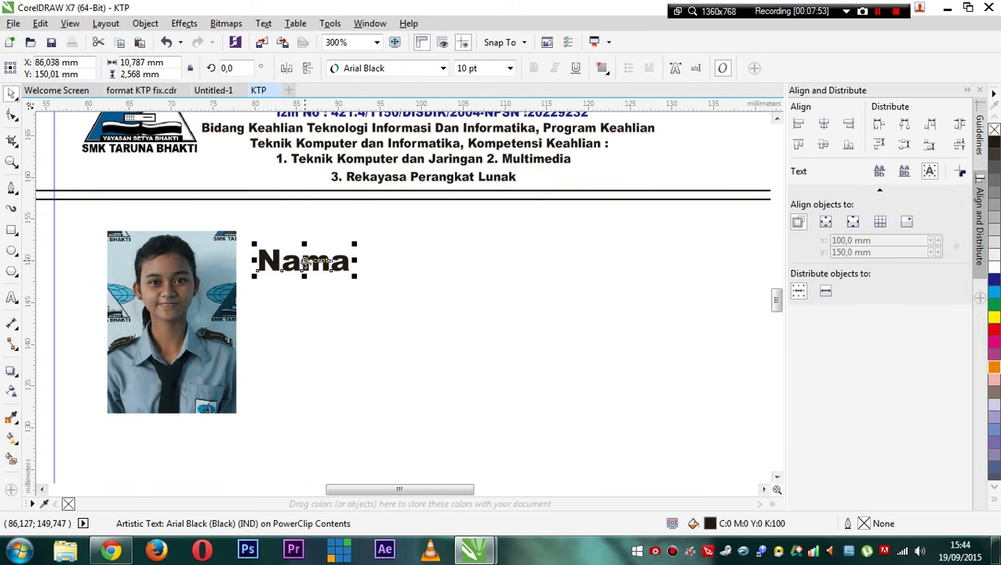
pyautogui.moveTo(306, 263)
pyautogui.mouseDown()
pyautogui.moveTo(306, 289)
pyautogui.moveTo(306, 246)
pyautogui.mouseUp()
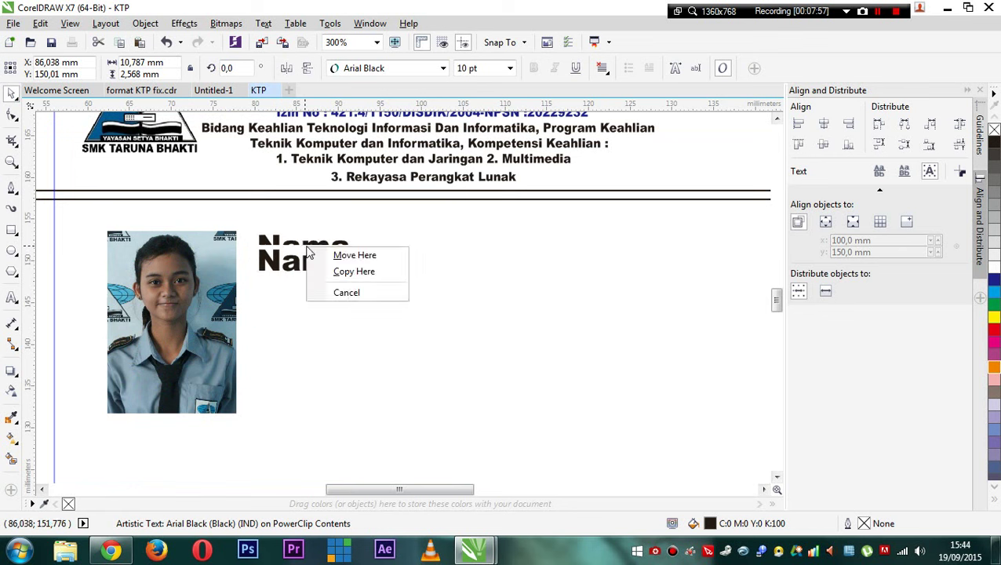
# - Drop a copy of Nama just below it, then repeat with Ctrl+D three more times
pyautogui.click(350, 293)
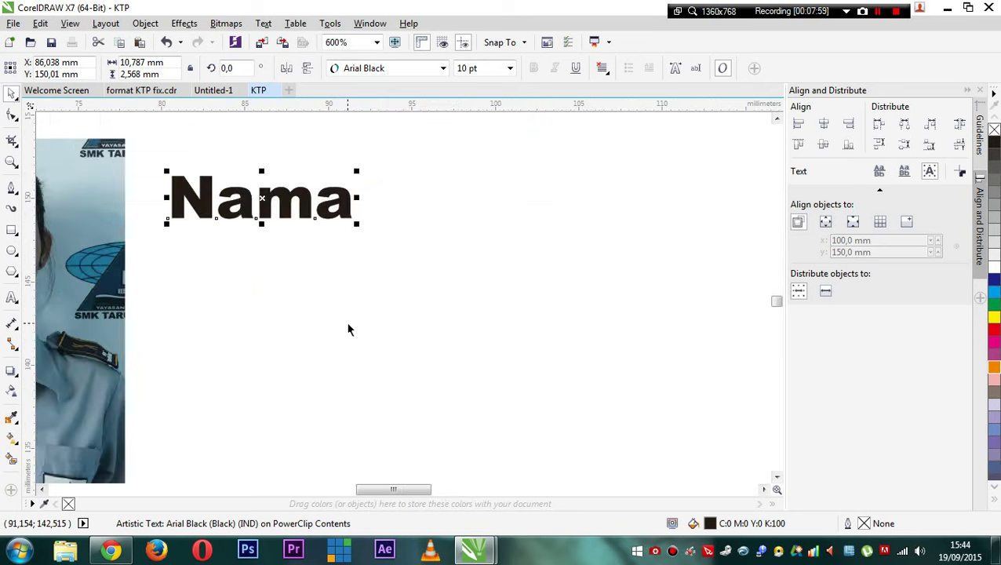
pyautogui.moveTo(306, 259); pyautogui.dragTo(307, 296)
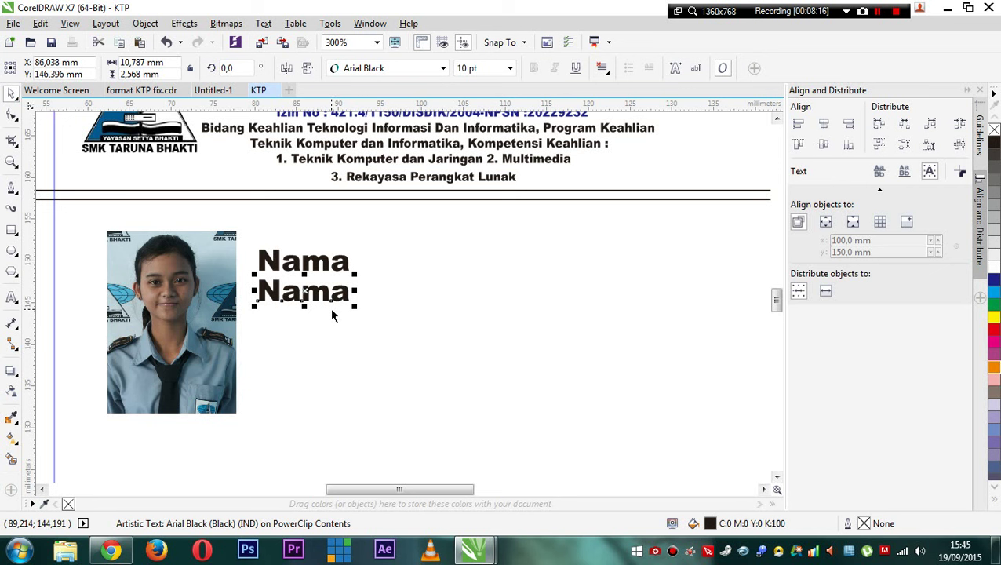
pyautogui.hotkey('ctrl', 'd')
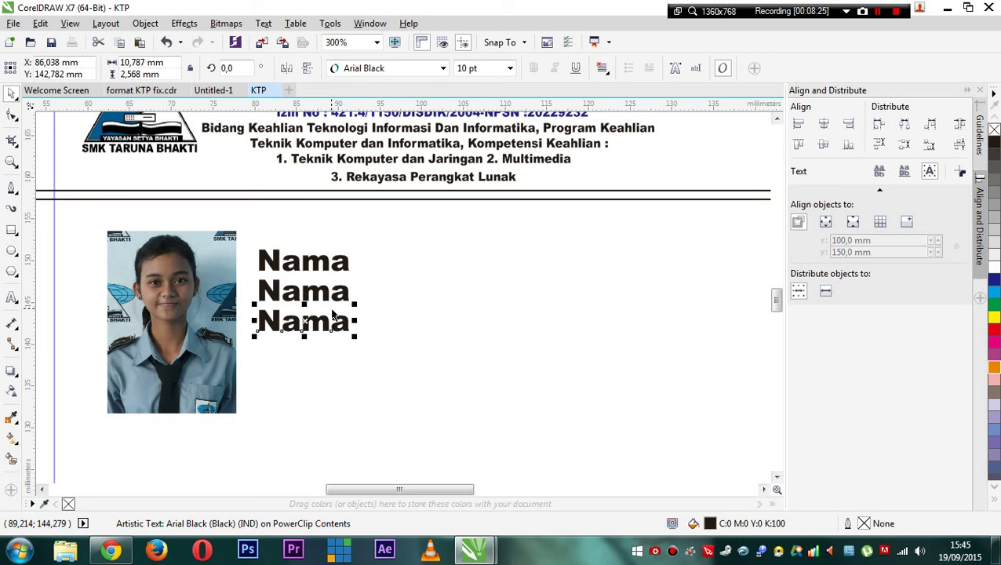
pyautogui.hotkey('ctrl', 'd')
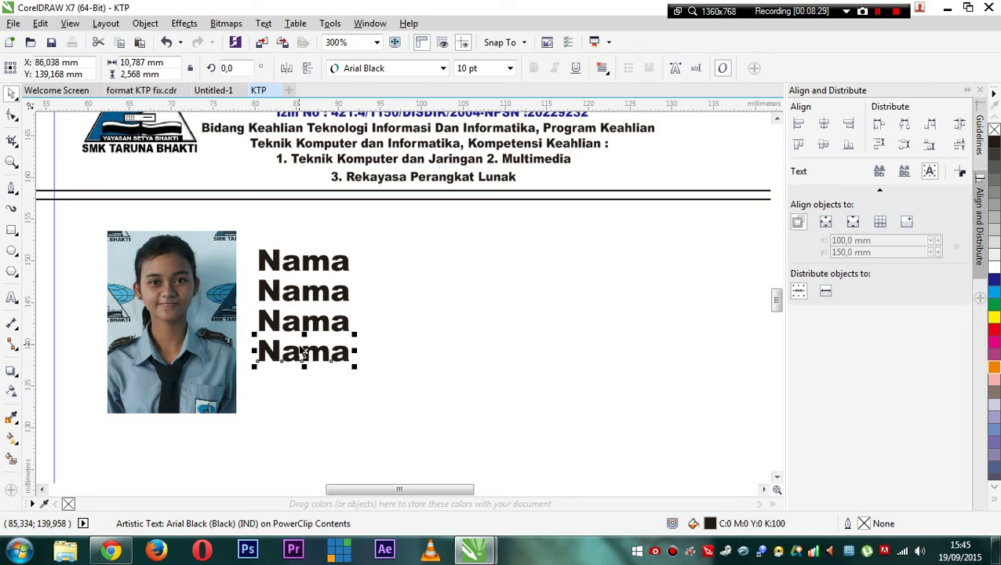
pyautogui.hotkey('ctrl', 'd')
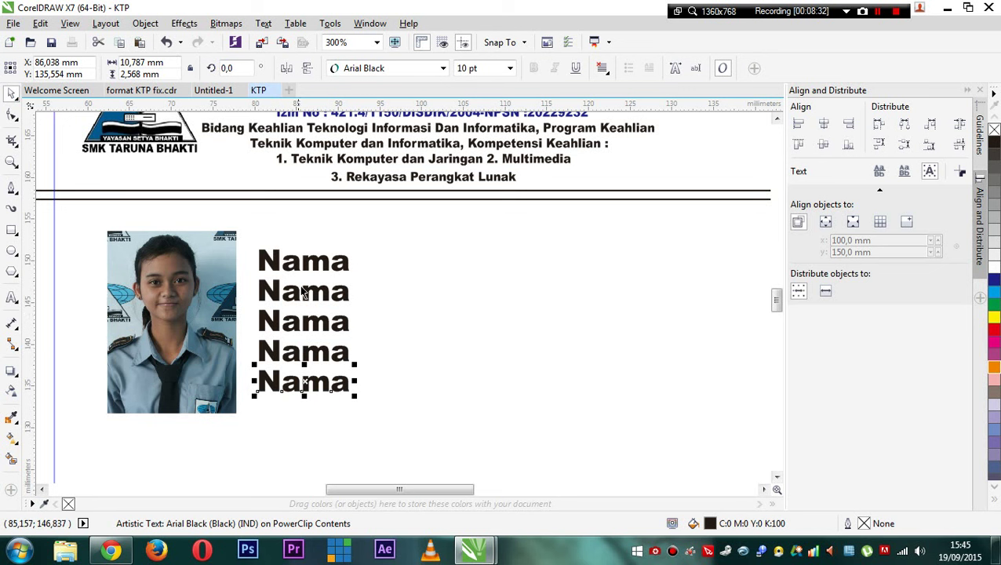
# - Rename the second and third Nama label copies to NISN and Jurusan
pyautogui.doubleClick(303, 292)
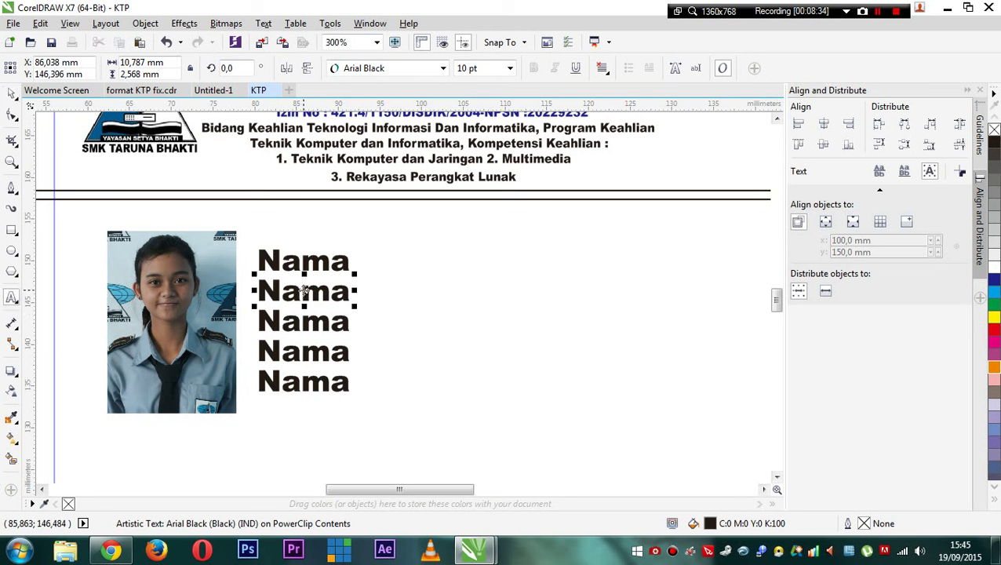
pyautogui.doubleClick(303, 289)
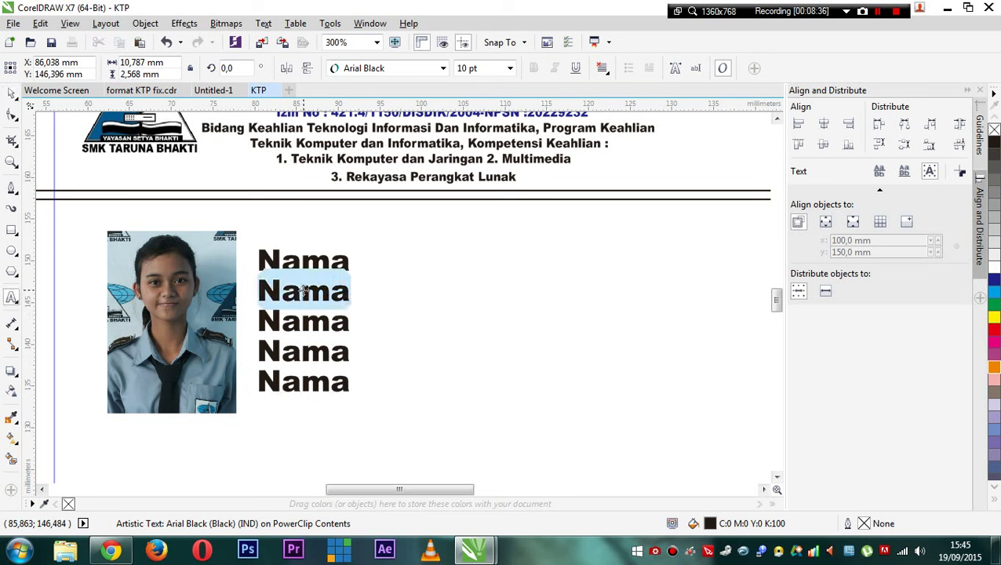
pyautogui.write('NI')
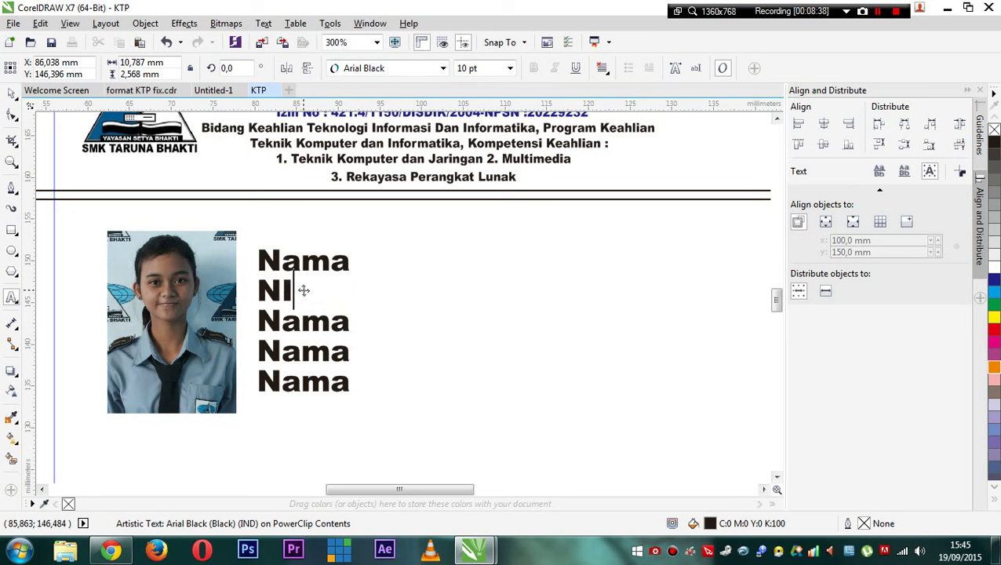
pyautogui.write('SN')
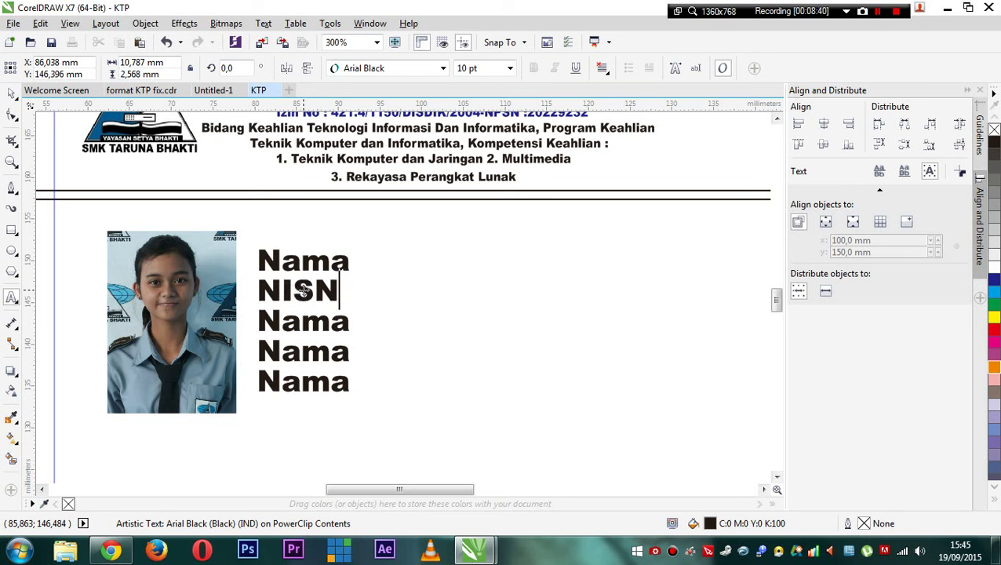
pyautogui.doubleClick(298, 322)
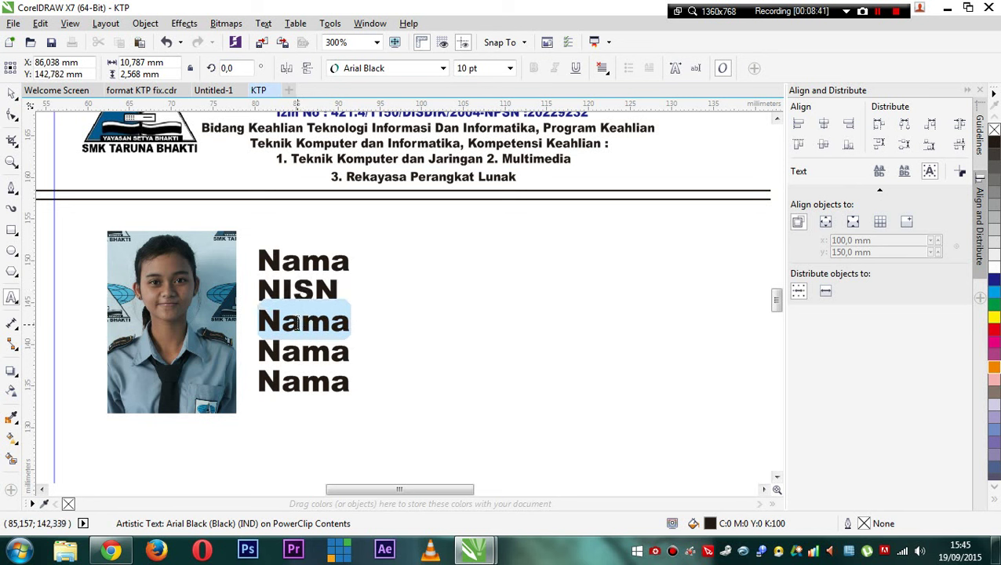
pyautogui.write('Jurusan')
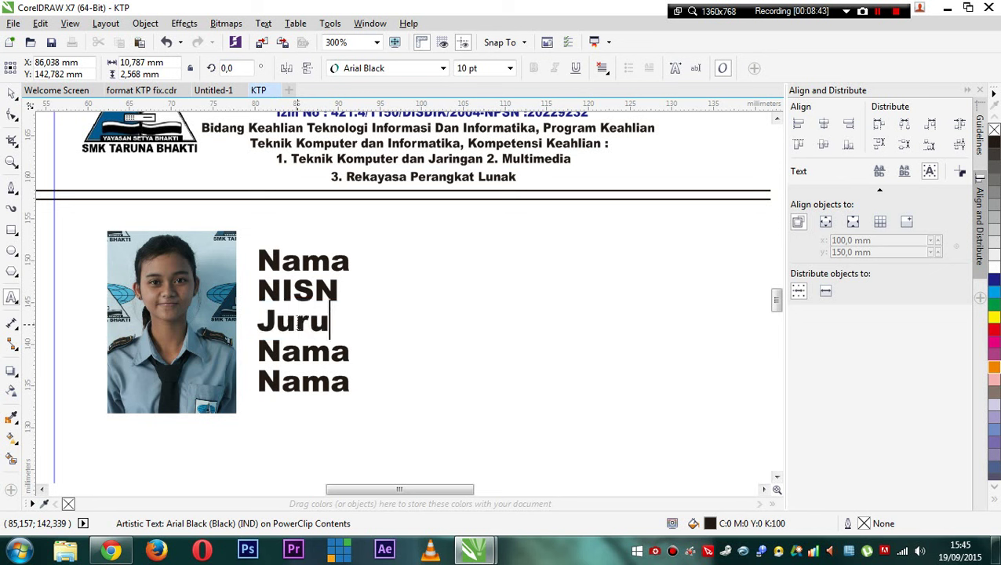
# - Change the fourth label to TTL and the last label to Alamat
pyautogui.doubleClick(299, 354)
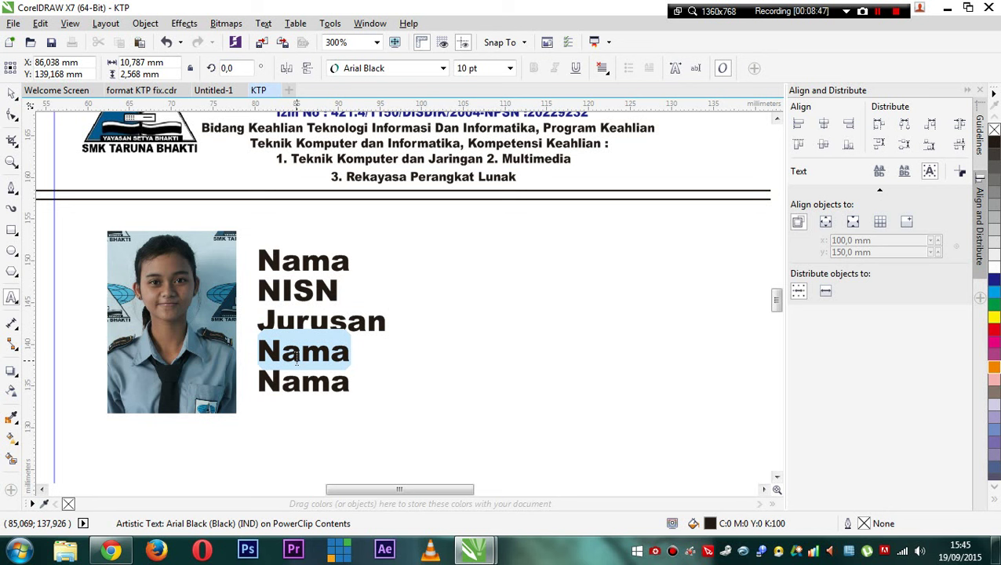
pyautogui.write('Ta')
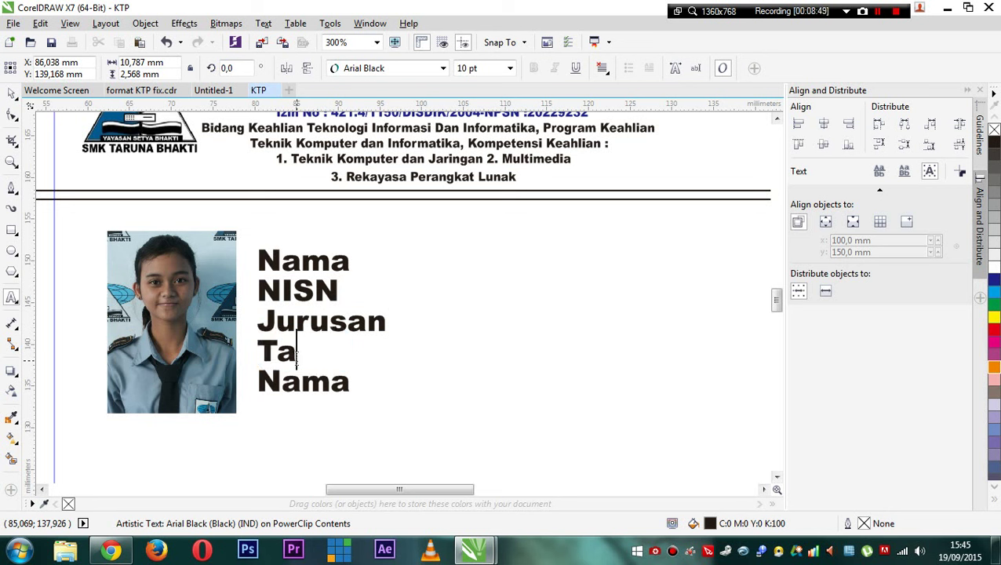
pyautogui.write('nggal')
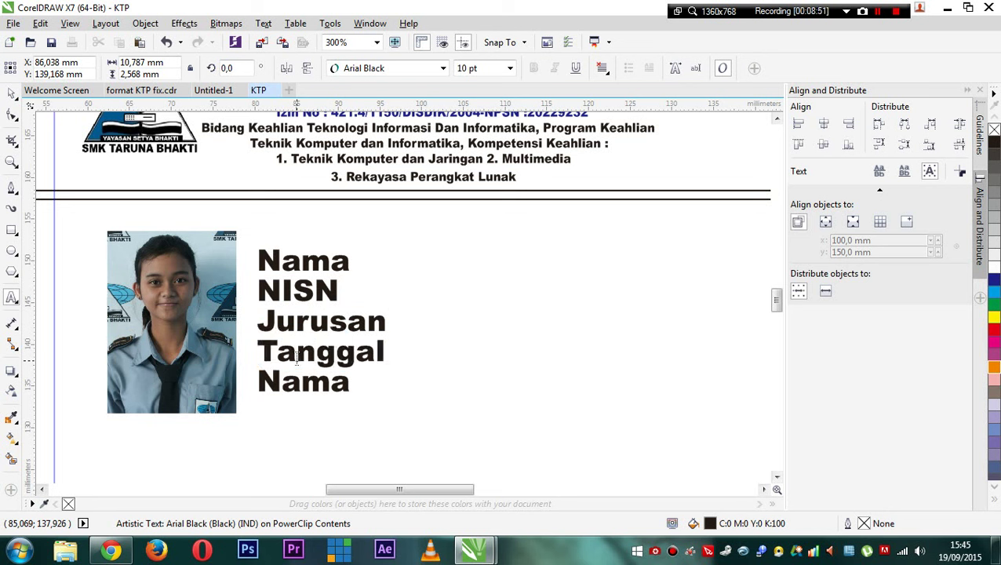
pyautogui.write(' Lahir')
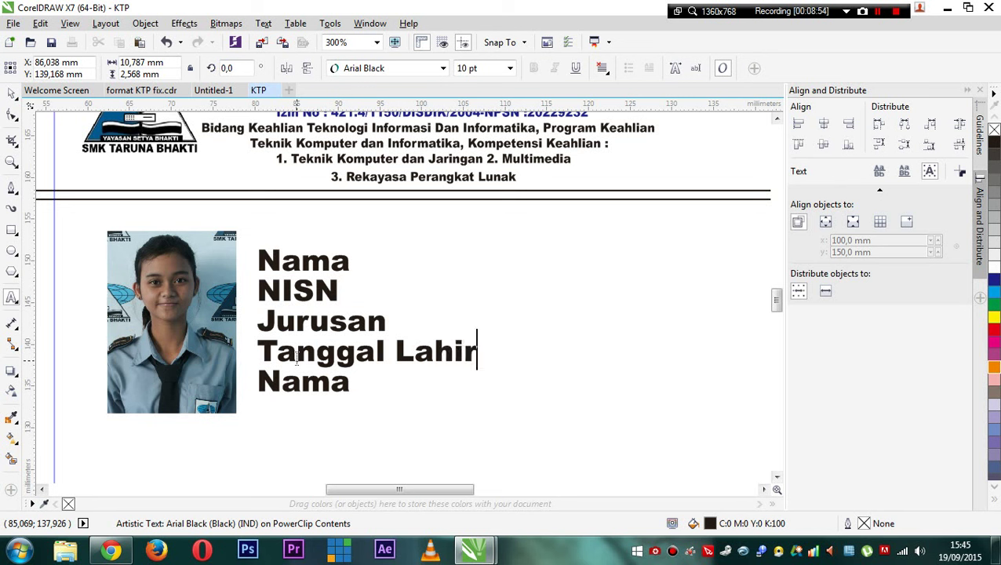
pyautogui.press('Escape')
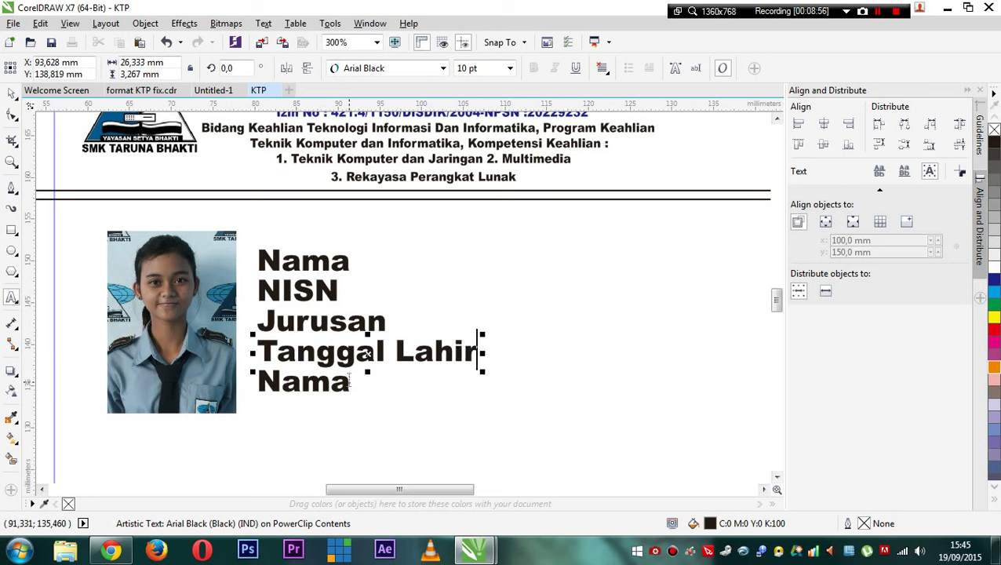
pyautogui.press('Tab')
pyautogui.press('Escape')
pyautogui.moveTo(276, 351); pyautogui.dragTo(559, 362)
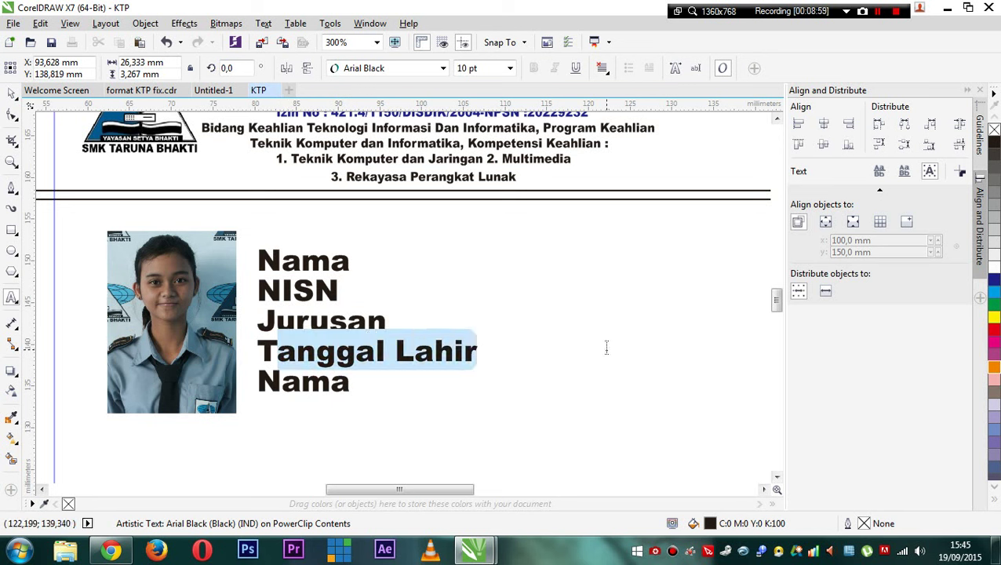
pyautogui.write('TL')
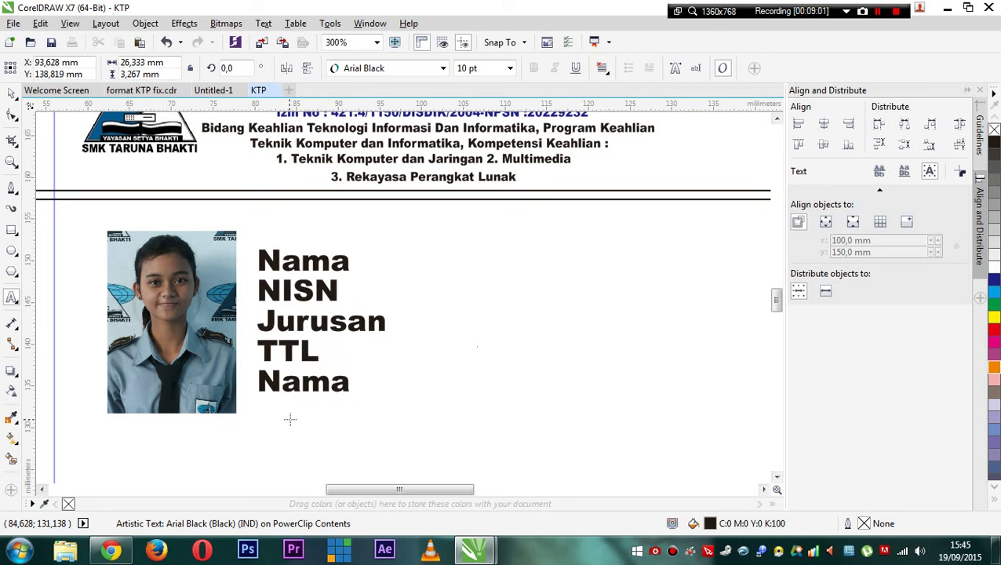
pyautogui.doubleClick(286, 379)
pyautogui.write('Alamat')
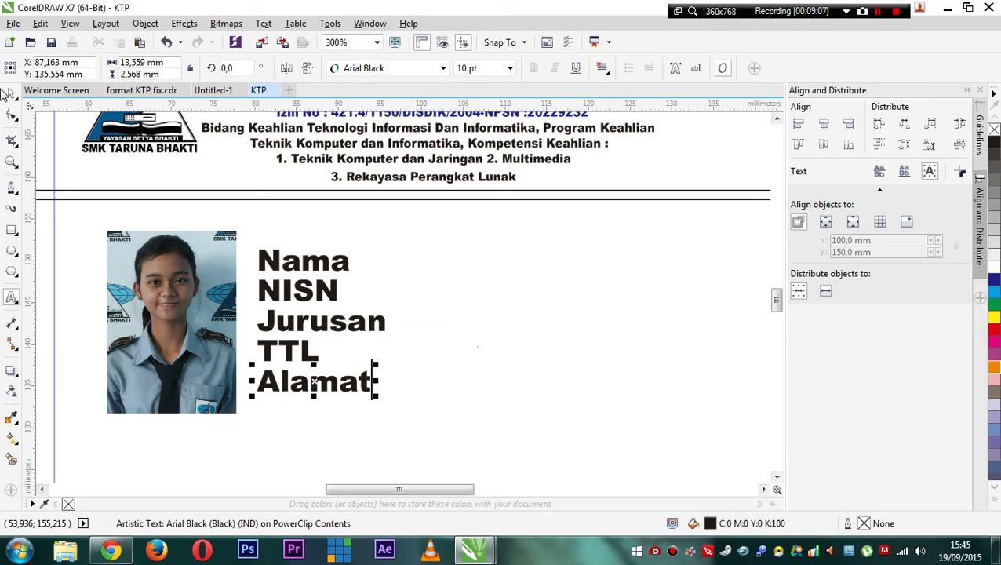
pyautogui.click(12, 93)
# - Copy Nama to its right and replace the copy with a colon and the student's name
pyautogui.moveTo(322, 265); pyautogui.dragTo(461, 279)
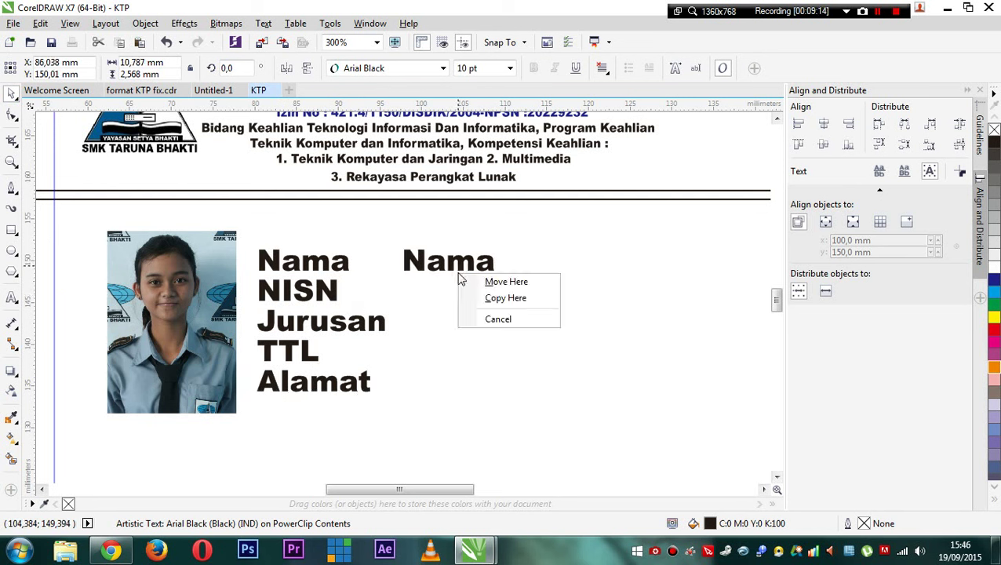
pyautogui.click(527, 298)
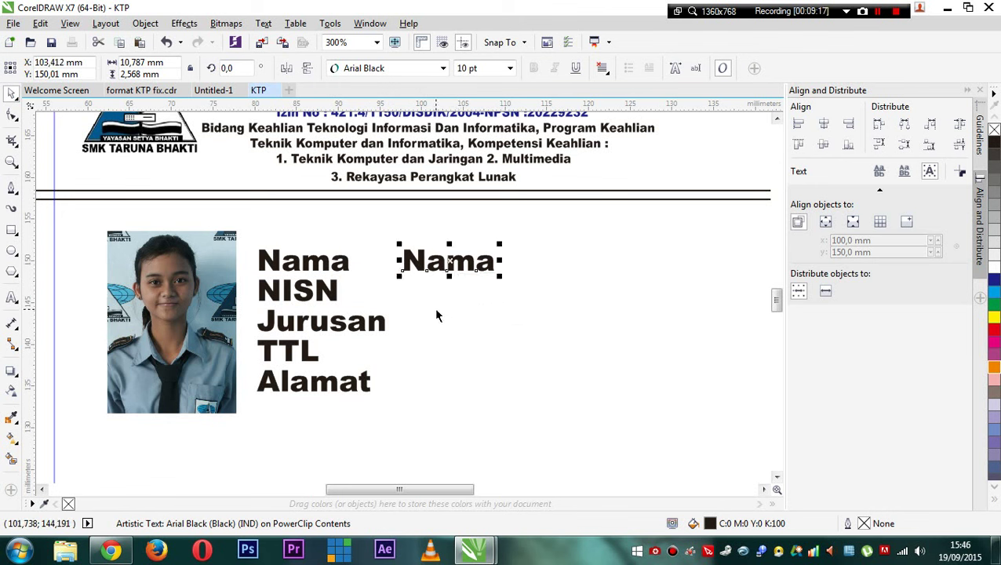
pyautogui.doubleClick(424, 265)
pyautogui.hotkey('ctrl', 'a')
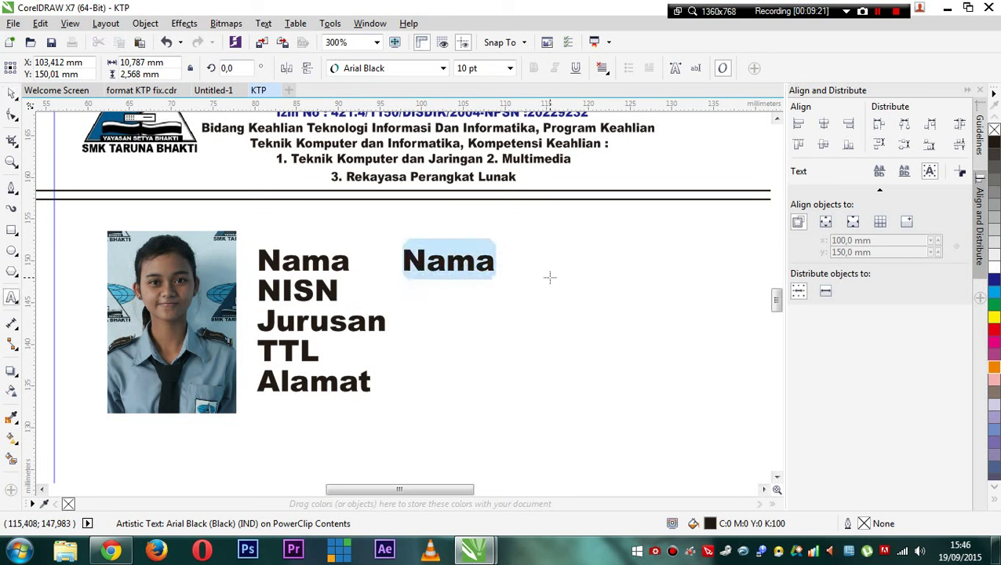
pyautogui.press('Delete')
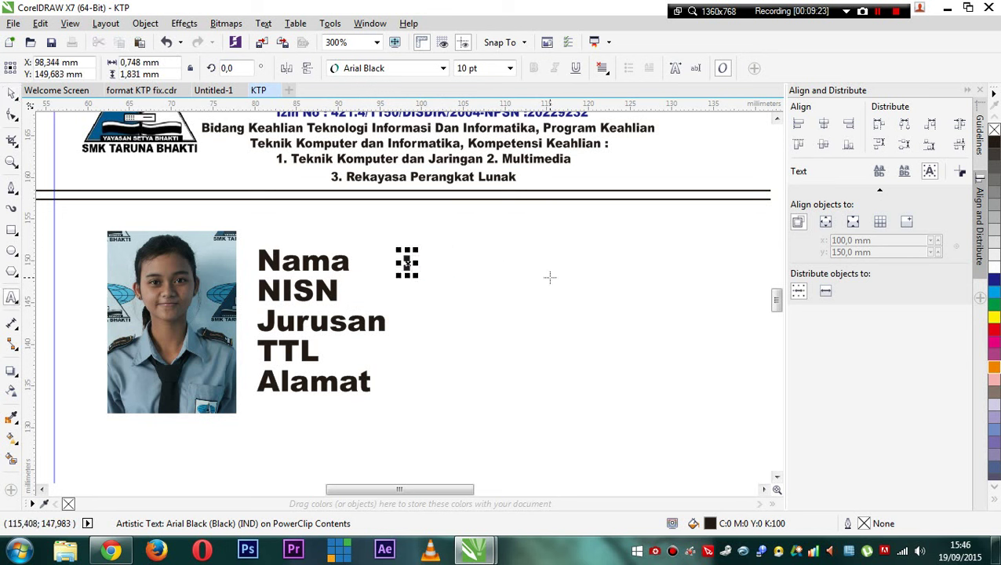
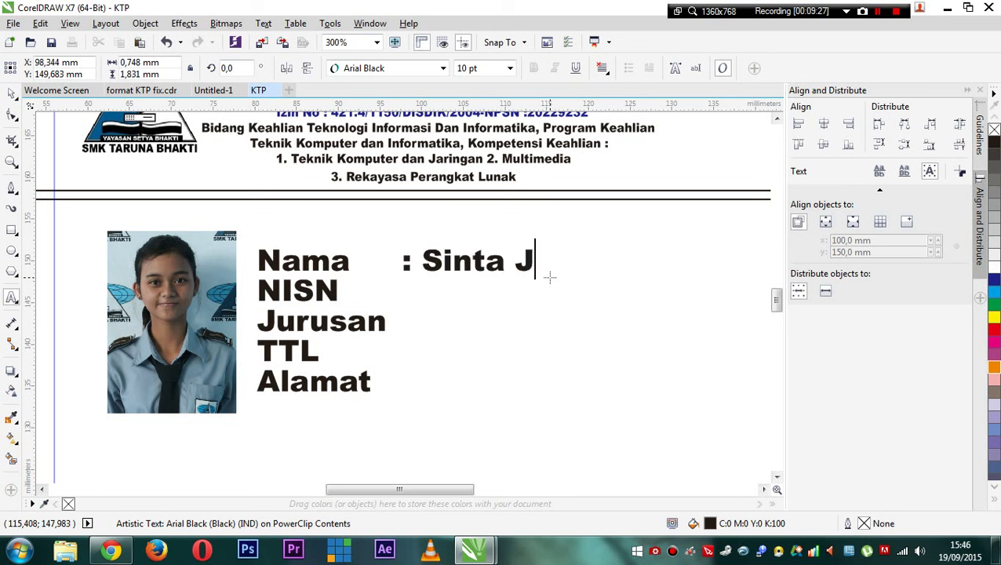
pyautogui.press('Escape')
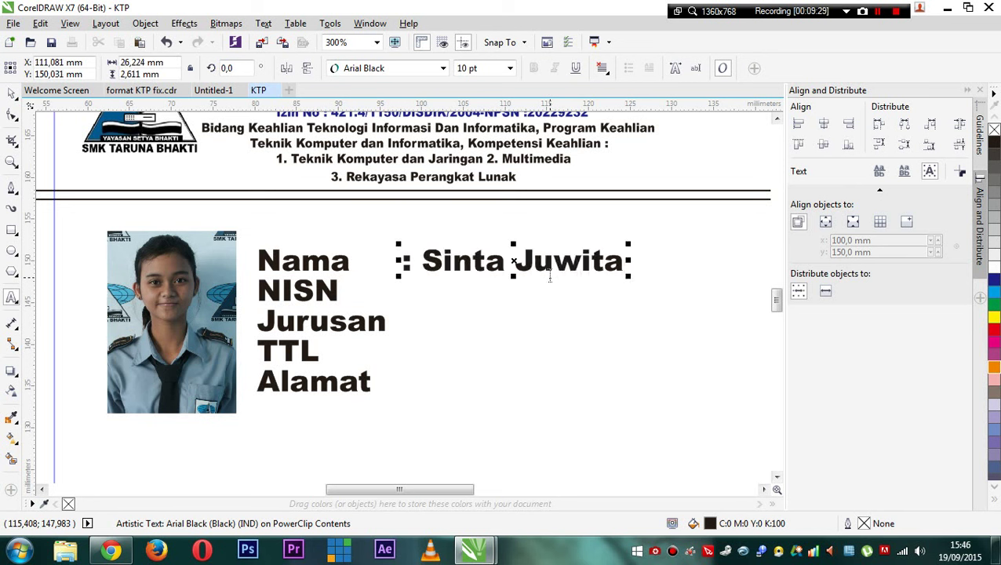
pyautogui.click(12, 93)
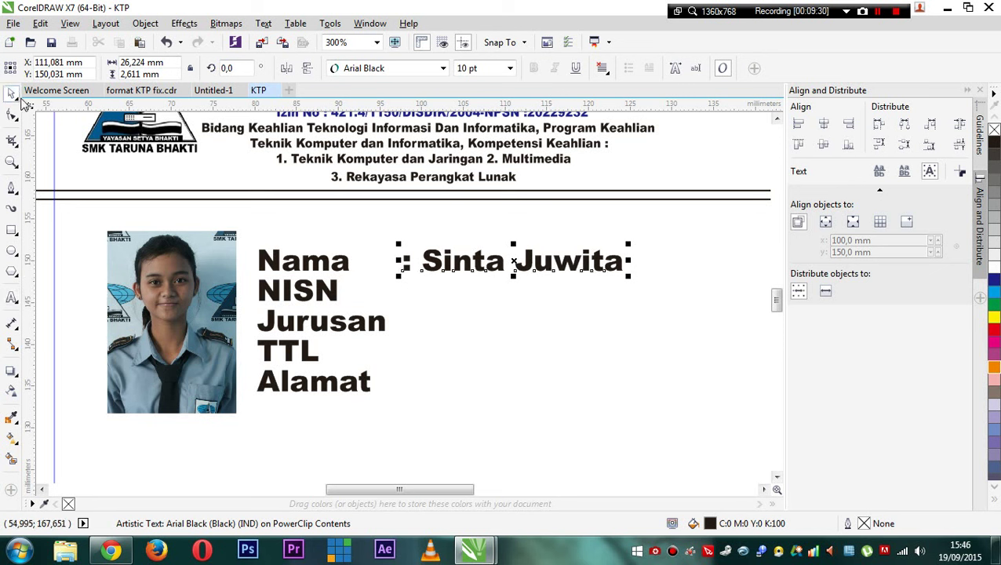
pyautogui.click(333, 290)
# - Dismiss the document defaults dialog and clear the selection after a stray NISN copy
pyautogui.moveTo(333, 292); pyautogui.dragTo(473, 330)
pyautogui.press('Escape')
pyautogui.click(550, 361)
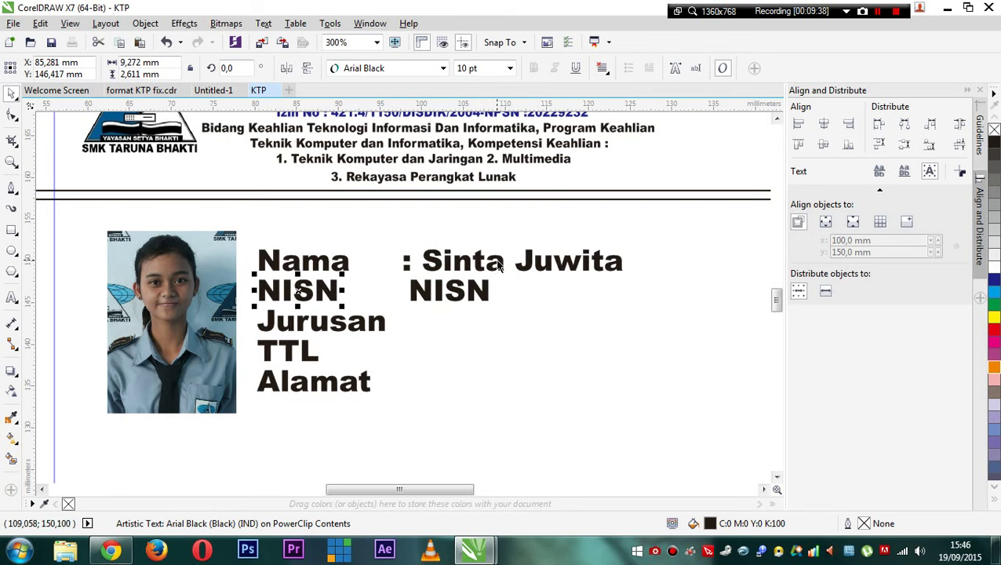
pyautogui.press('Escape')
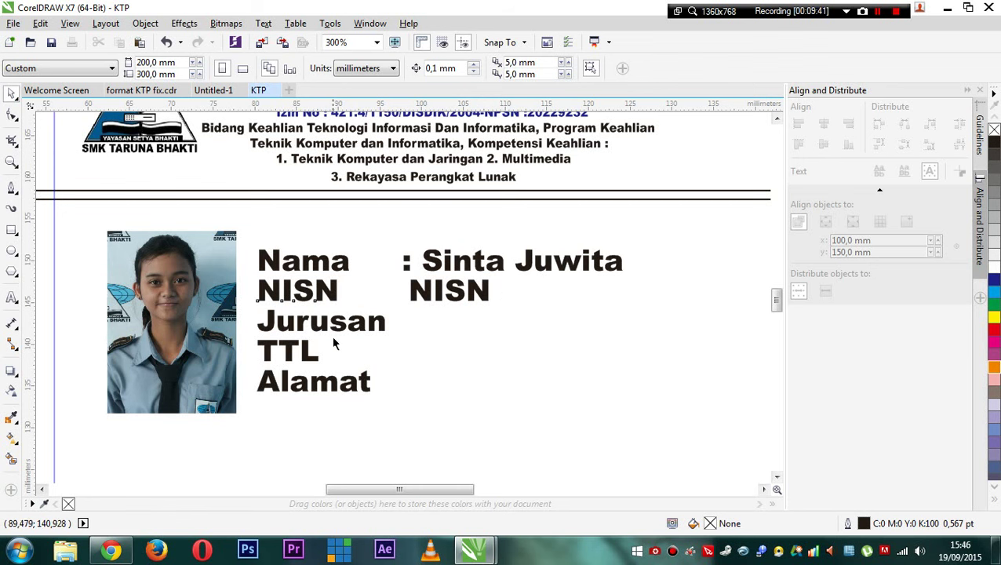
pyautogui.scroll(2, 332, 336)
pyautogui.click(336, 336)
pyautogui.scroll(-2, 336, 336)
pyautogui.click(460, 283)
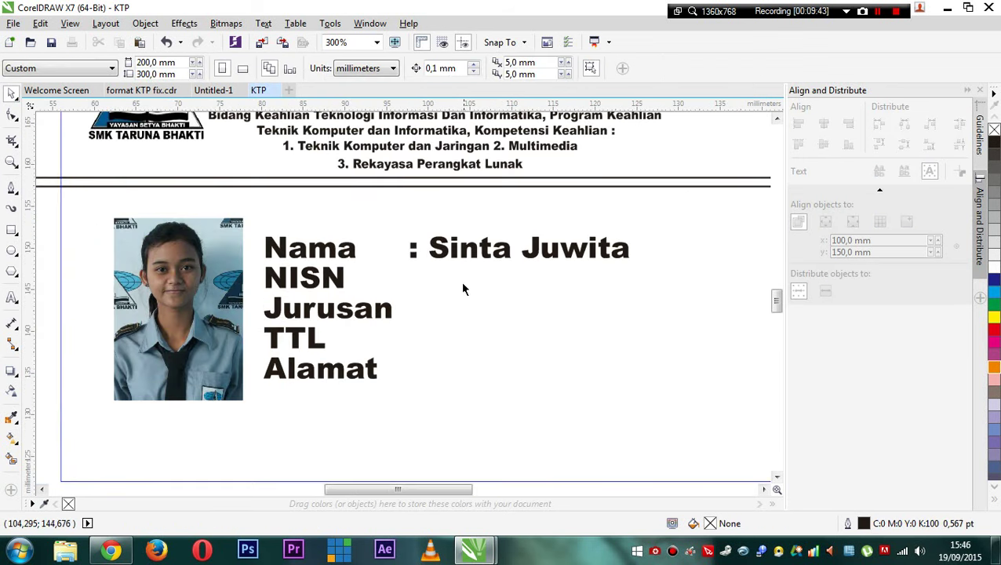
# - Copy the name value down to the NISN line and change it to 12345678
pyautogui.click(467, 252)
pyautogui.click(467, 252)
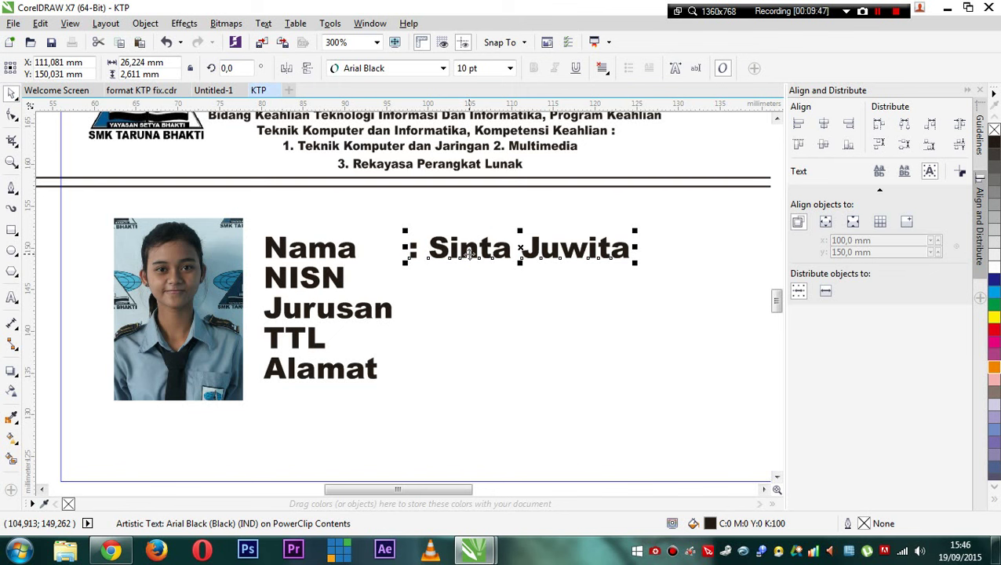
pyautogui.moveTo(469, 252); pyautogui.dragTo(712, 286)
pyautogui.doubleClick(474, 280)
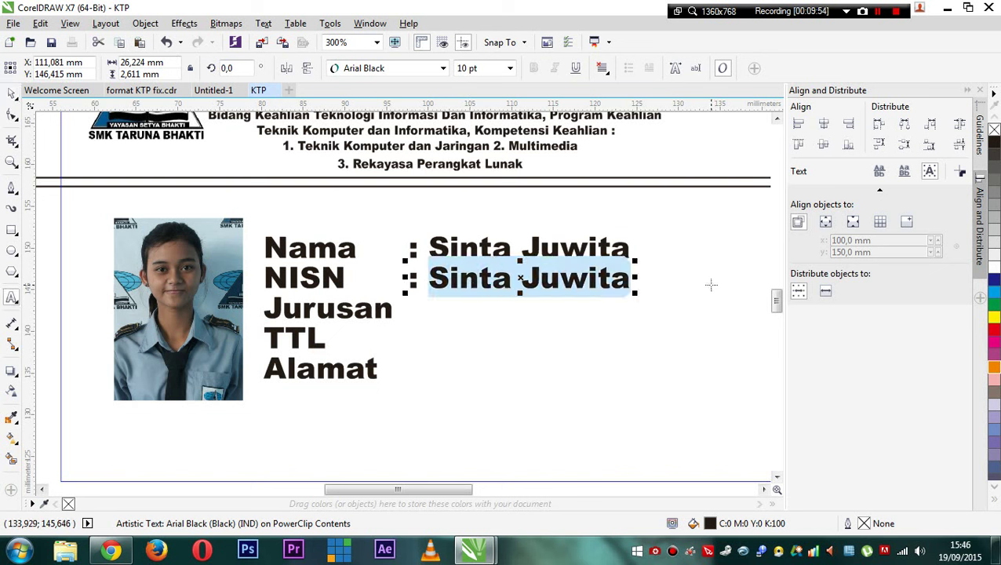
pyautogui.write('12345678')
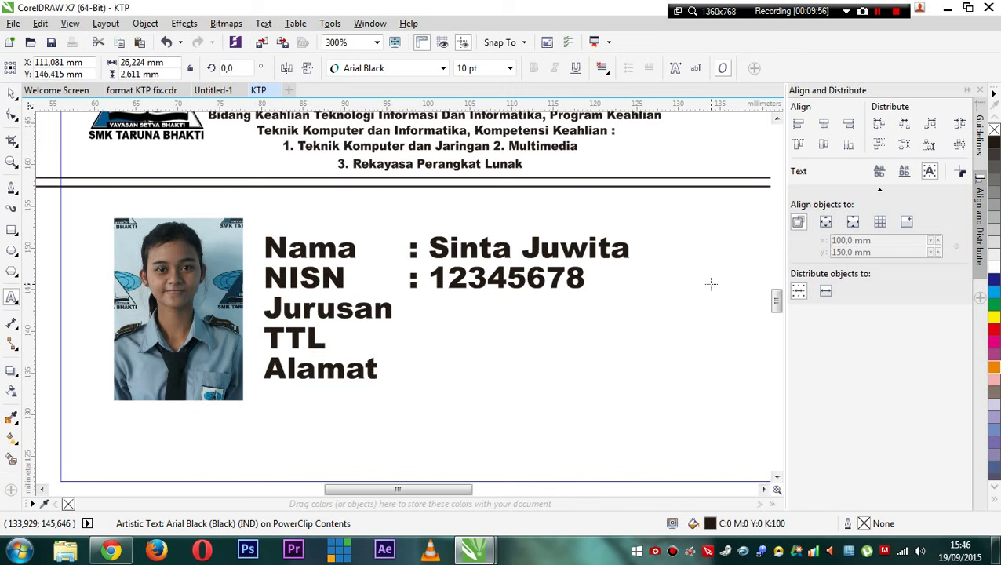
pyautogui.hotkey('ctrl', 'space')
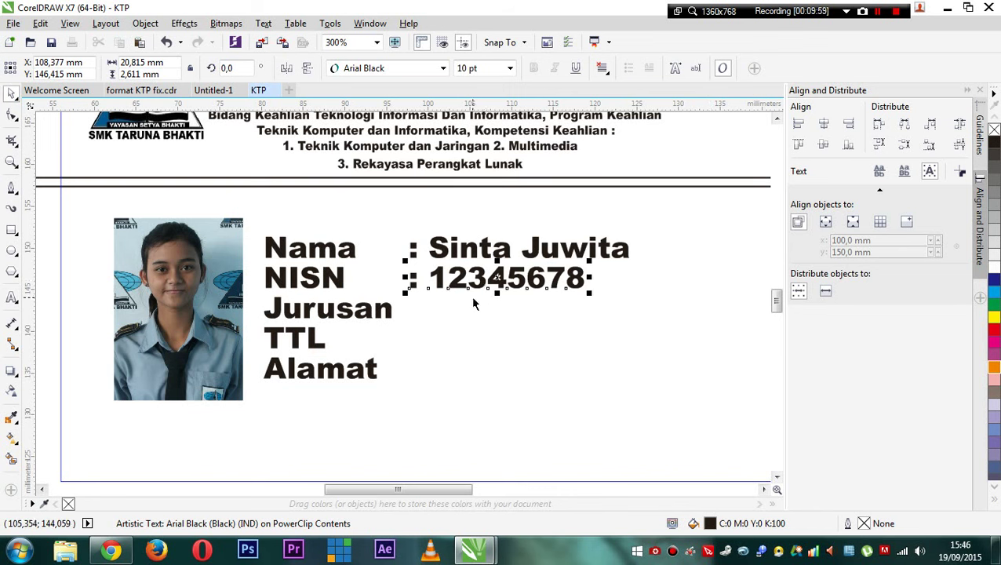
pyautogui.click(521, 248)
# - Copy the name value beside Jurusan and change it to ': Multimedia'
pyautogui.moveTo(521, 248); pyautogui.dragTo(528, 311)
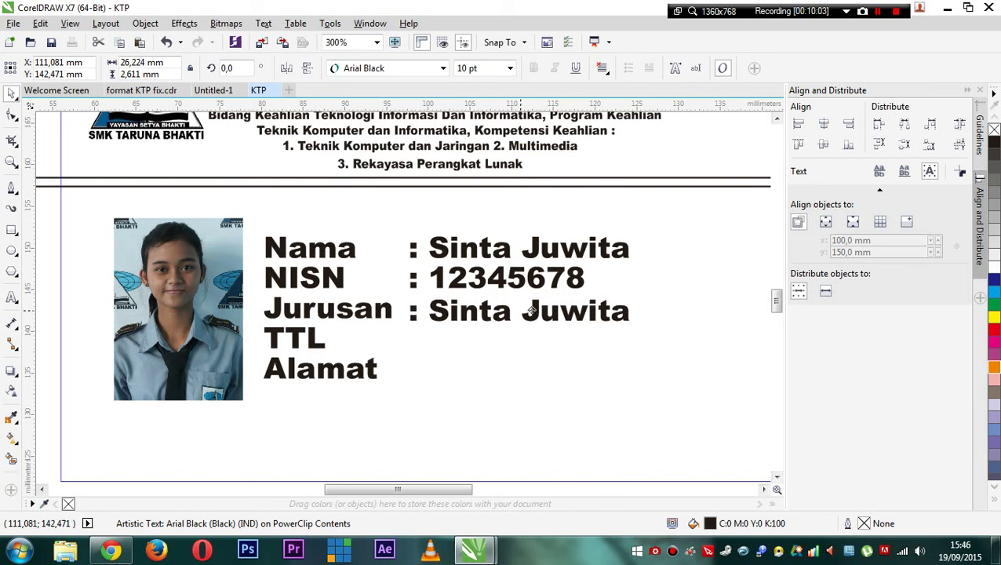
pyautogui.doubleClick(480, 311)
pyautogui.moveTo(444, 308); pyautogui.dragTo(753, 306)
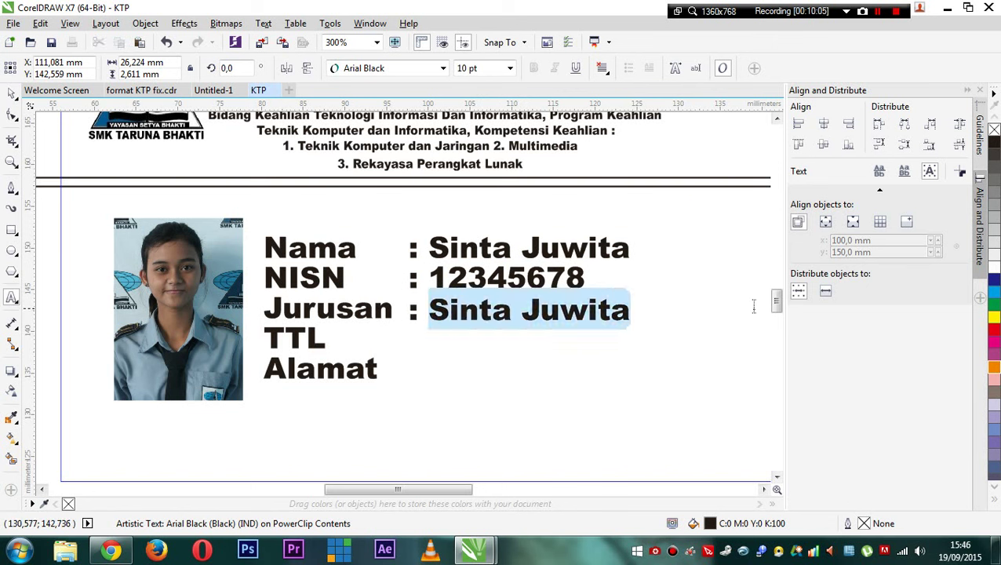
pyautogui.write('Mu')
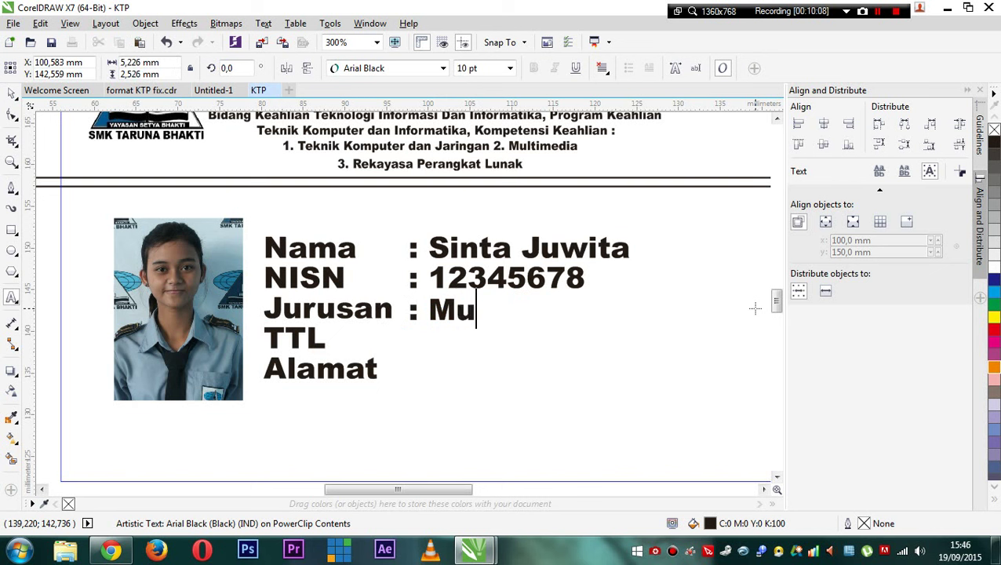
pyautogui.write('ltimedia')
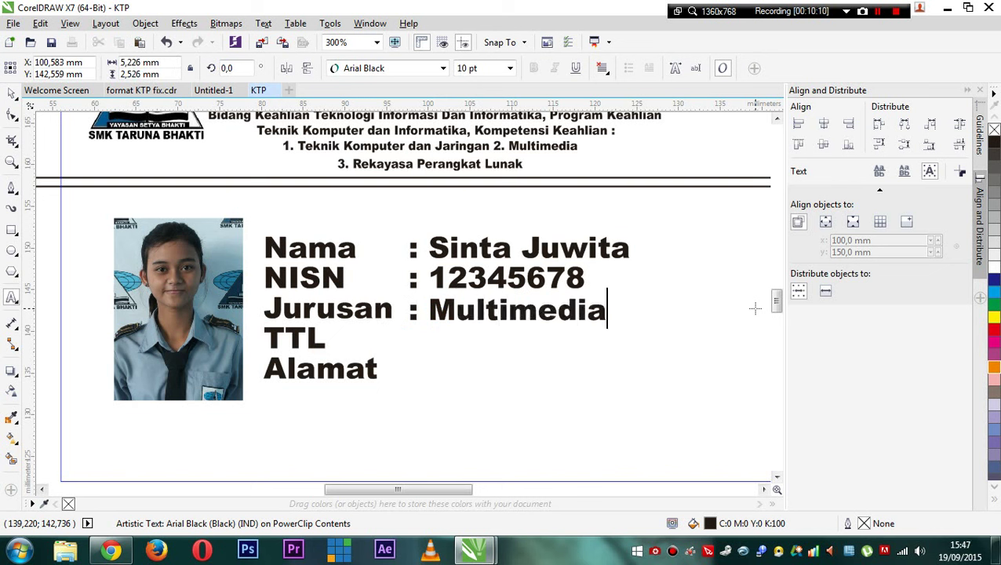
pyautogui.click(12, 93)
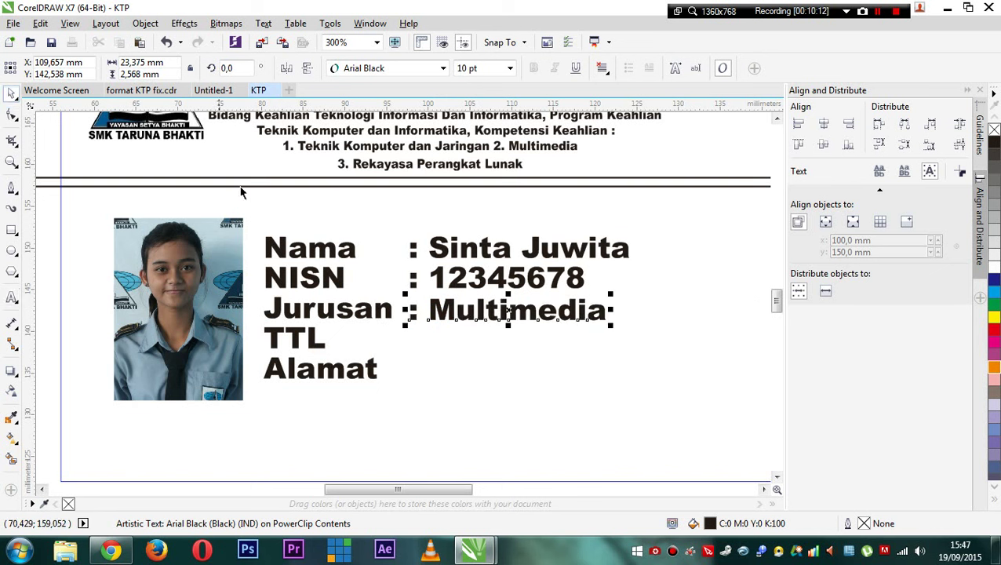
# - Copy the name value beside TTL and replace it with the sample birthplace and birth date
pyautogui.click(517, 248)
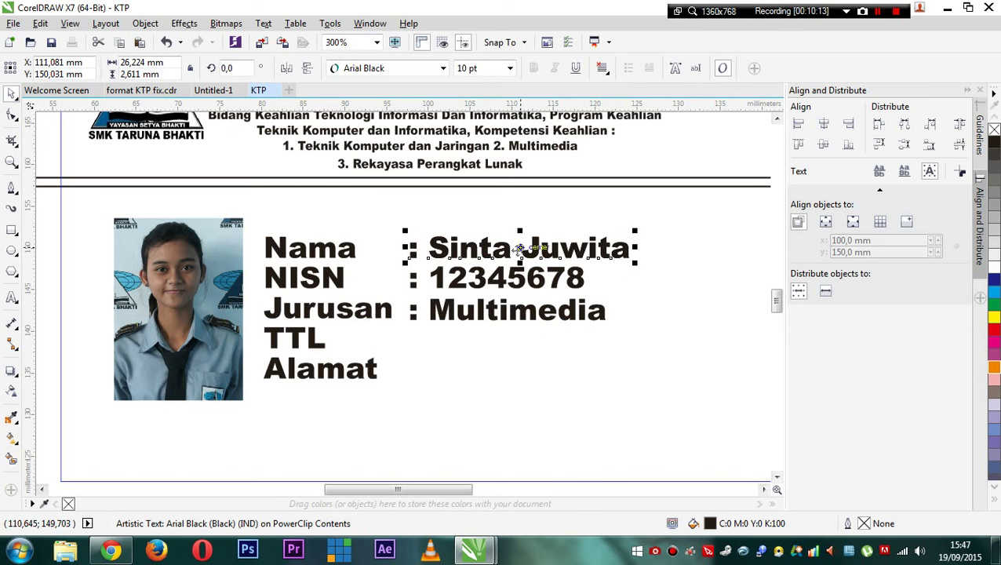
pyautogui.moveTo(516, 248); pyautogui.dragTo(517, 345)
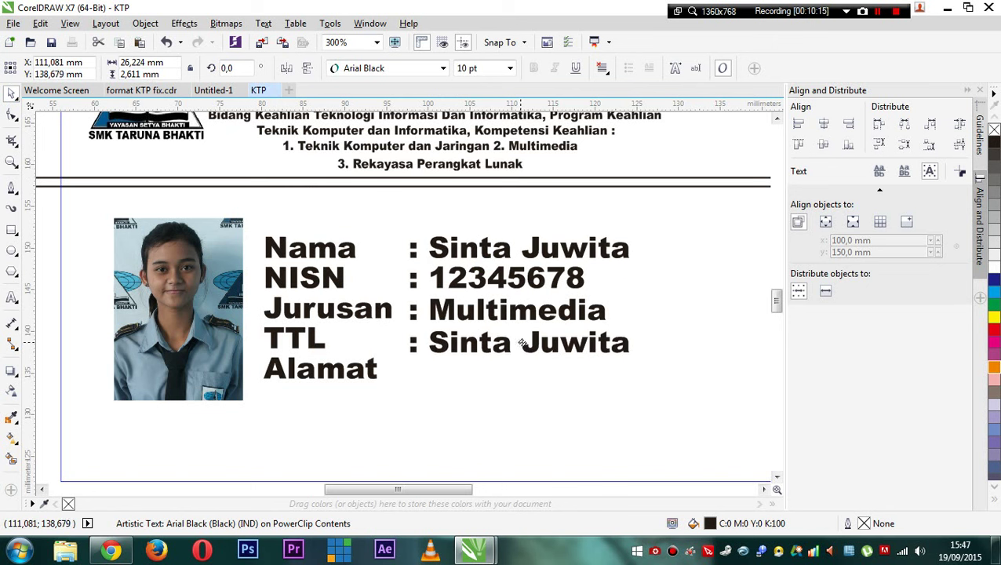
pyautogui.doubleClick(478, 345)
pyautogui.moveTo(428, 342); pyautogui.dragTo(720, 342)
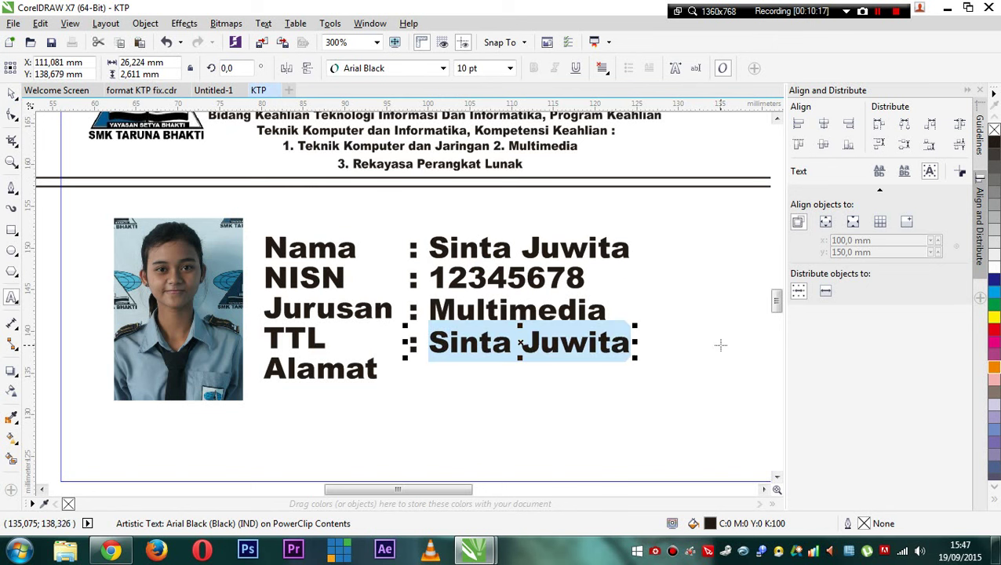
pyautogui.write('Bogor')
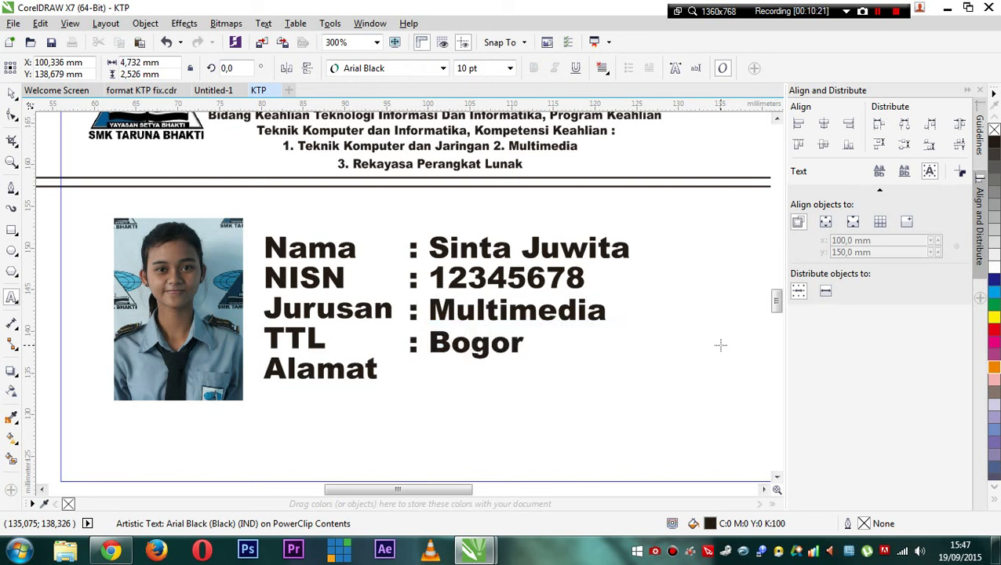
pyautogui.write(', 17 ')
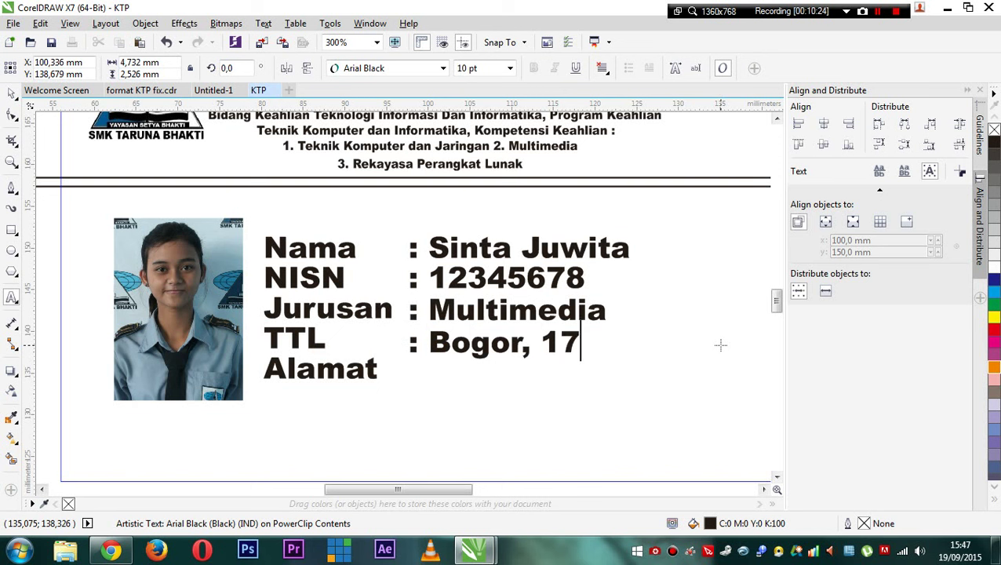
pyautogui.write('mei ')
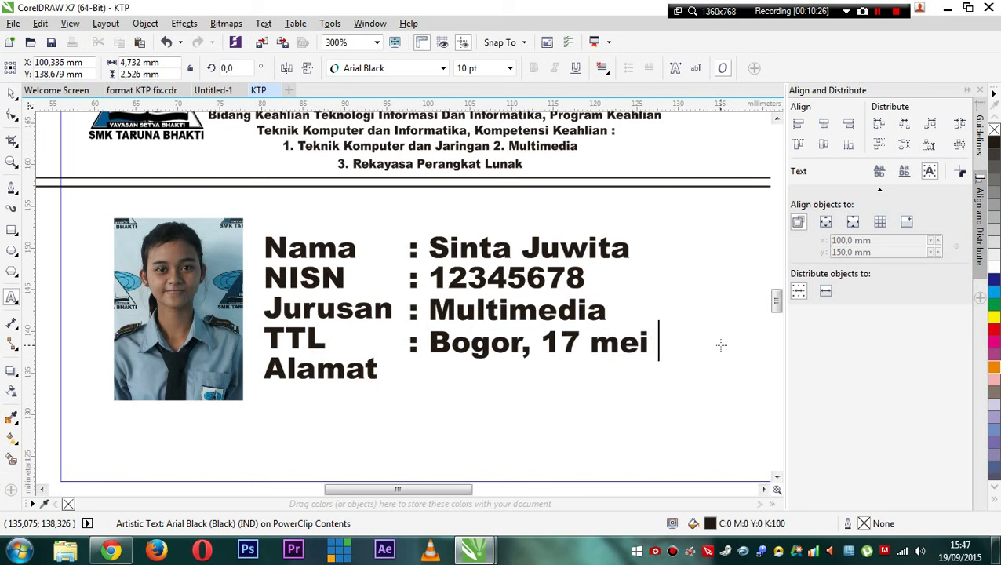
pyautogui.write('198')
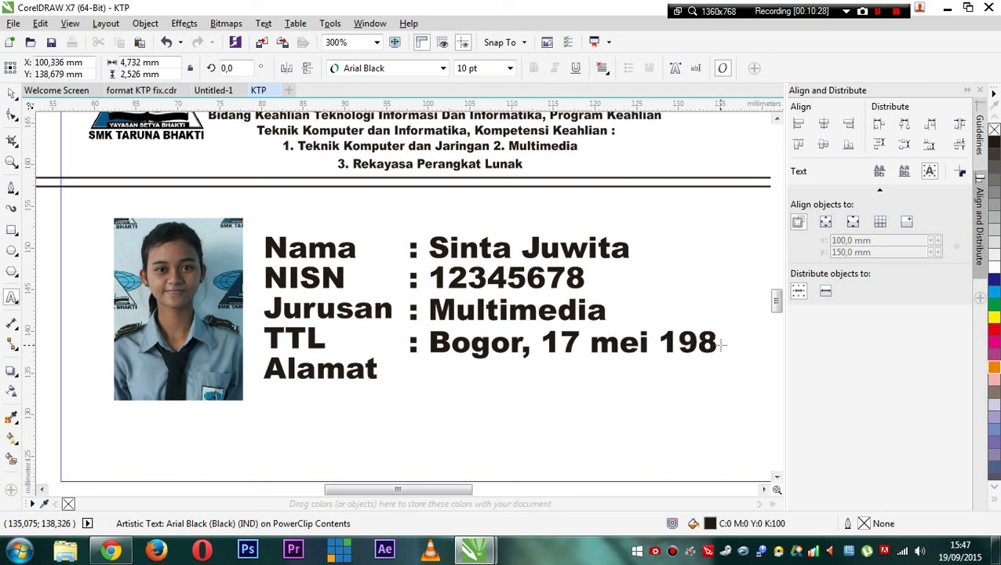
pyautogui.write('8')
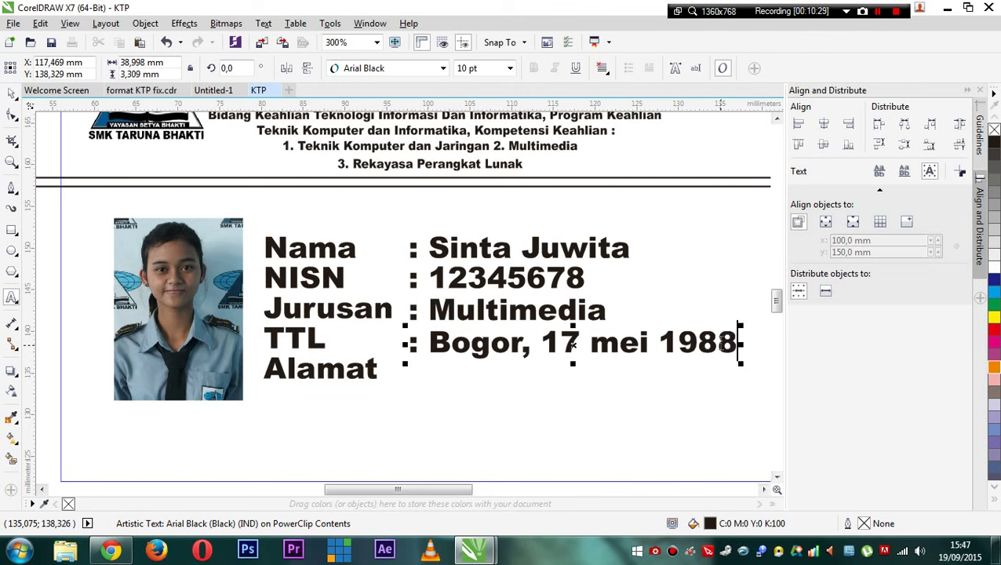
pyautogui.click(11, 94)
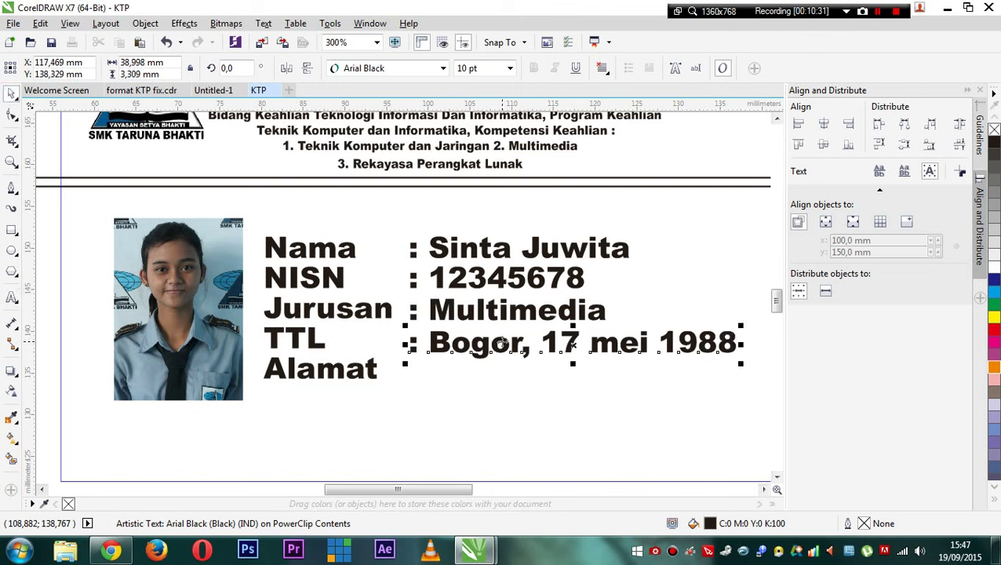
# - Copy the name value beside Alamat and start typing the student's street address
pyautogui.click(502, 250)
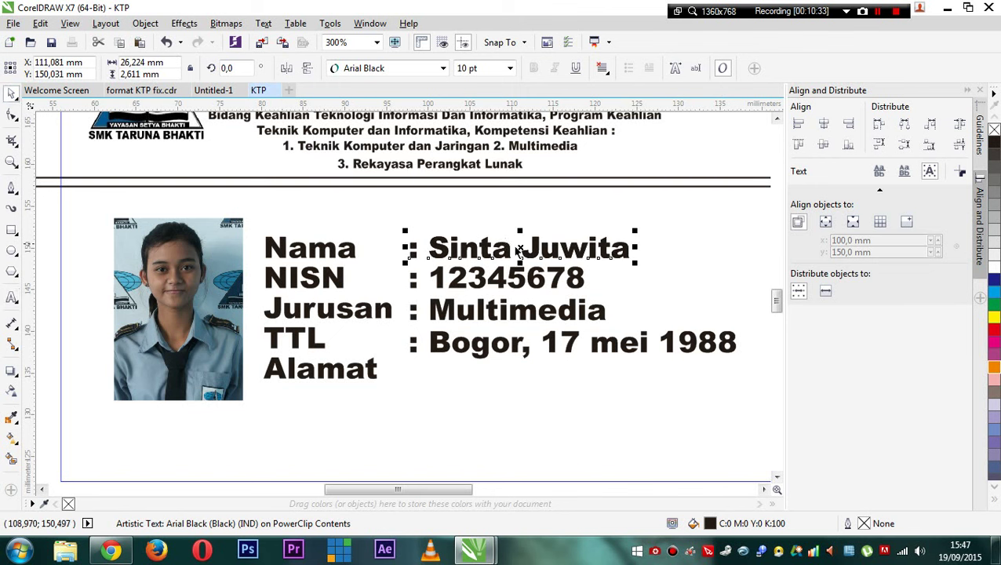
pyautogui.moveTo(521, 249); pyautogui.dragTo(518, 371)
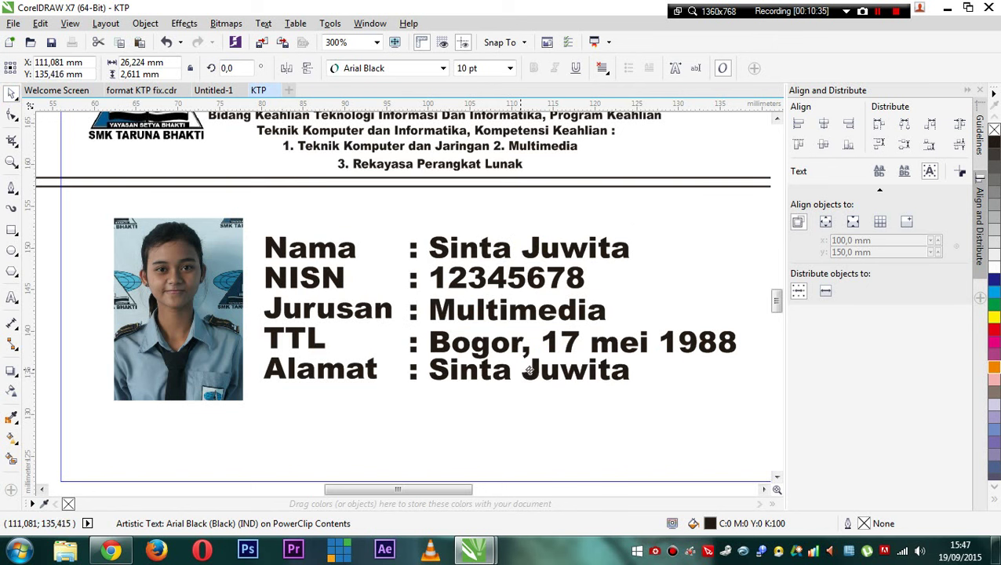
pyautogui.doubleClick(482, 374)
pyautogui.moveTo(428, 369); pyautogui.dragTo(654, 380)
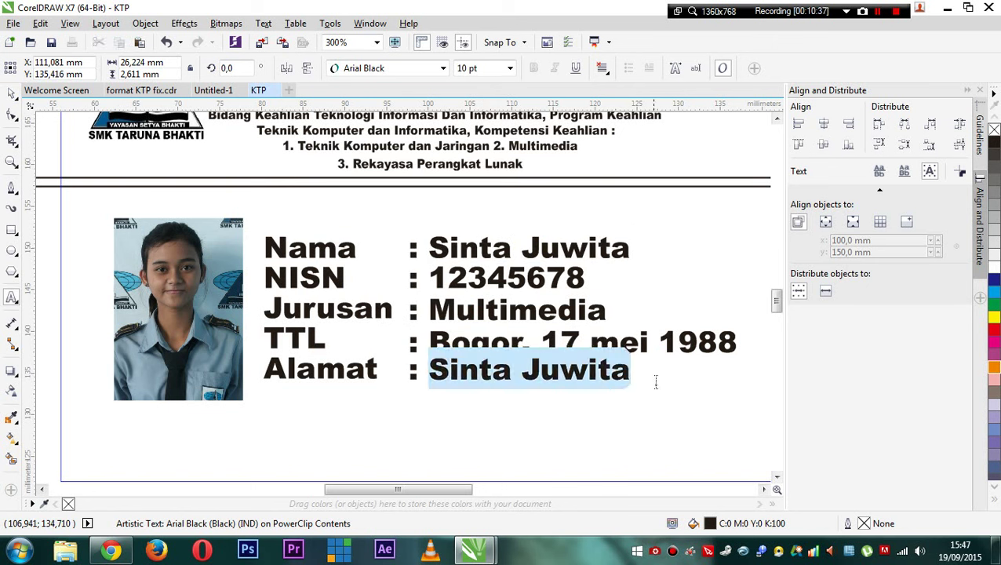
pyautogui.write('Jl')
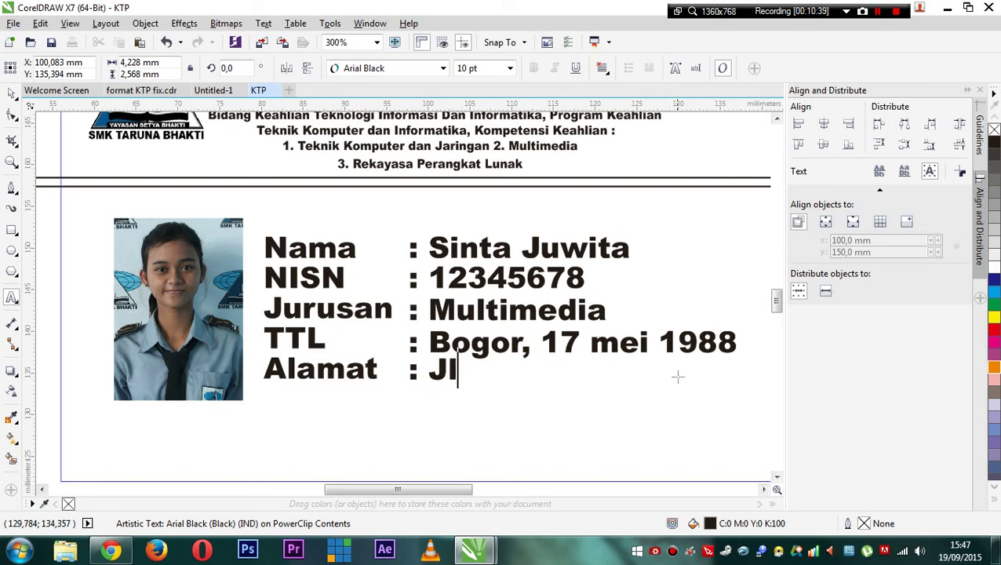
pyautogui.write('. p')
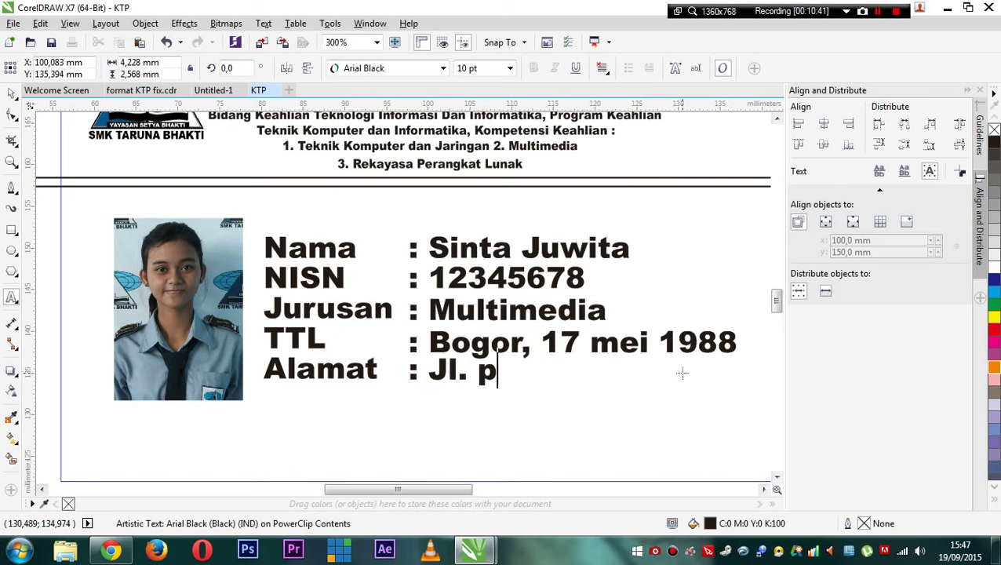
pyautogui.write('ekapuran')
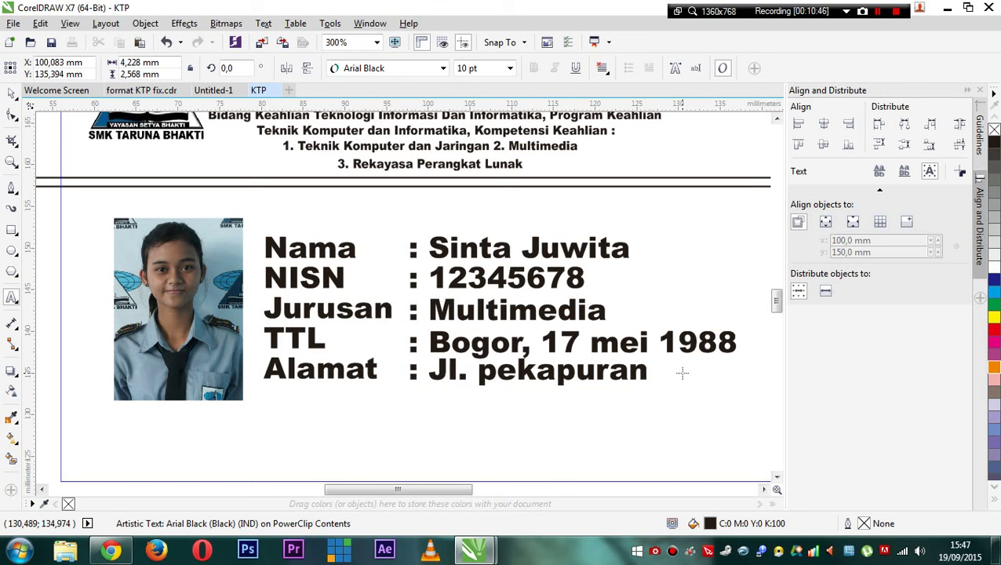
pyautogui.write(' Gg. Bla')
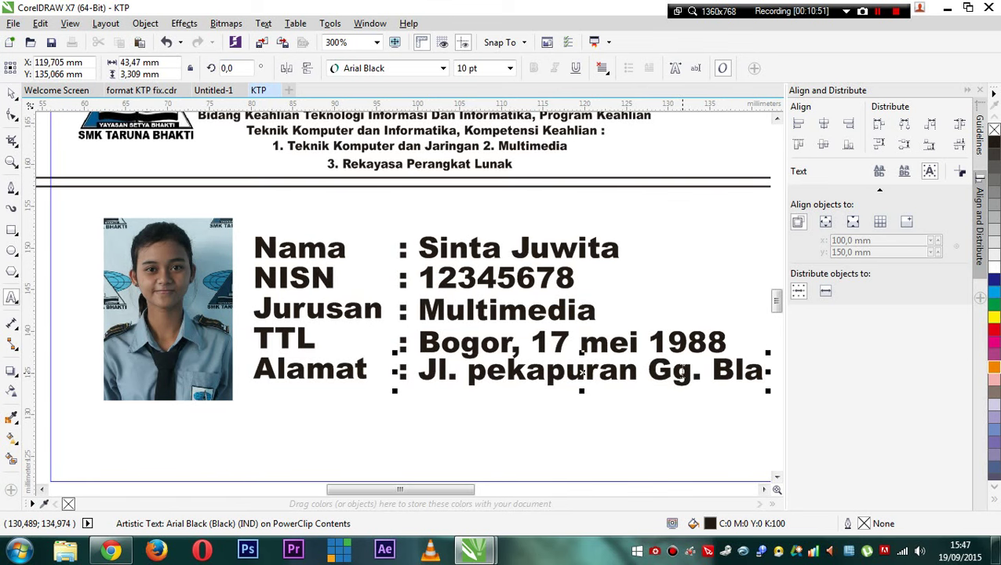
pyautogui.write('----')
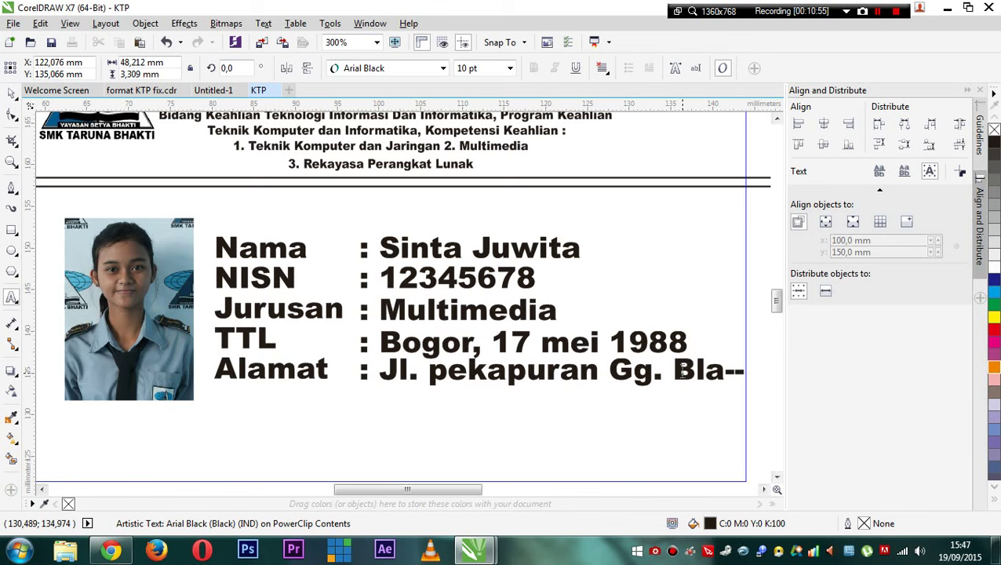
# - Finish the address, then select the Nama and NISN labels with their values
pyautogui.click(11, 94)
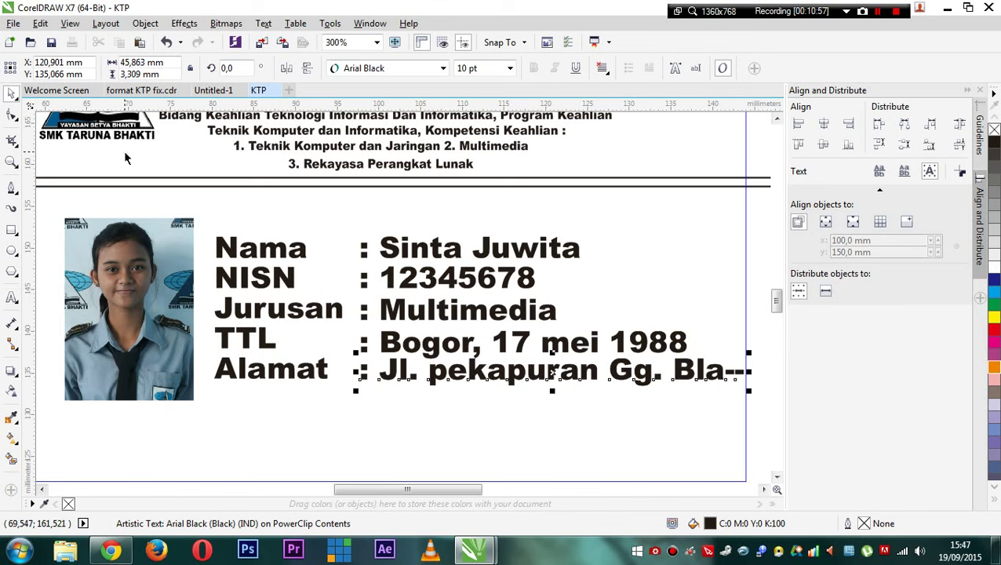
pyautogui.scroll(-1, 188, 254)
pyautogui.scroll(1, 188, 280)
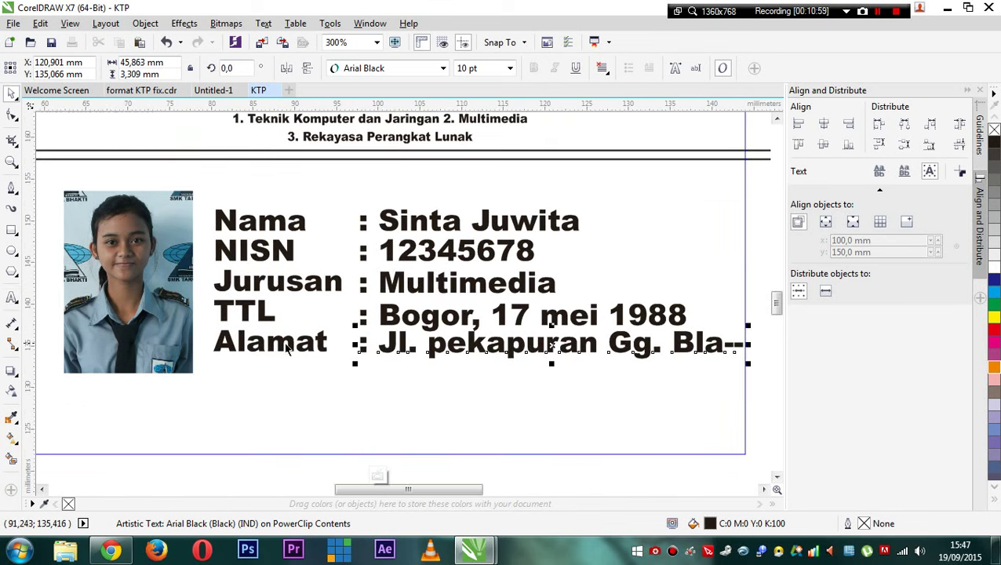
pyautogui.scroll(1, 268, 227)
pyautogui.click(275, 226)
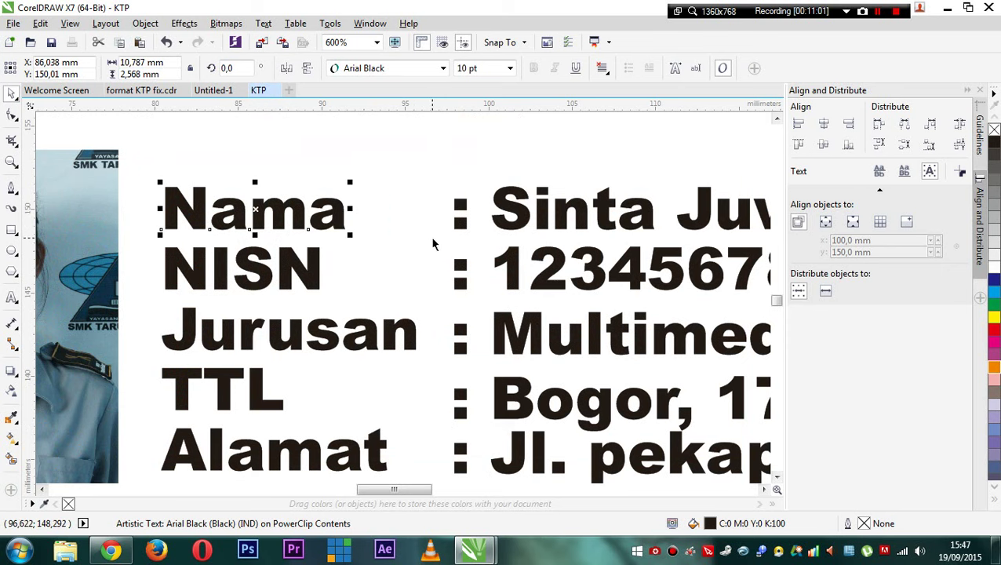
pyautogui.scroll(-1, 433, 244)
pyautogui.keyDown('shift'); pyautogui.click(471, 230); pyautogui.keyUp('shift')
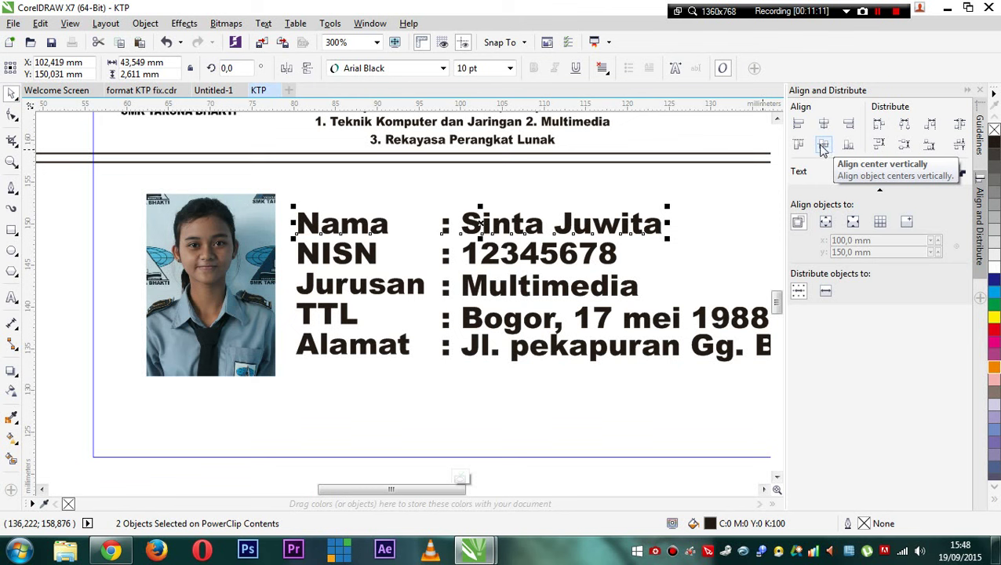
pyautogui.click(353, 253)
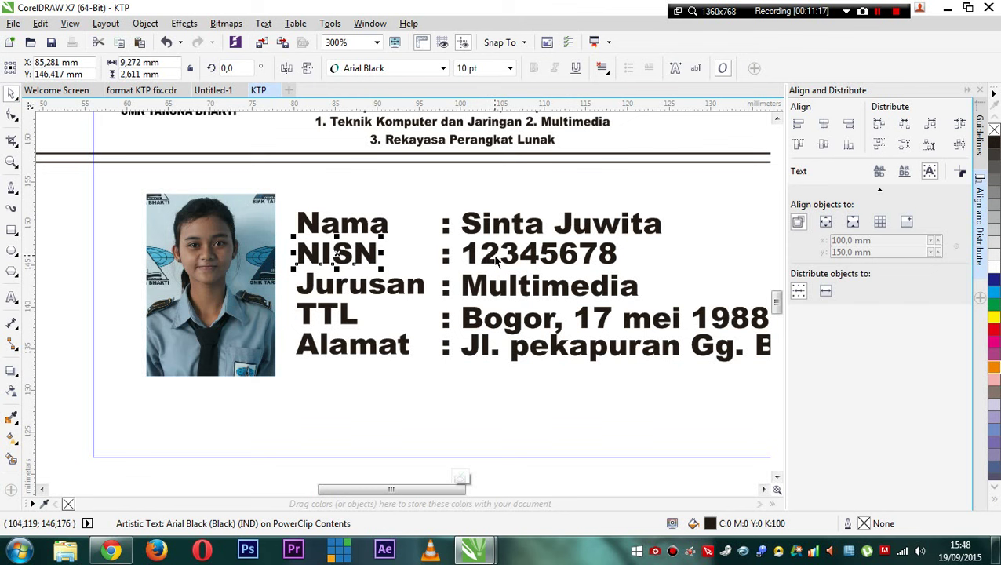
pyautogui.keyDown('shift'); pyautogui.click(493, 262); pyautogui.keyUp('shift')
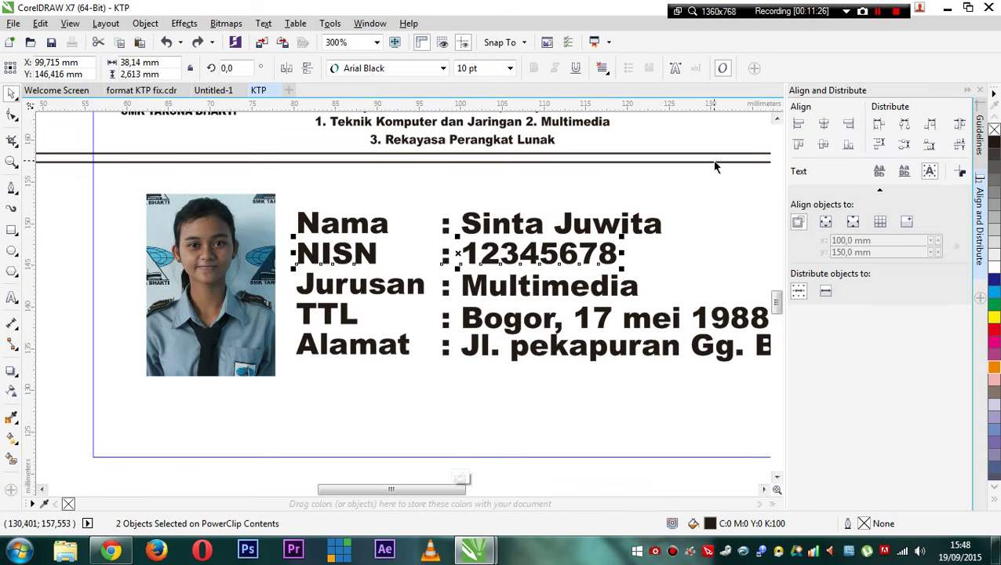
# - Add the Jurusan, TTL and Alamat labels and values to the selection, then pan the view
pyautogui.click(372, 289)
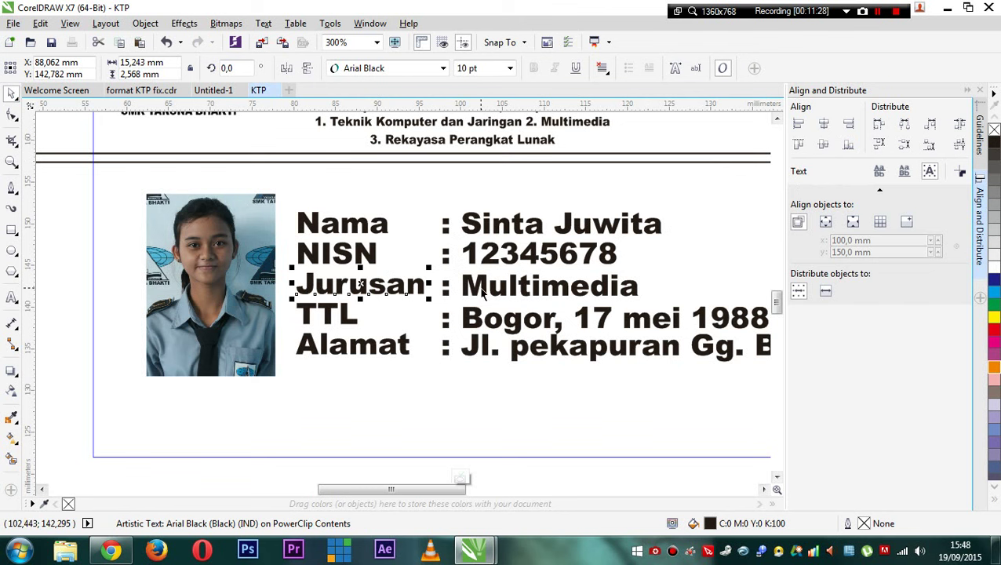
pyautogui.keyDown('shift'); pyautogui.click(482, 291); pyautogui.keyUp('shift')
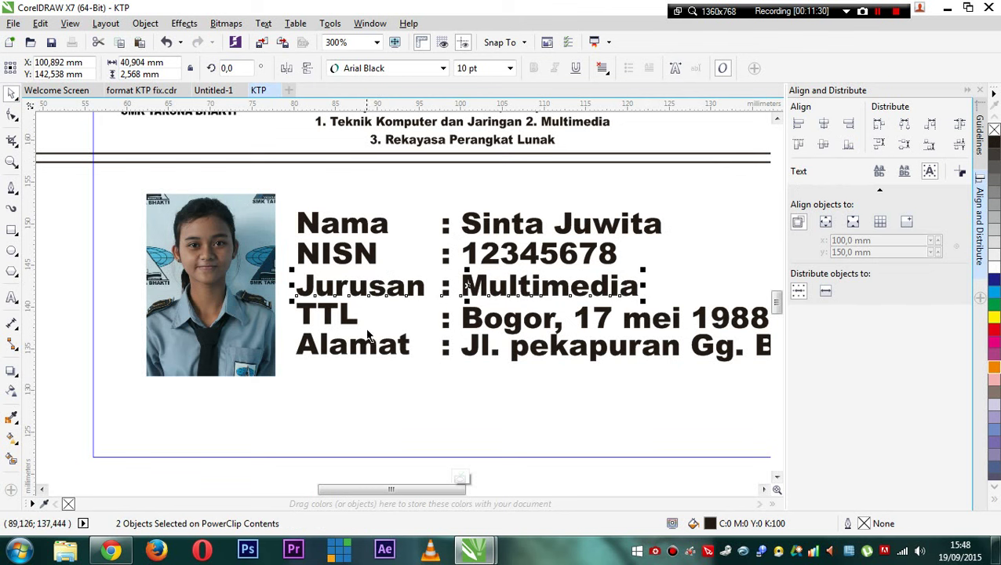
pyautogui.click(345, 318)
pyautogui.keyDown('shift'); pyautogui.click(490, 319); pyautogui.keyUp('shift')
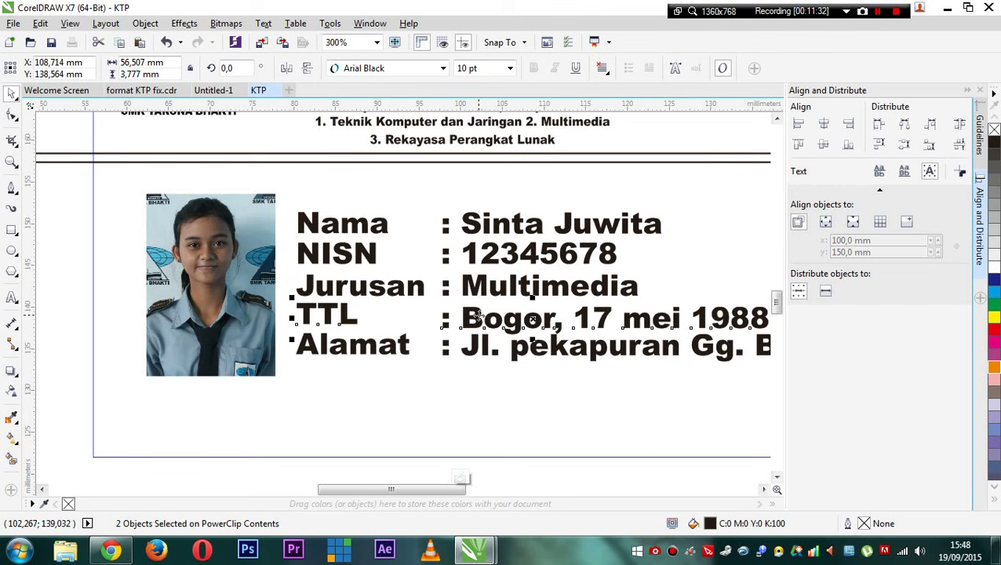
pyautogui.click(404, 351)
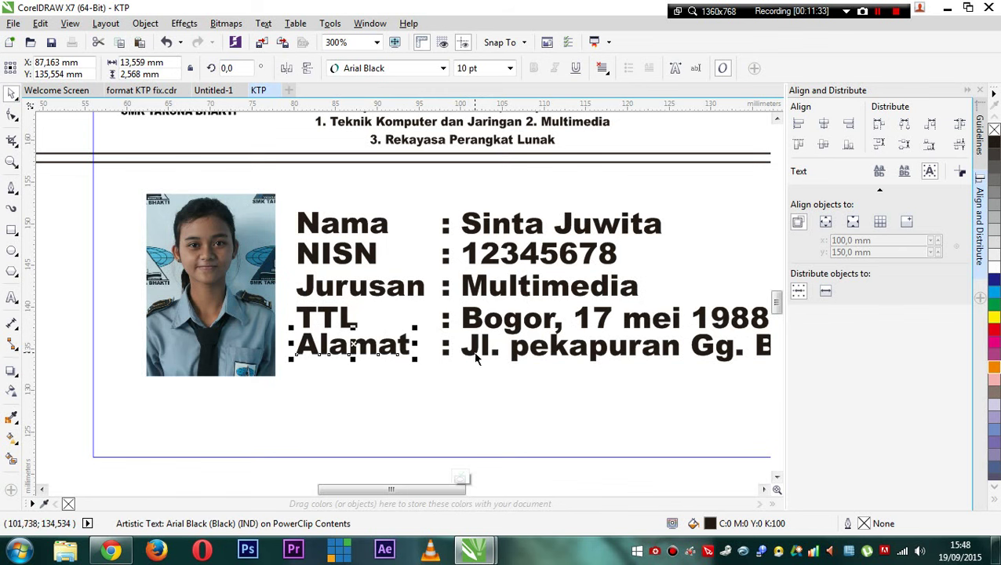
pyautogui.keyDown('shift'); pyautogui.click(471, 353); pyautogui.keyUp('shift')
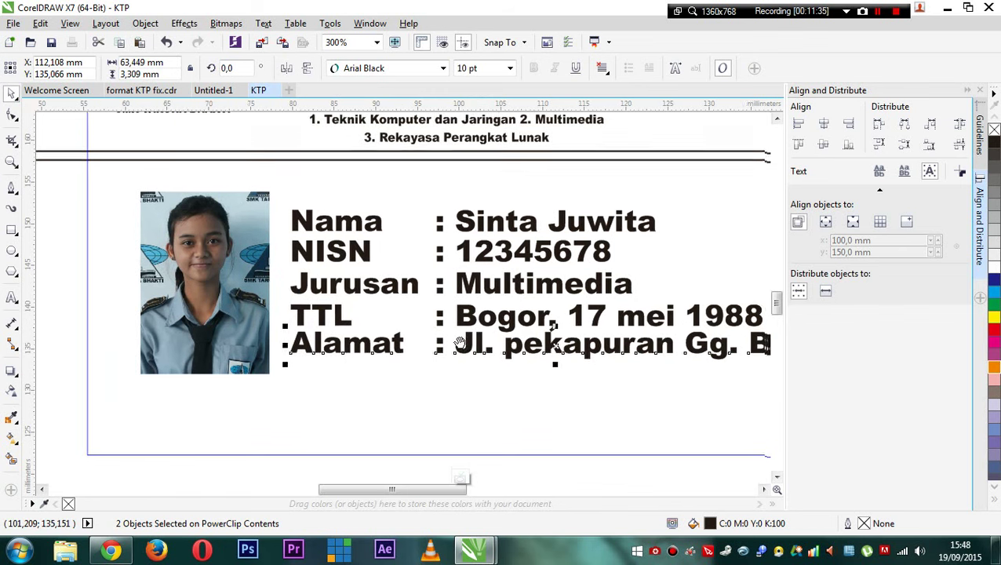
pyautogui.moveTo(471, 353); pyautogui.dragTo(408, 334)
# - Zoom out to 150% and select the card's PowerClip rectangle
pyautogui.scroll(-2, 408, 334)
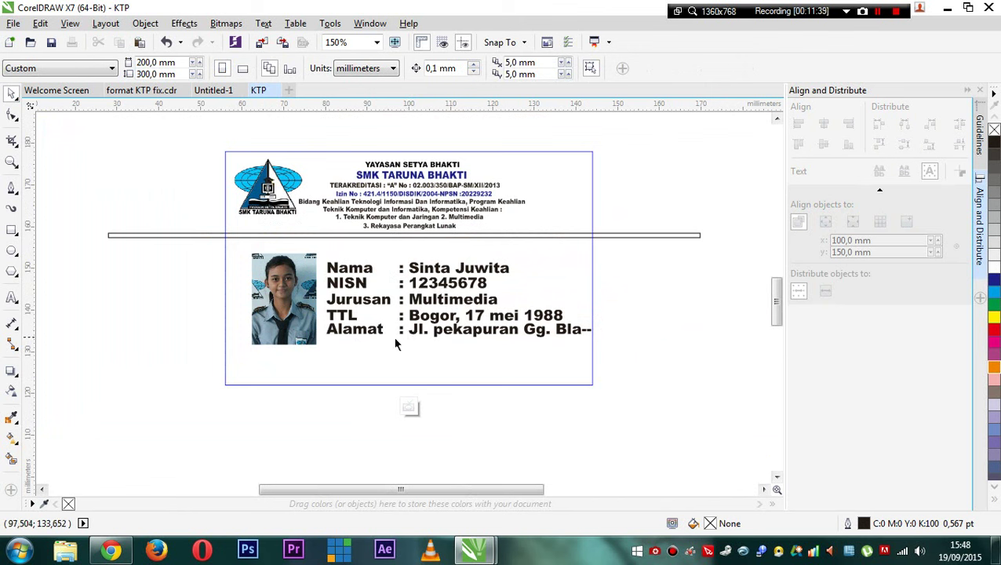
pyautogui.click(410, 407)
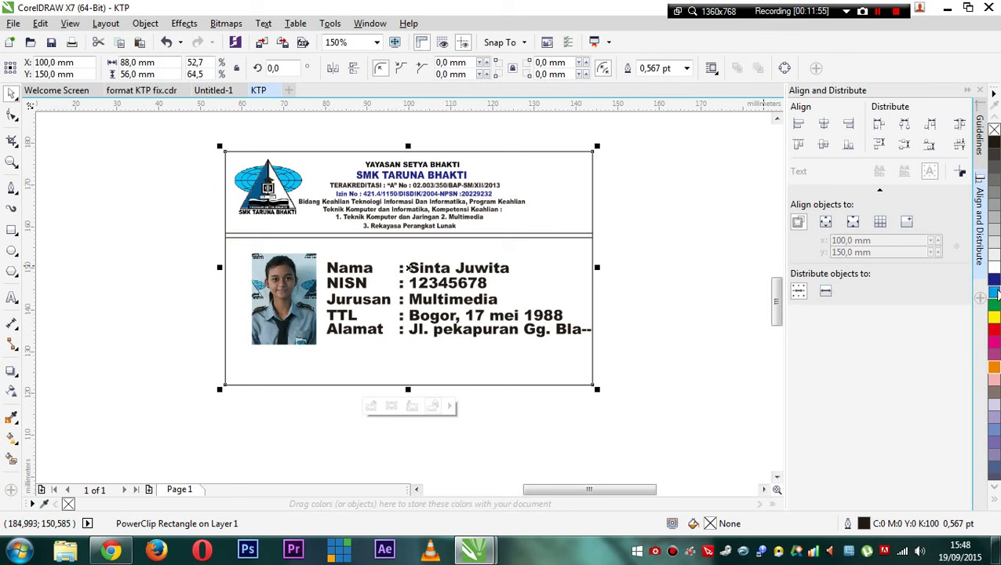
# - Fill the card cyan with a linear transparency fading toward its left edge
pyautogui.click(995, 292)
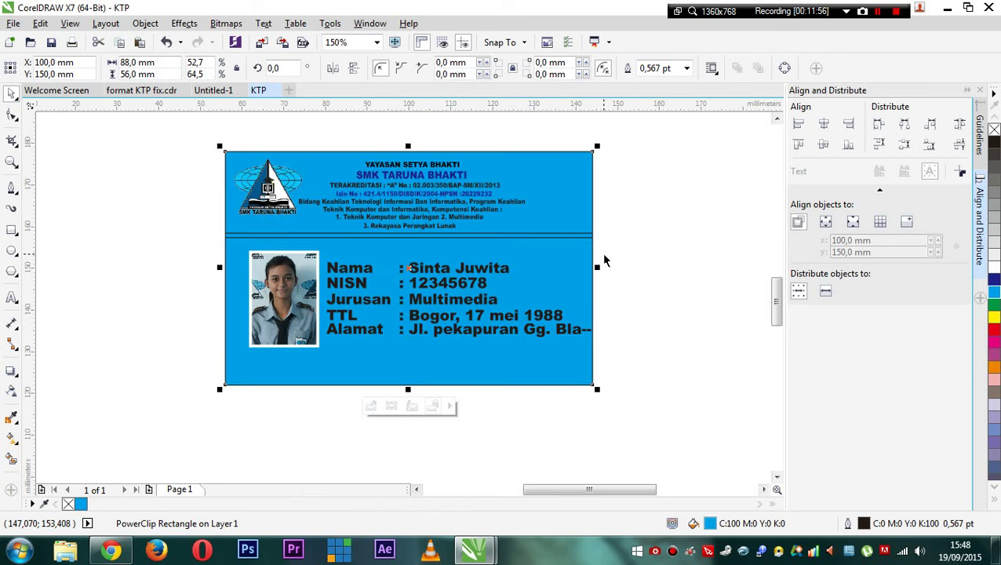
pyautogui.click(11, 395)
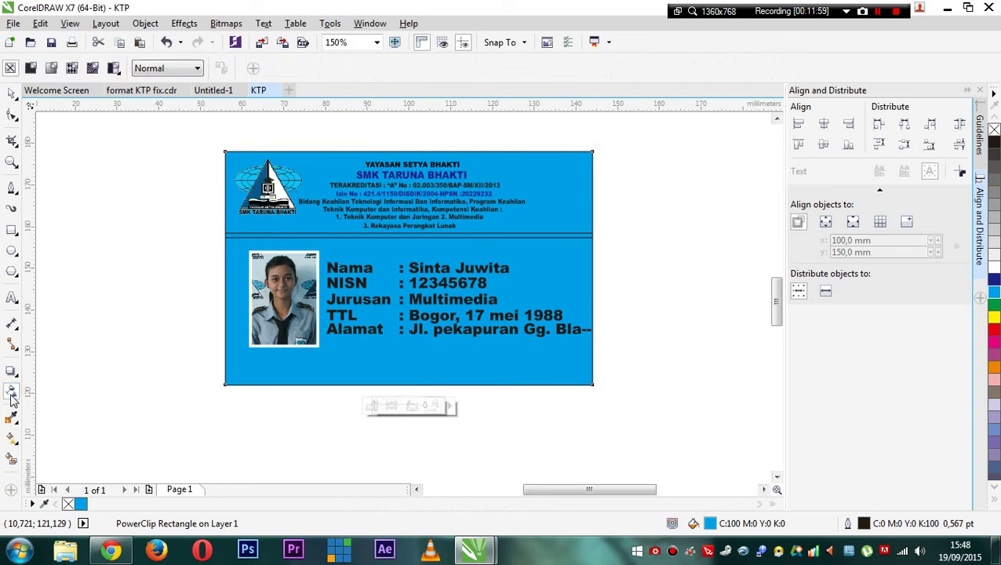
pyautogui.moveTo(593, 276); pyautogui.dragTo(225, 269)
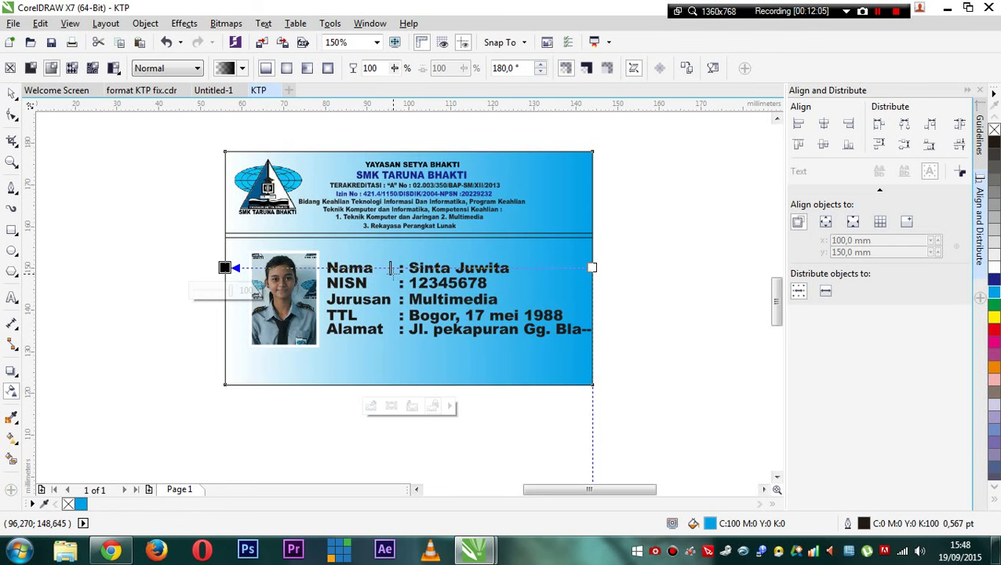
pyautogui.click(10, 94)
pyautogui.press('Escape')
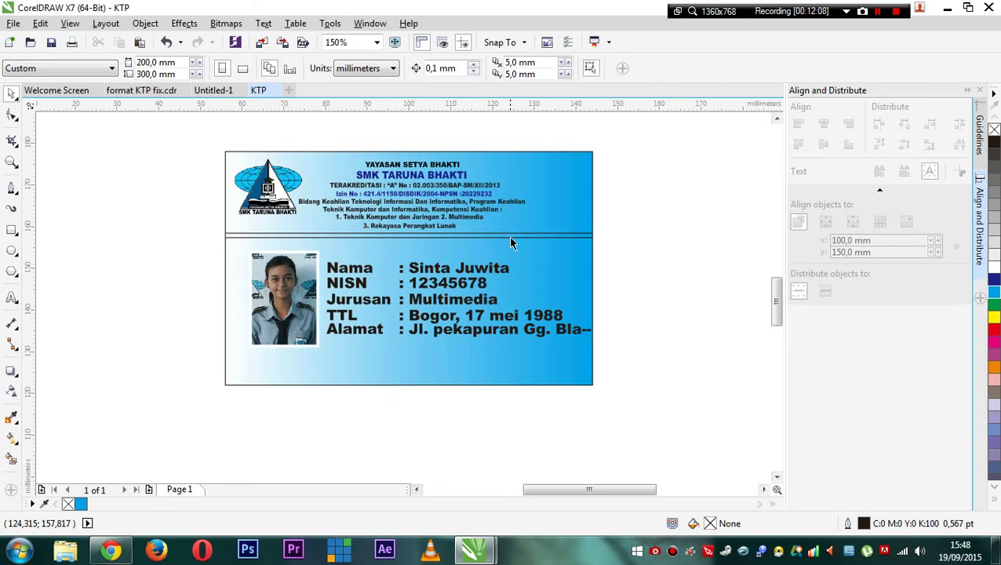
pyautogui.click(510, 243)
# - Inside the card's PowerClip, make the divider bar solid white with no outline
pyautogui.click(371, 406)
pyautogui.click(421, 235)
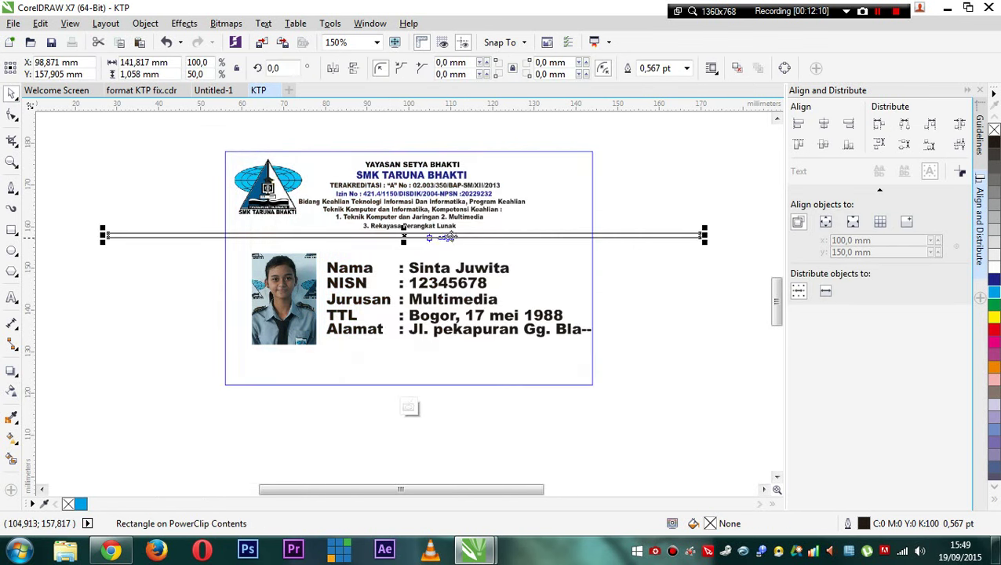
pyautogui.click(993, 265)
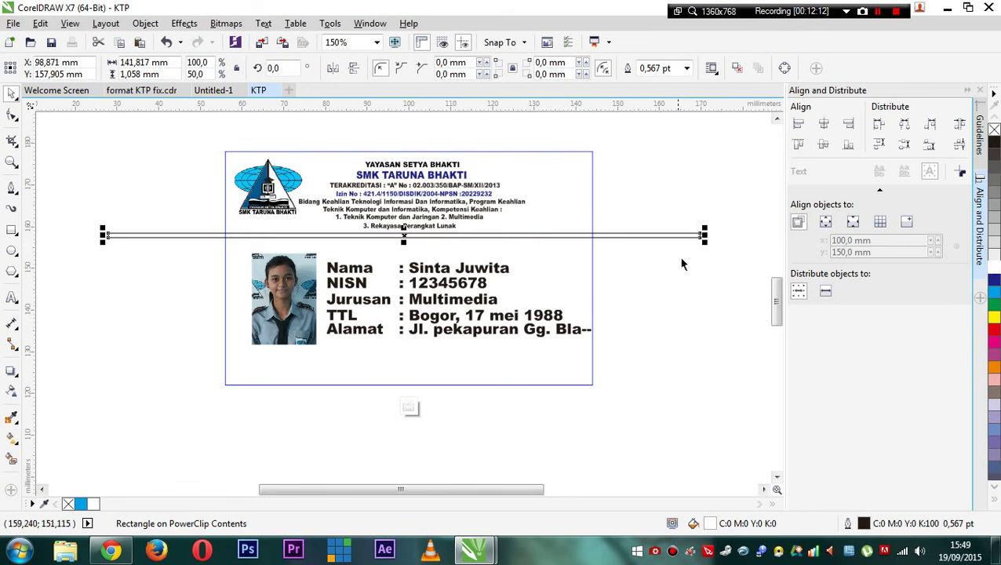
pyautogui.rightClick(993, 130)
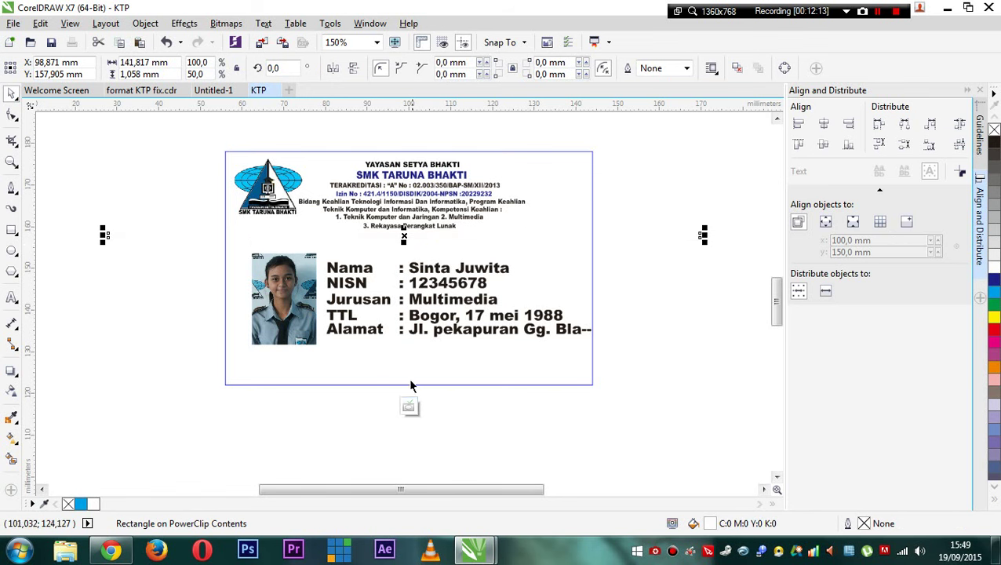
pyautogui.click(410, 405)
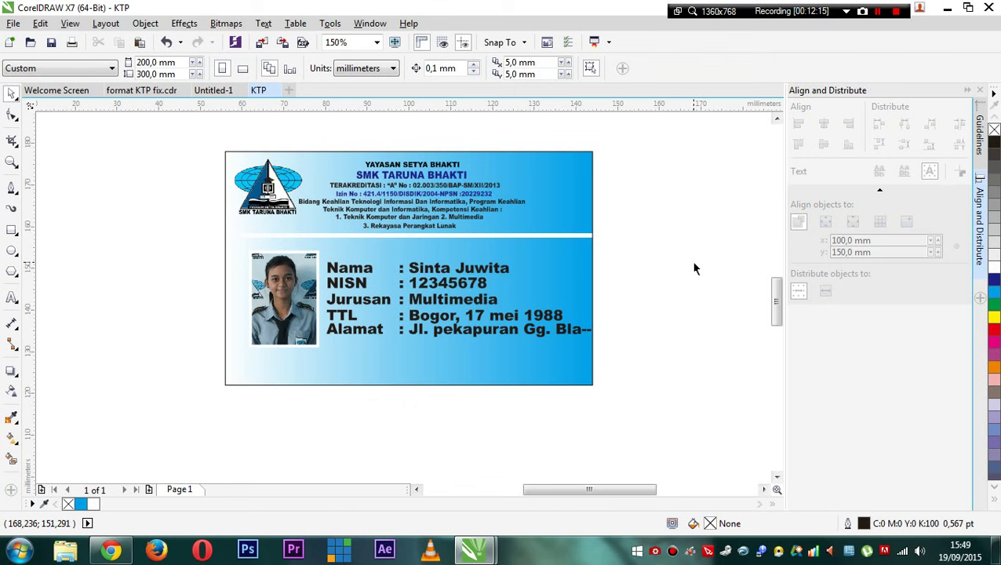
pyautogui.click(435, 274)
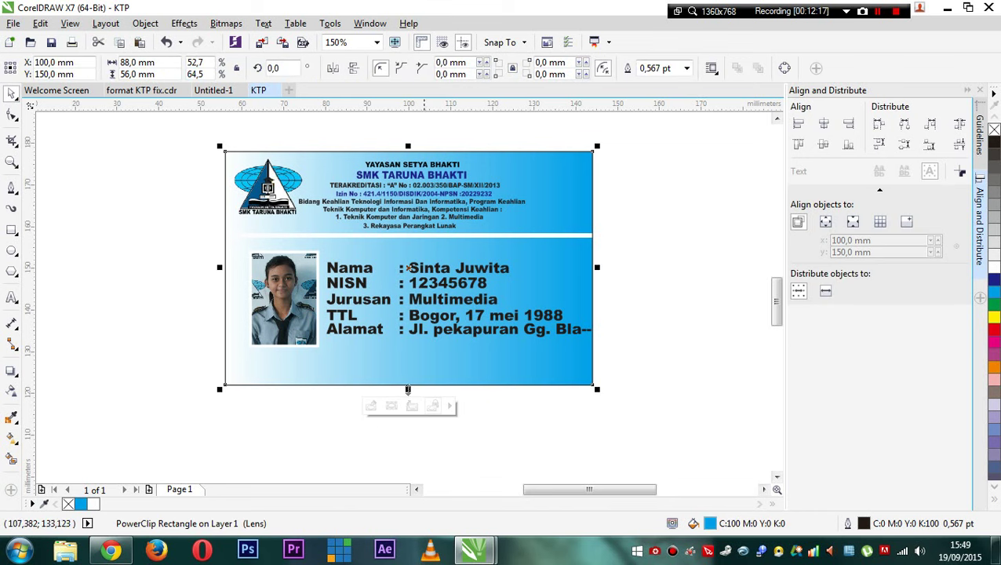
pyautogui.click(370, 406)
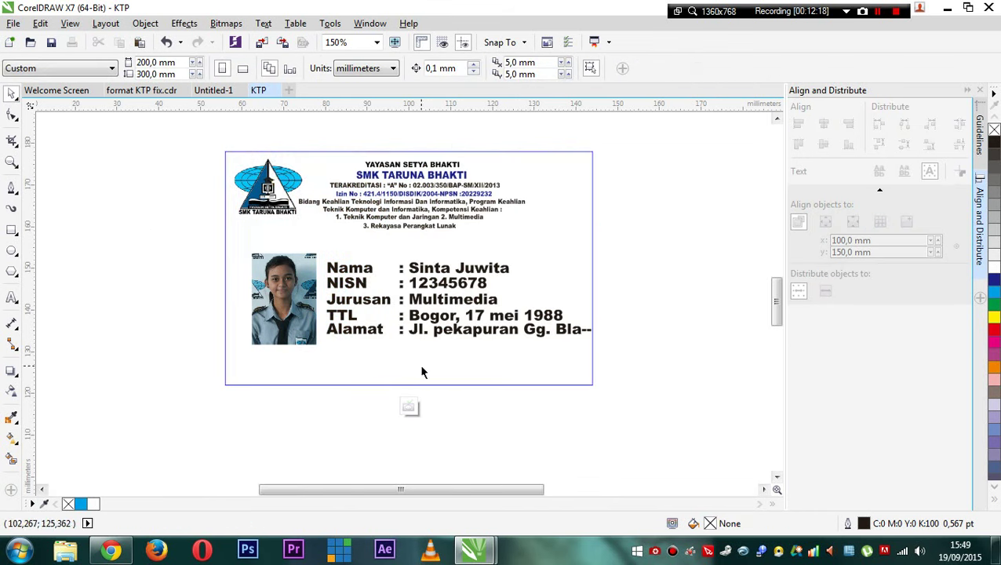
# - Draw a straight line across the card from its left edge
pyautogui.click(11, 188)
pyautogui.click(225, 212)
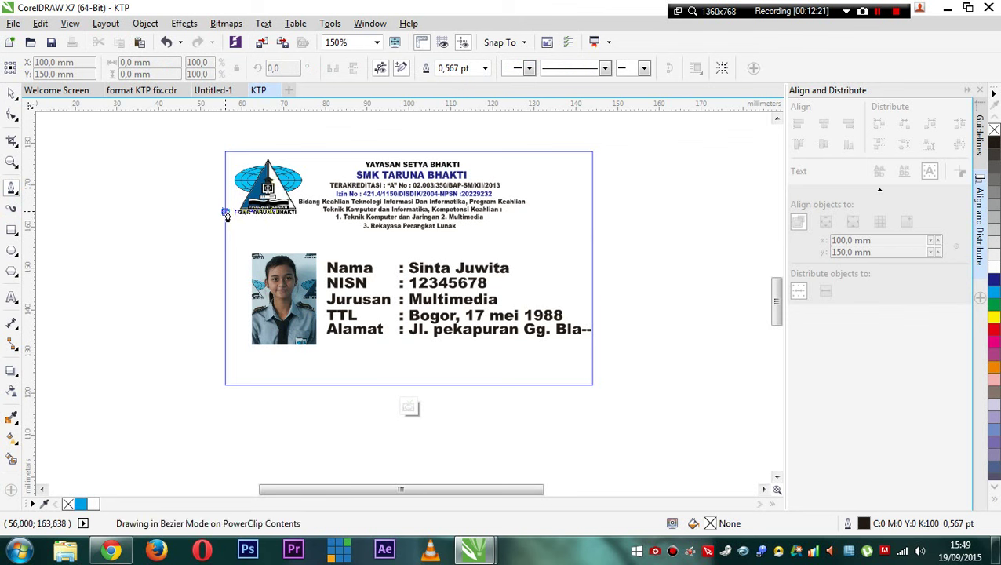
pyautogui.click(584, 213)
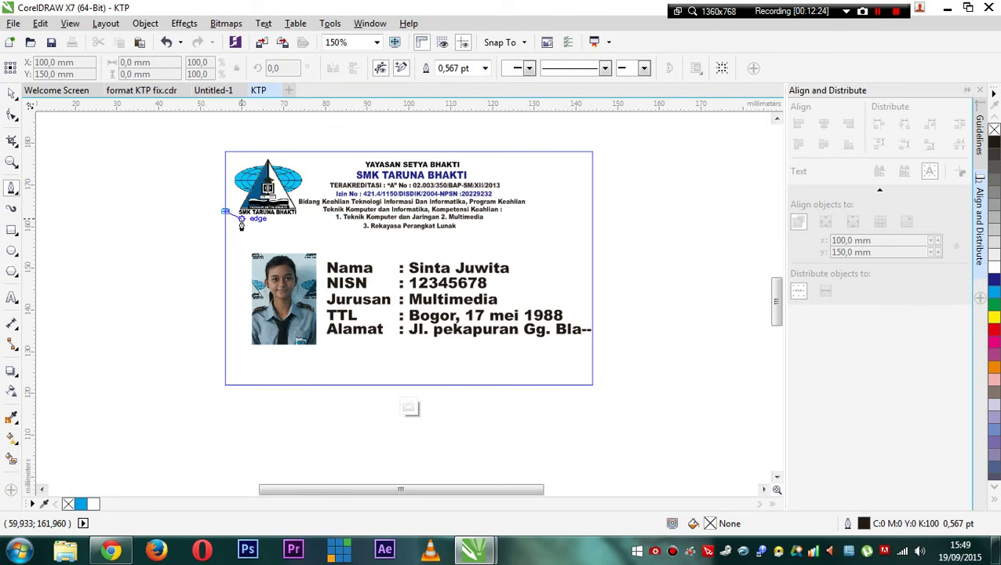
pyautogui.click(13, 94)
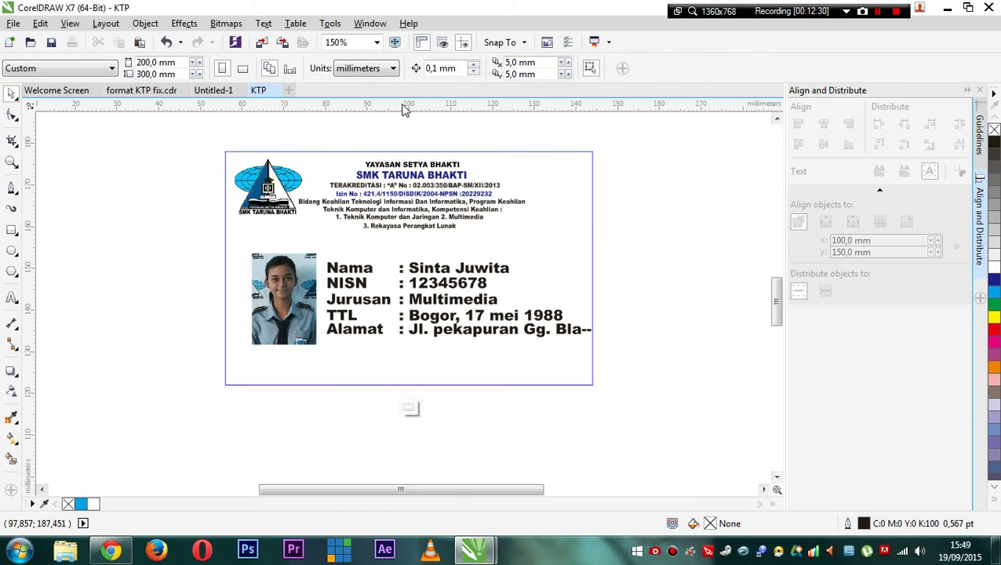
# - Drag a horizontal guideline to the card's vertical middle and reopen its PowerClip contents
pyautogui.click(409, 407)
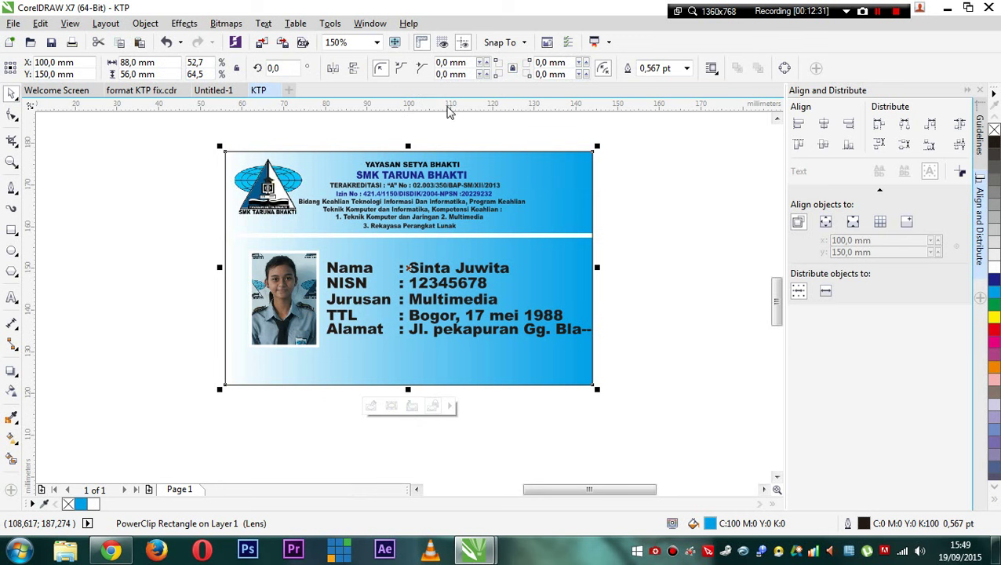
pyautogui.moveTo(407, 108); pyautogui.dragTo(402, 268)
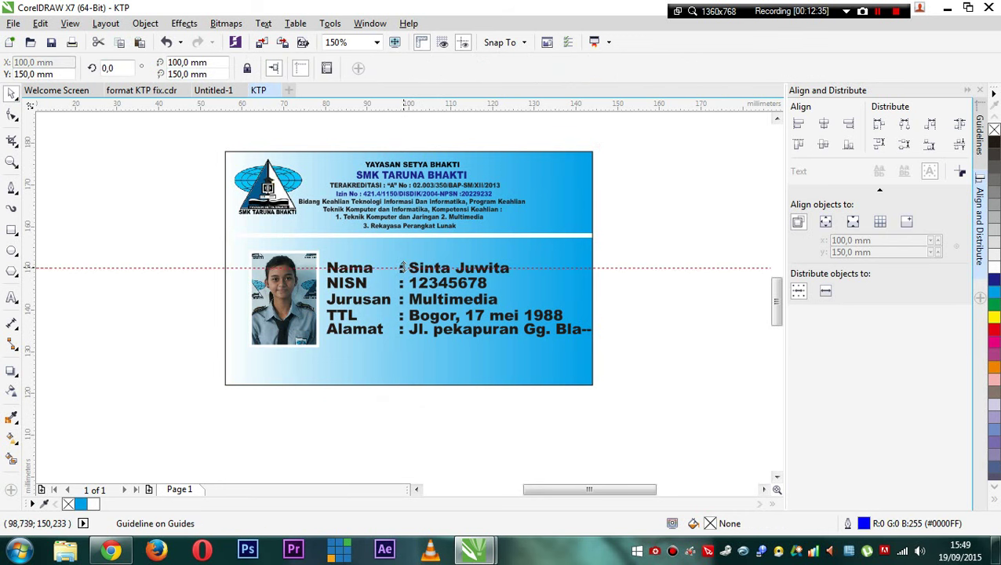
pyautogui.click(426, 204)
pyautogui.click(369, 407)
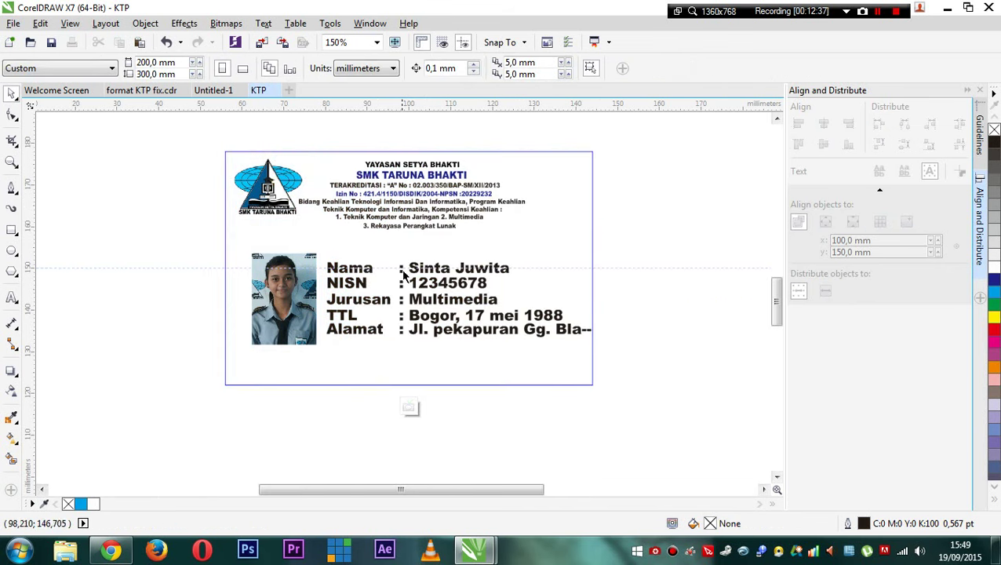
# - Draw two 2-point lines between the card's upper-left edge and right edge, one meeting the right edge's midpoint
pyautogui.click(11, 186)
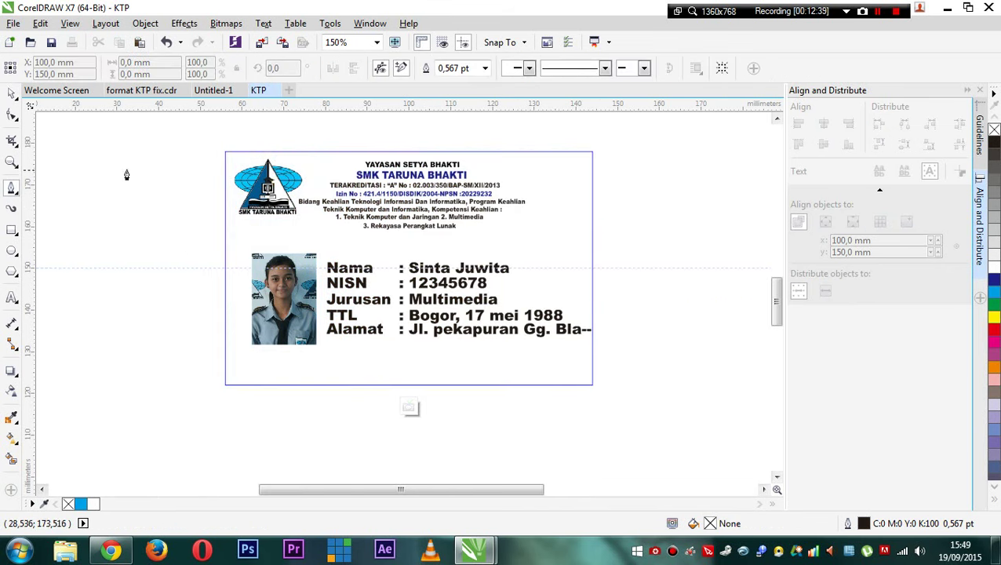
pyautogui.click(225, 169)
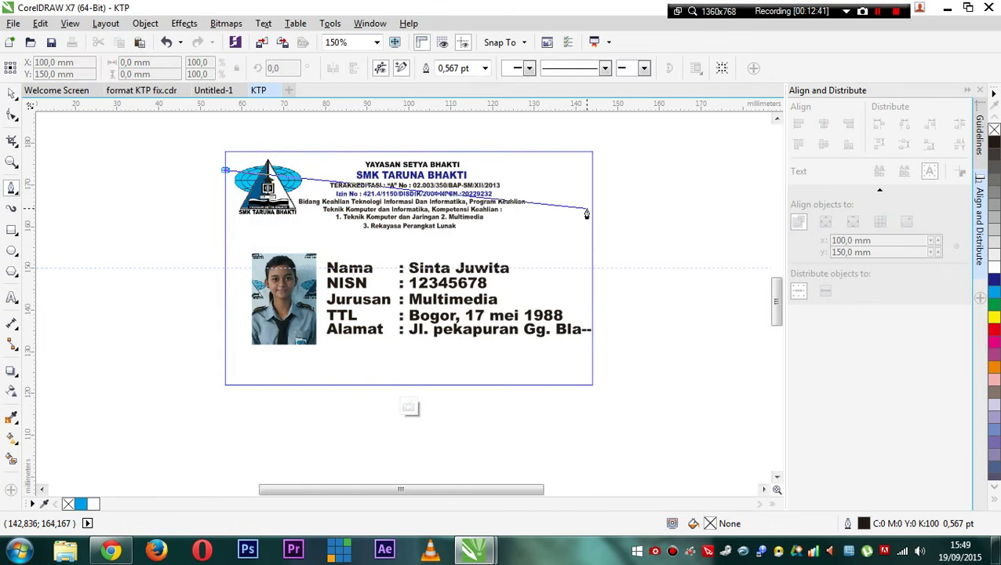
pyautogui.click(590, 235)
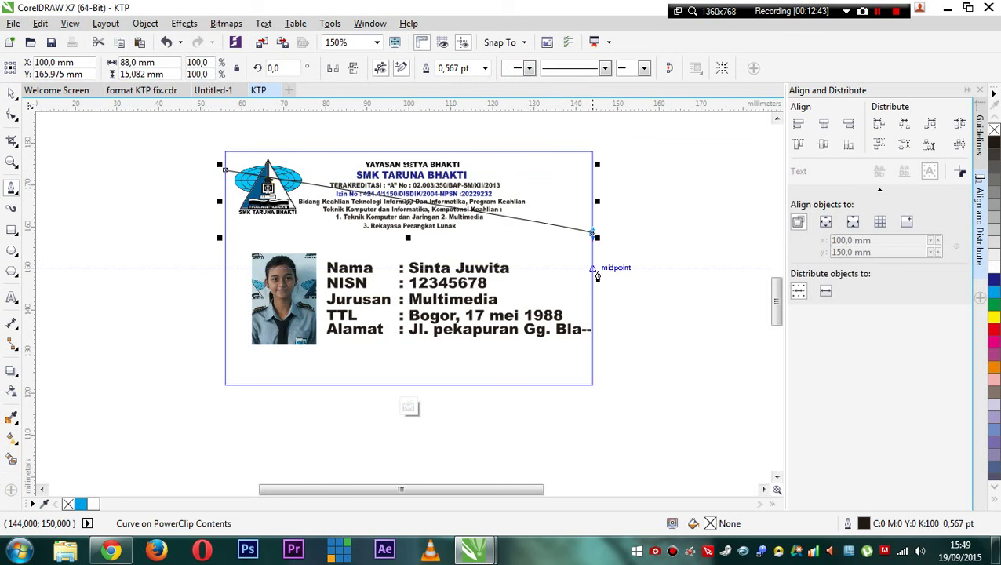
pyautogui.click(592, 271)
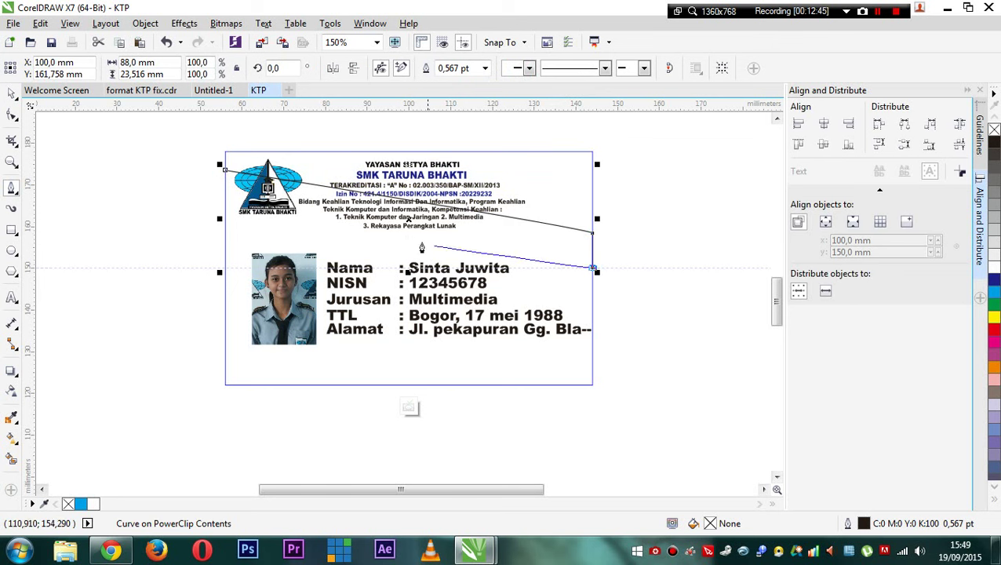
pyautogui.click(224, 171)
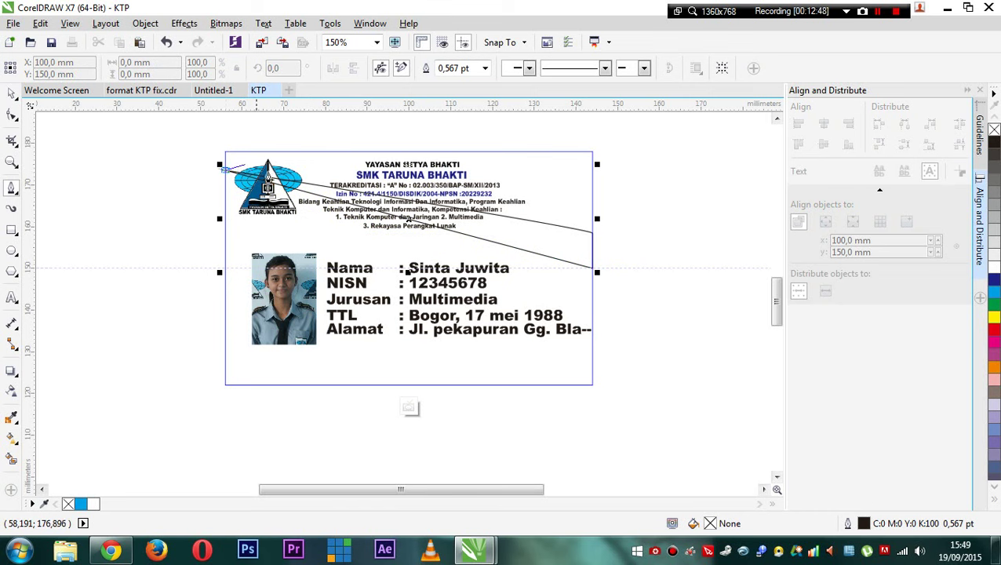
pyautogui.click(12, 115)
pyautogui.scroll(3, 338, 184)
# - Start bending the line into a curve and straighten the segment at its right end
pyautogui.click(337, 184)
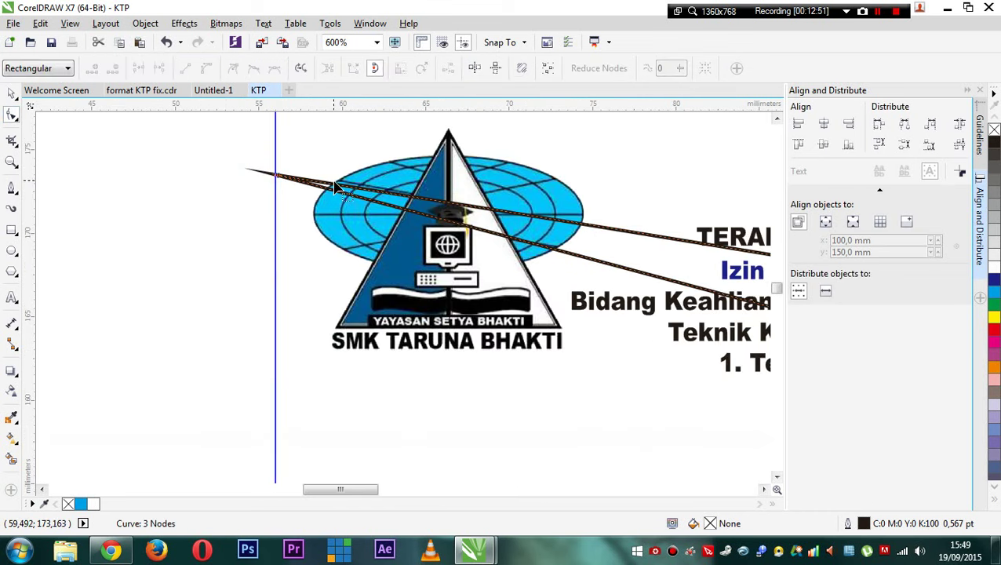
pyautogui.scroll(-2, 270, 179)
pyautogui.scroll(-1, 438, 185)
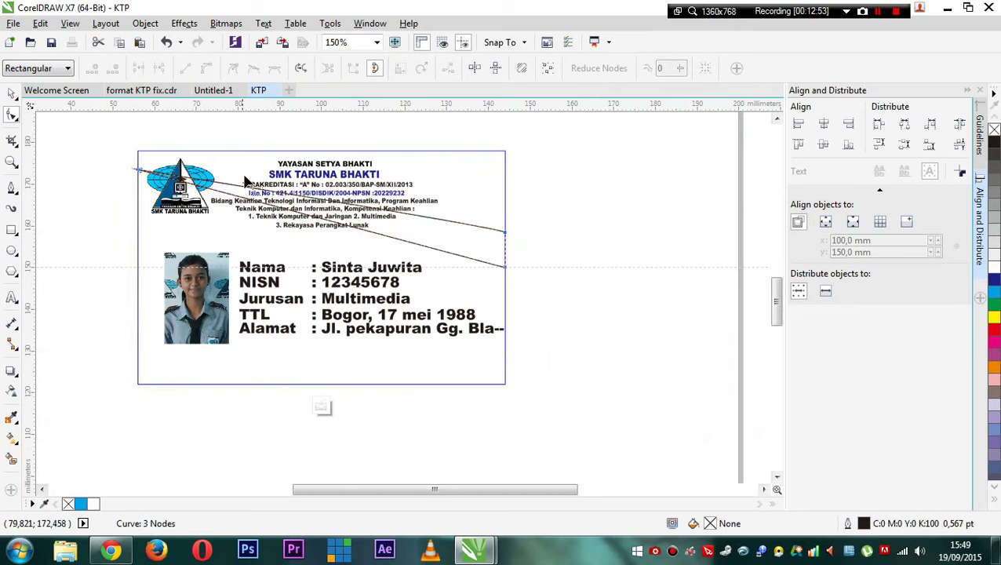
pyautogui.rightClick(442, 222)
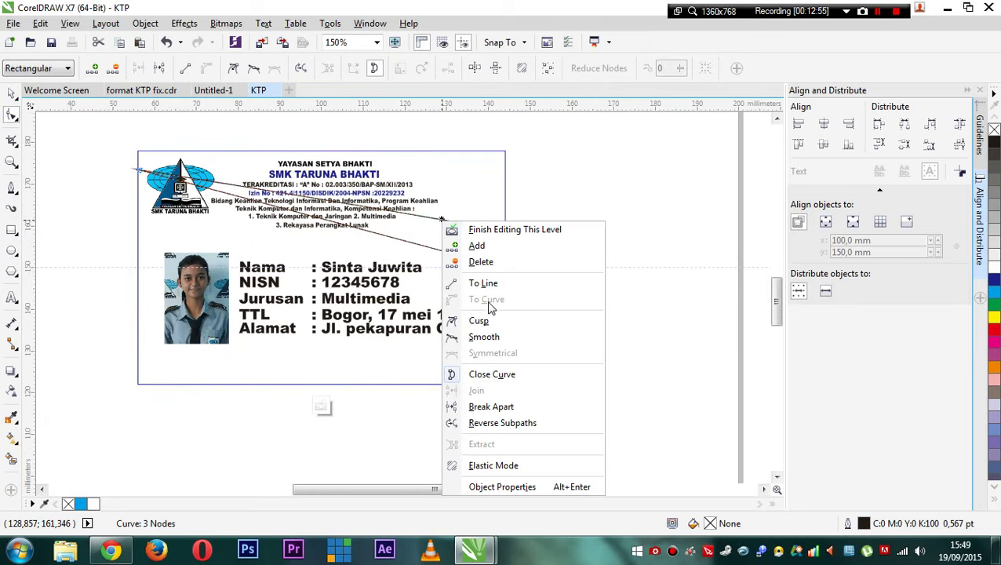
pyautogui.click(355, 208)
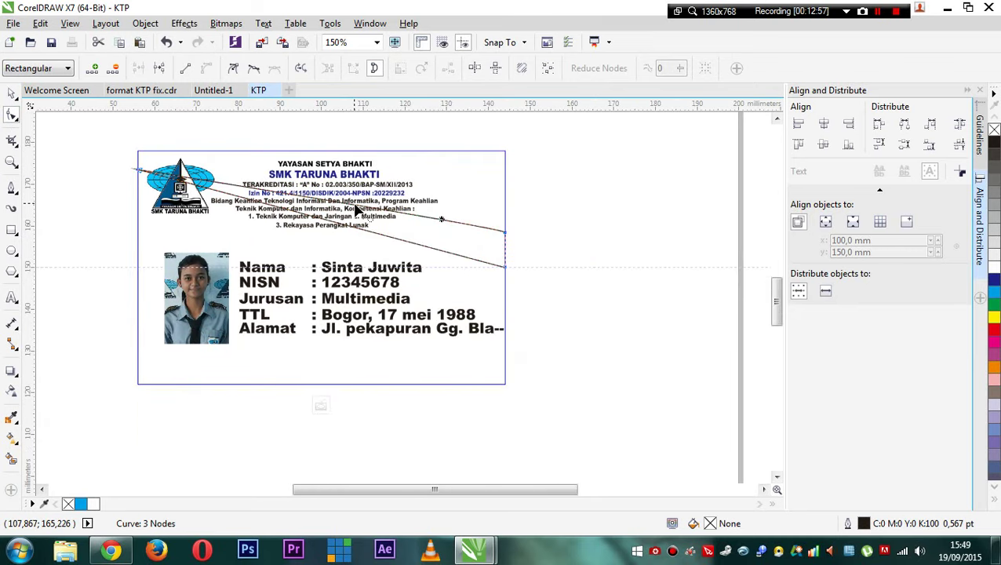
pyautogui.moveTo(351, 206)
pyautogui.mouseDown()
pyautogui.moveTo(353, 192)
pyautogui.moveTo(346, 201)
pyautogui.mouseUp()
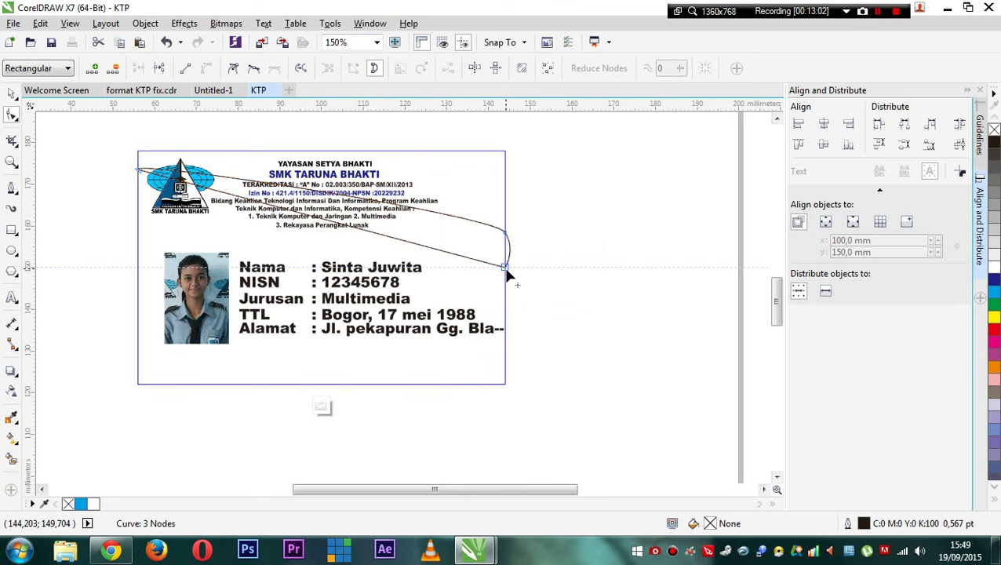
pyautogui.rightClick(510, 259)
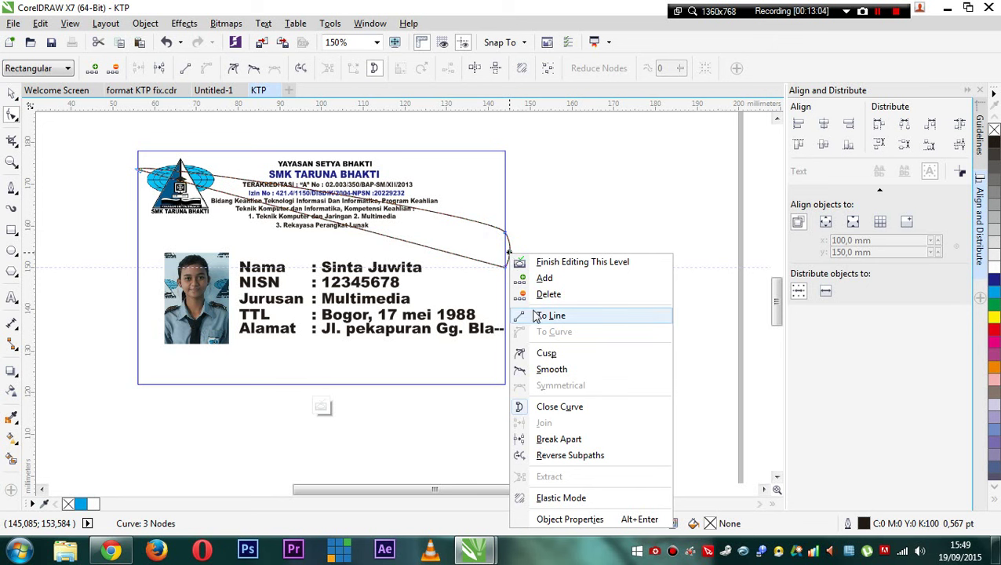
pyautogui.click(543, 316)
# - Convert the middle segment to a curve and bend it into an arc
pyautogui.click(506, 233)
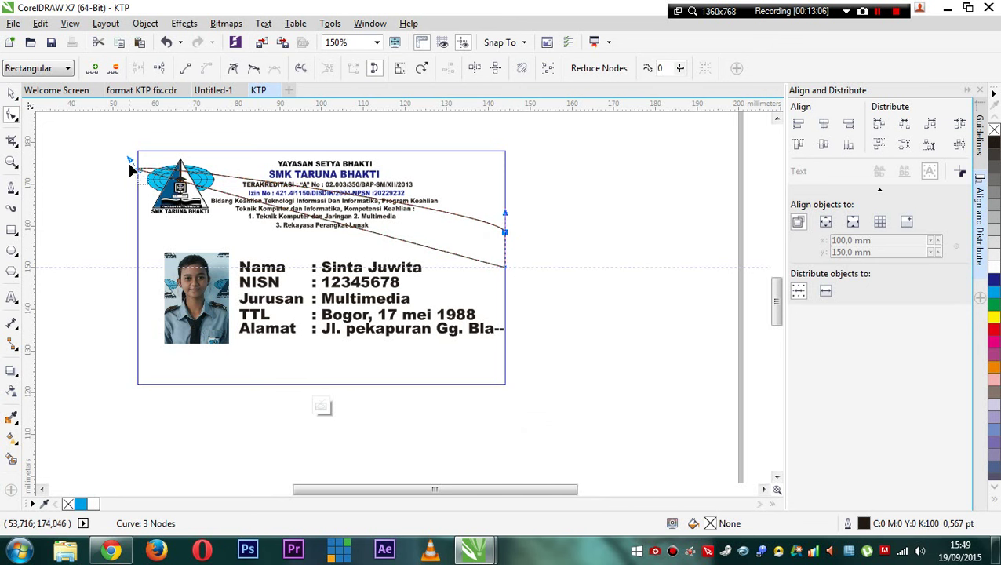
pyautogui.rightClick(135, 166)
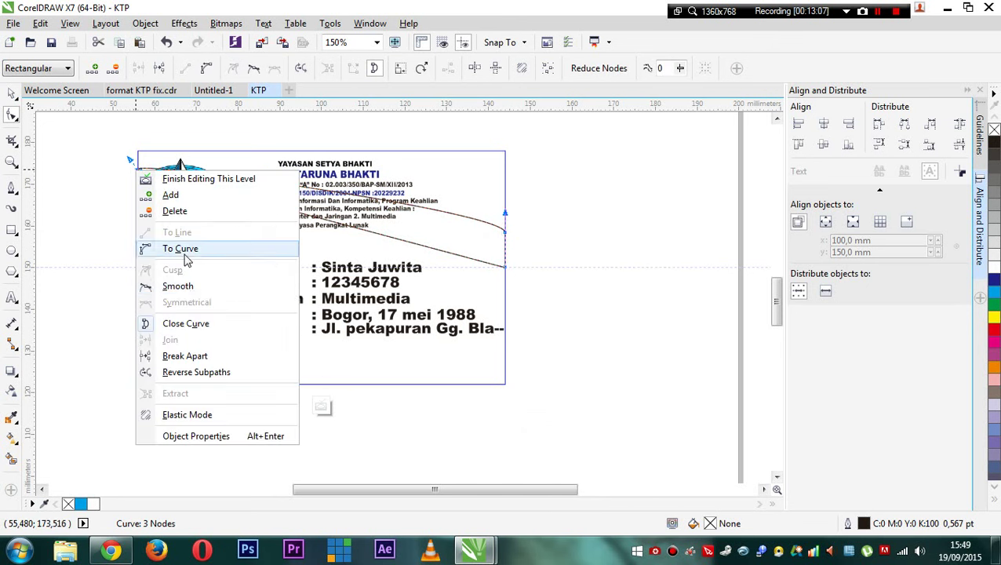
pyautogui.click(69, 202)
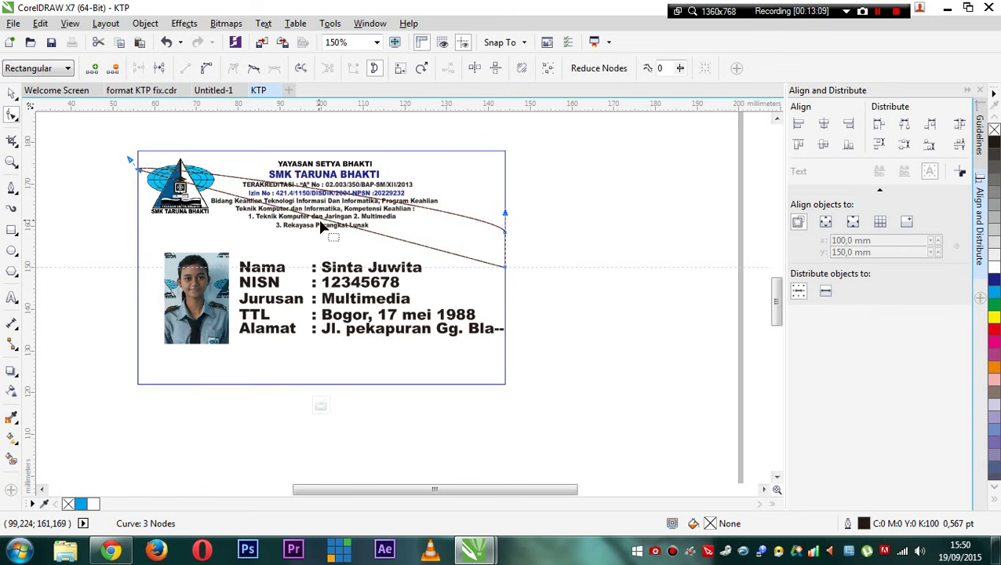
pyautogui.rightClick(322, 221)
pyautogui.click(368, 299)
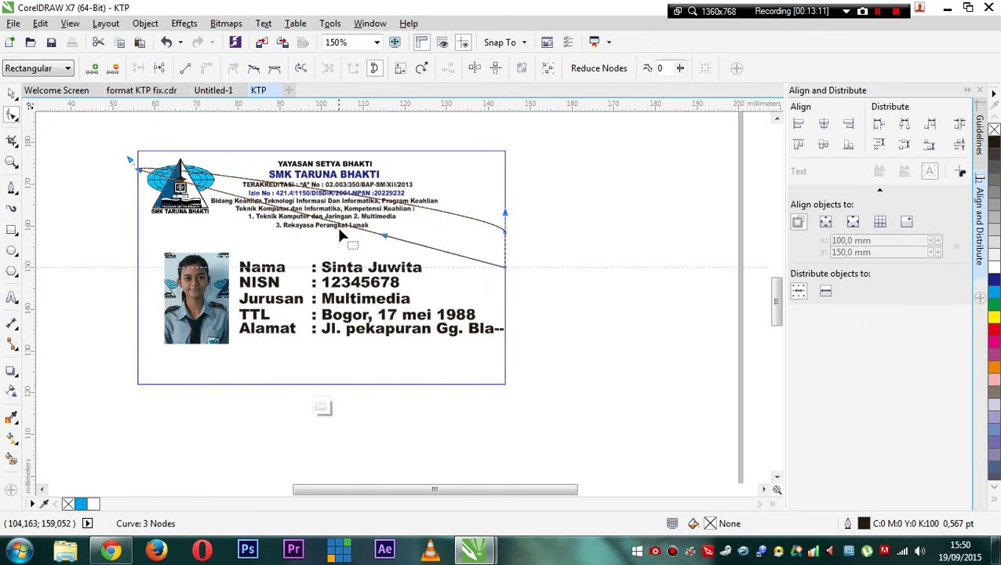
pyautogui.moveTo(342, 232); pyautogui.dragTo(370, 218)
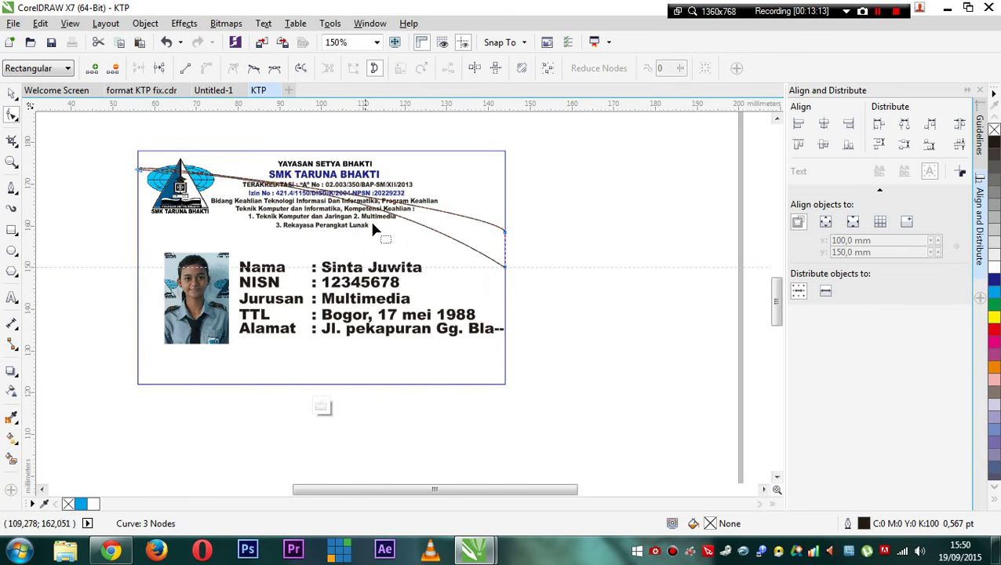
# - Adjust the right-edge node's handle and reshape the segment into a smoother arc
pyautogui.scroll(2, 369, 218)
pyautogui.scroll(-2, 363, 214)
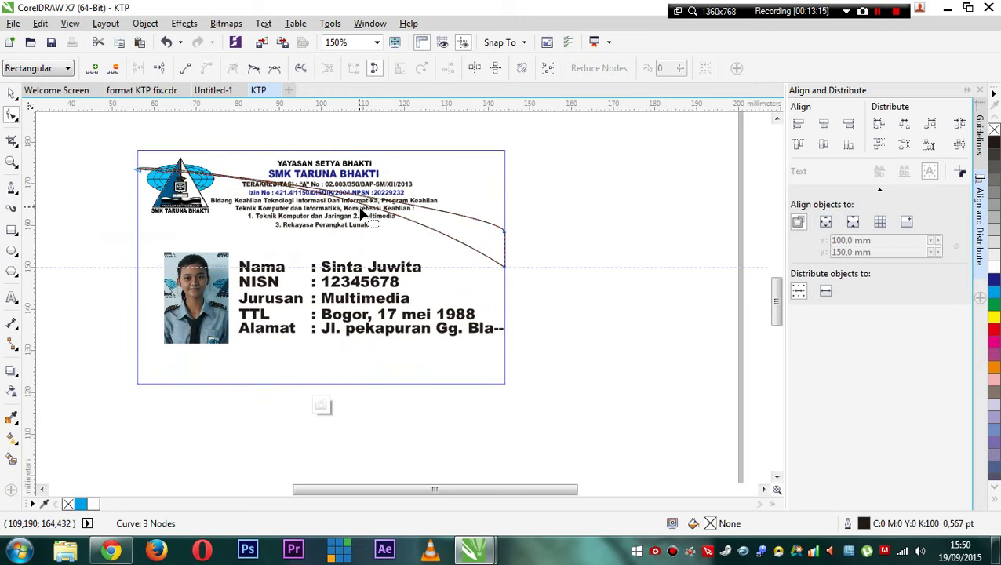
pyautogui.click(505, 230)
pyautogui.moveTo(506, 215)
pyautogui.mouseDown()
pyautogui.moveTo(449, 167)
pyautogui.moveTo(490, 220)
pyautogui.mouseUp()
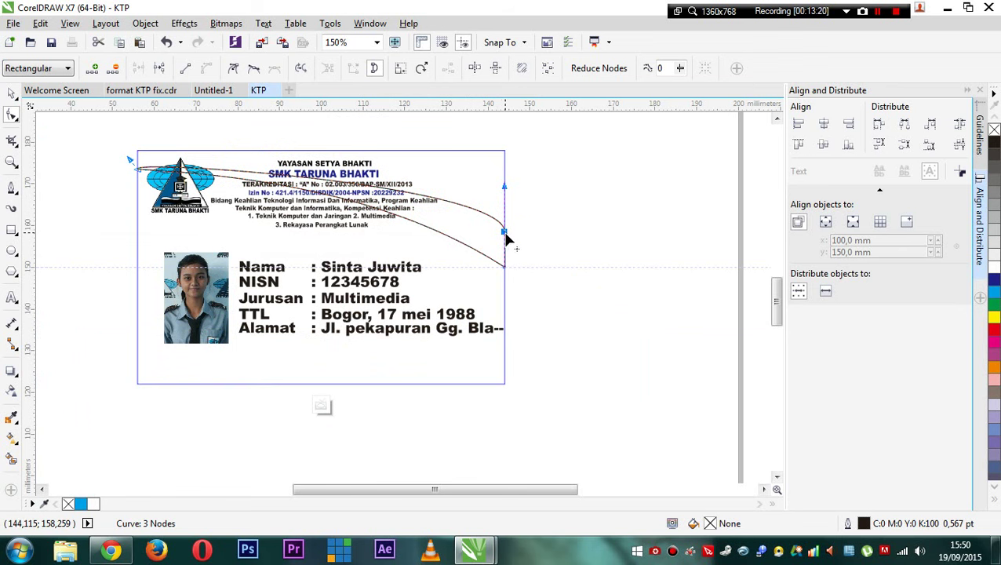
pyautogui.rightClick(506, 235)
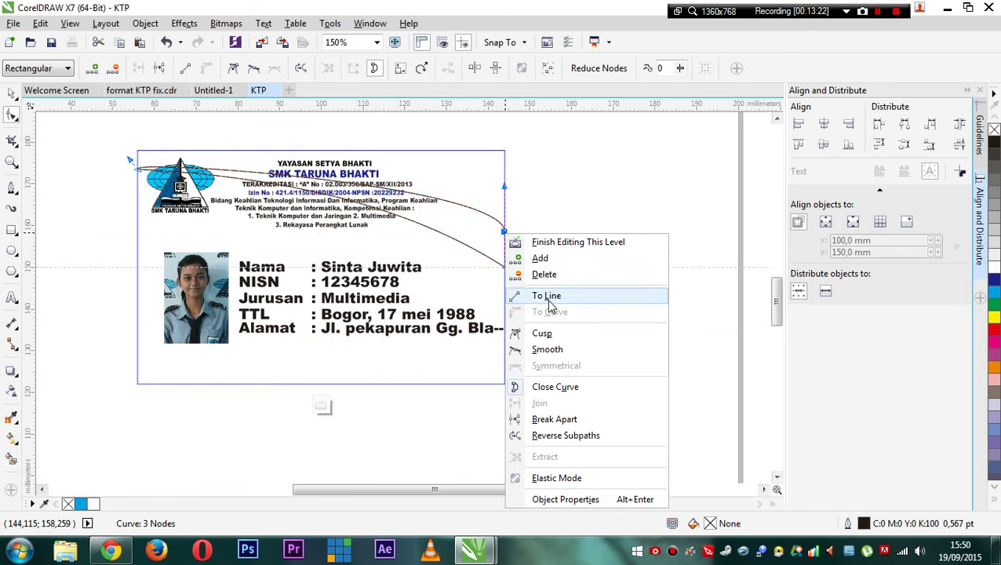
pyautogui.click(549, 296)
pyautogui.rightClick(506, 234)
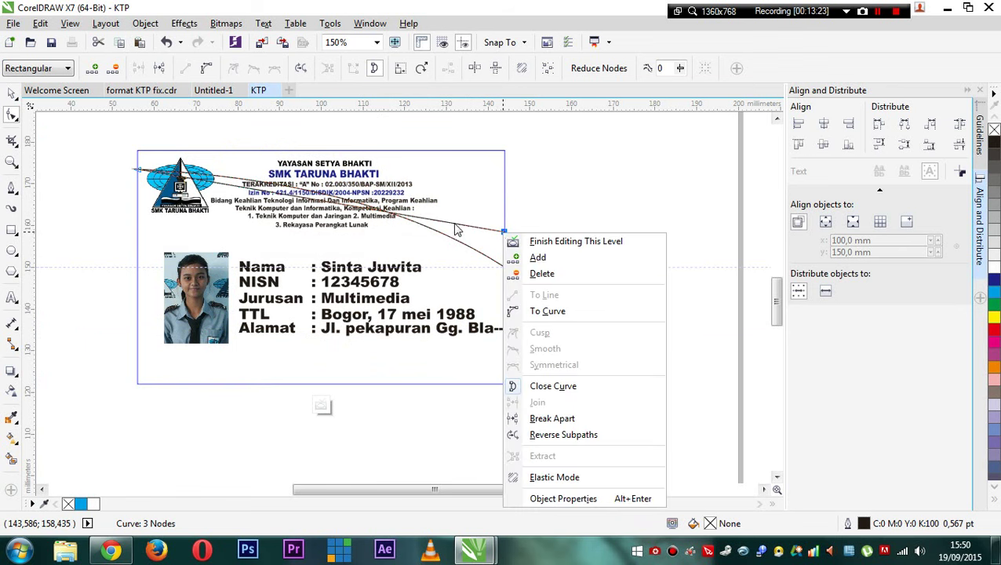
pyautogui.click(457, 225)
pyautogui.rightClick(454, 224)
pyautogui.click(499, 302)
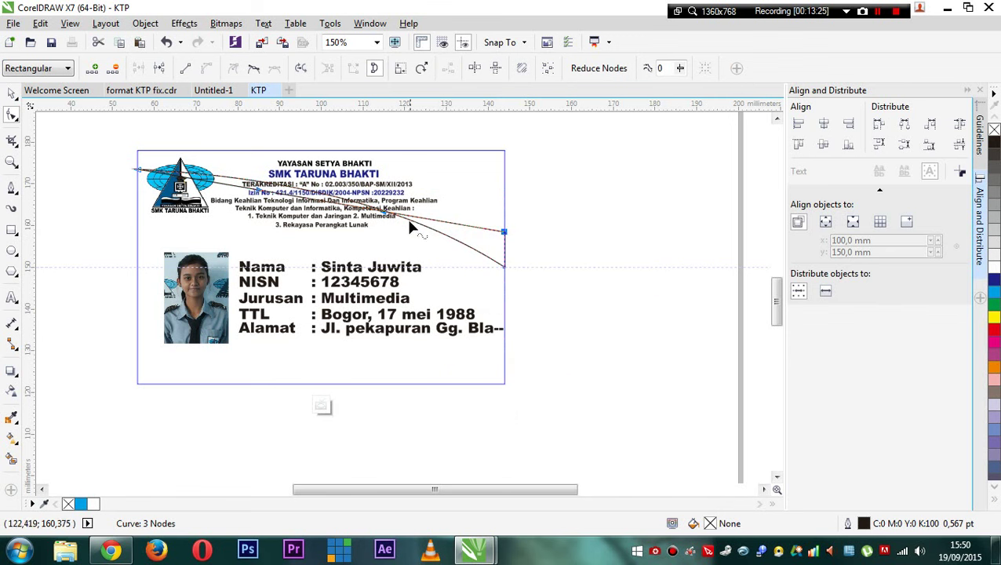
pyautogui.moveTo(358, 212); pyautogui.dragTo(384, 188)
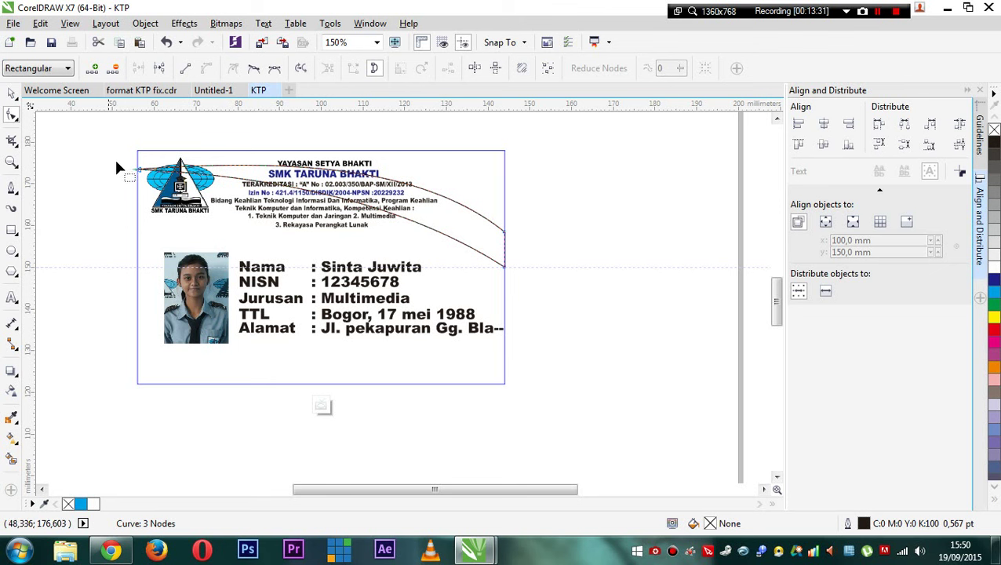
# - Move the left end node lower on the card edge and lift the arc toward the top
pyautogui.click(138, 170)
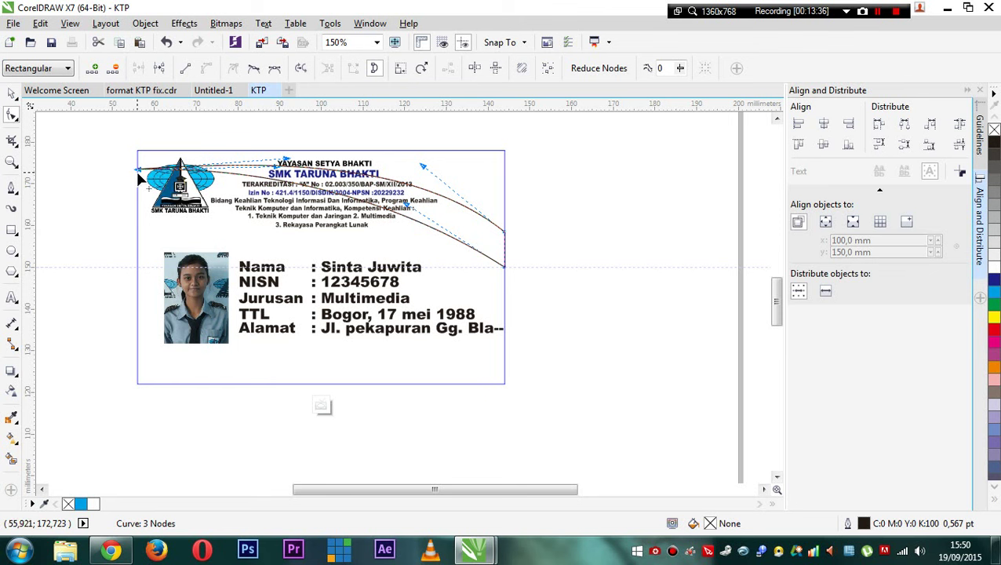
pyautogui.moveTo(124, 161); pyautogui.dragTo(137, 206)
pyautogui.moveTo(287, 203); pyautogui.dragTo(271, 186)
pyautogui.click(12, 93)
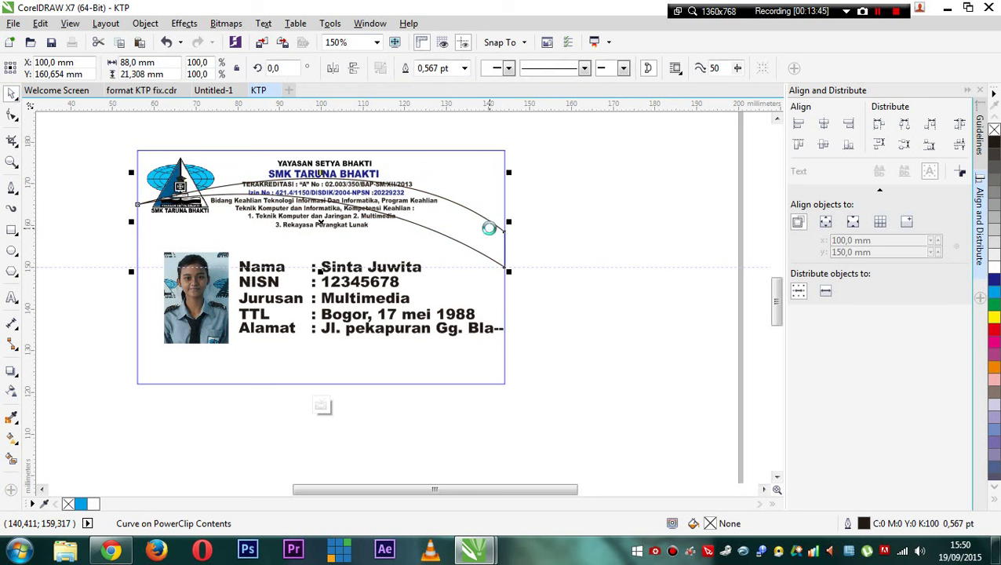
# - Duplicate the swoosh, mirror the copy vertically, and move it down to the card's lower half
pyautogui.hotkey('ctrl', 'c')
pyautogui.hotkey('ctrl', 'v')
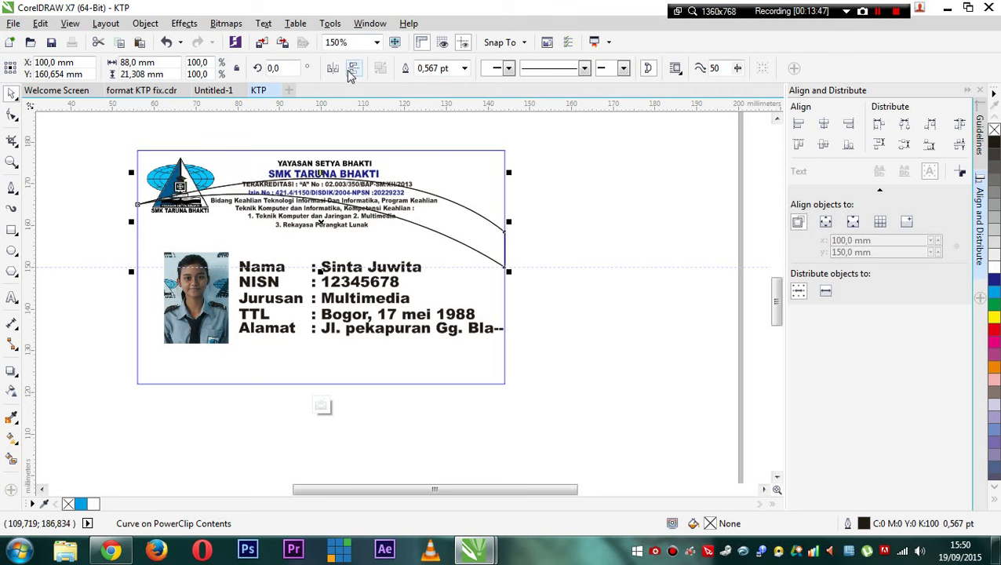
pyautogui.click(353, 69)
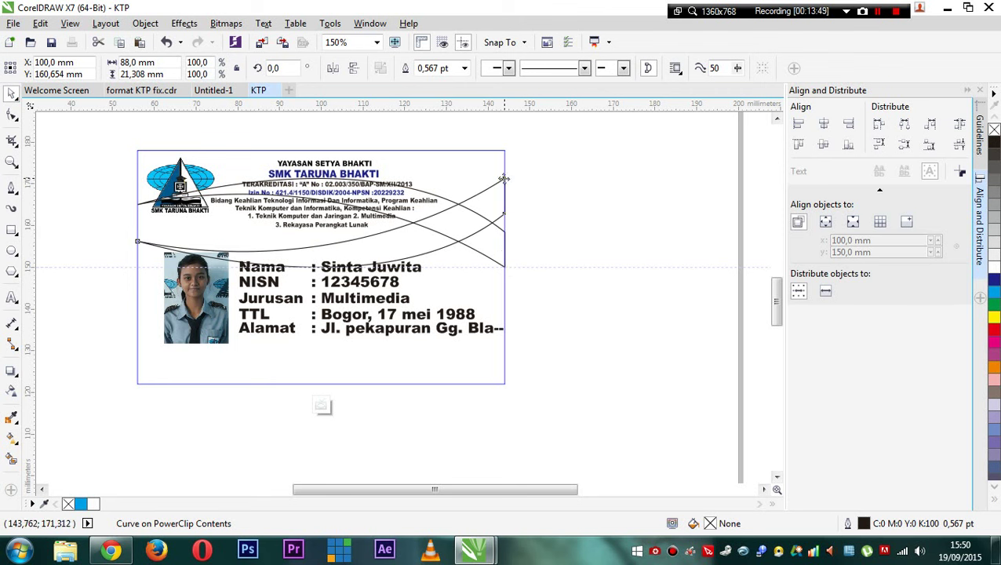
pyautogui.moveTo(504, 178); pyautogui.dragTo(506, 268)
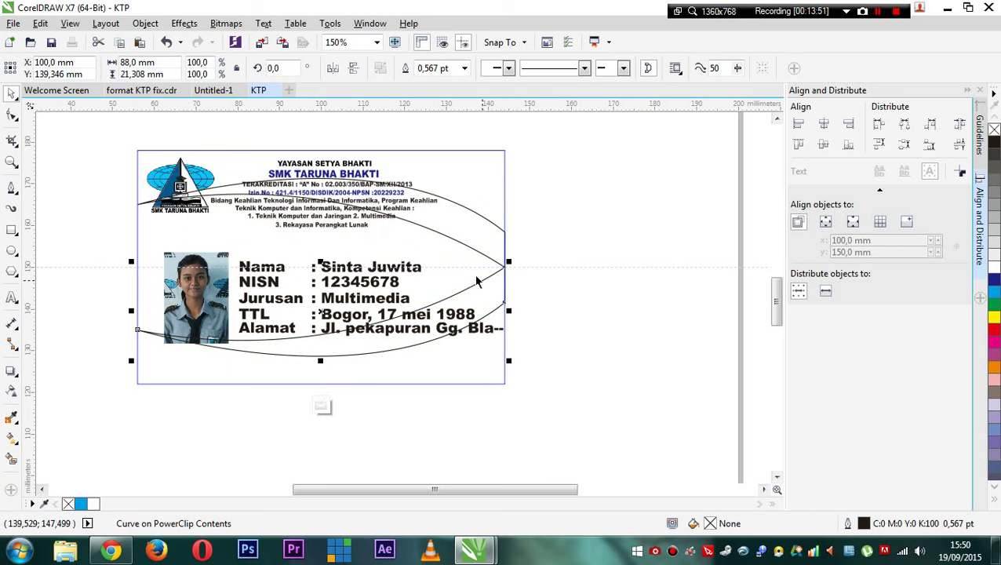
pyautogui.scroll(1, 476, 282)
pyautogui.scroll(-1, 490, 273)
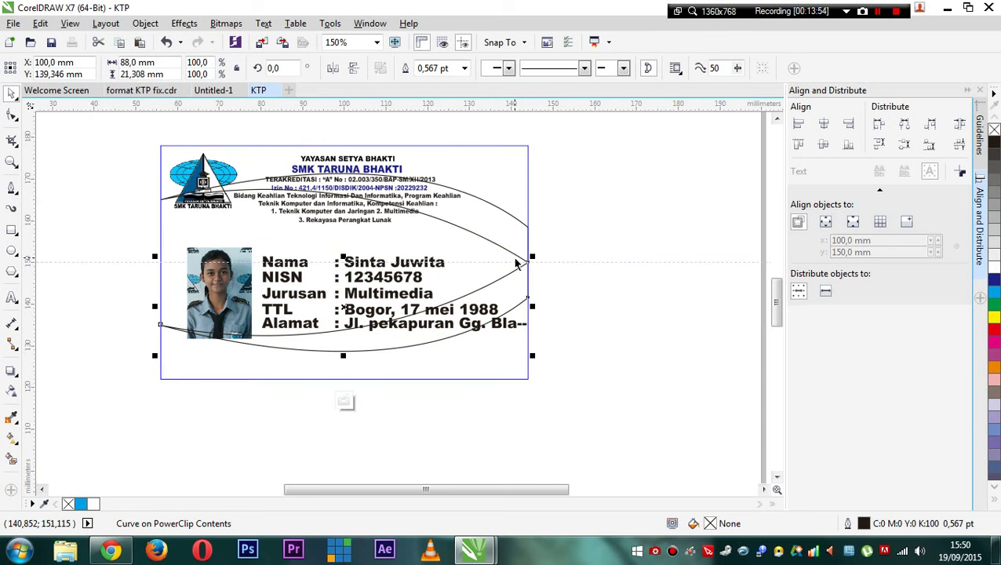
pyautogui.click(604, 173)
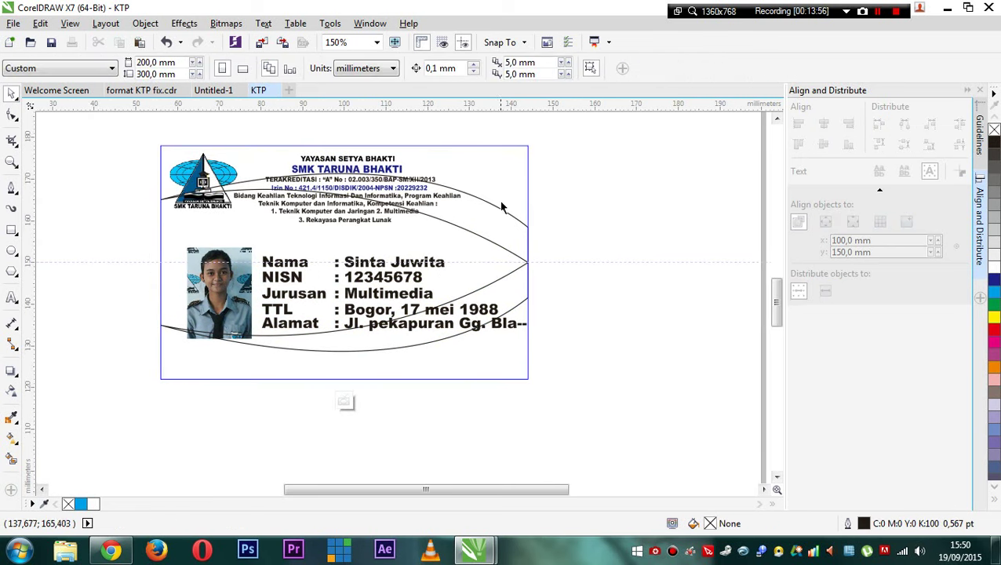
pyautogui.click(498, 212)
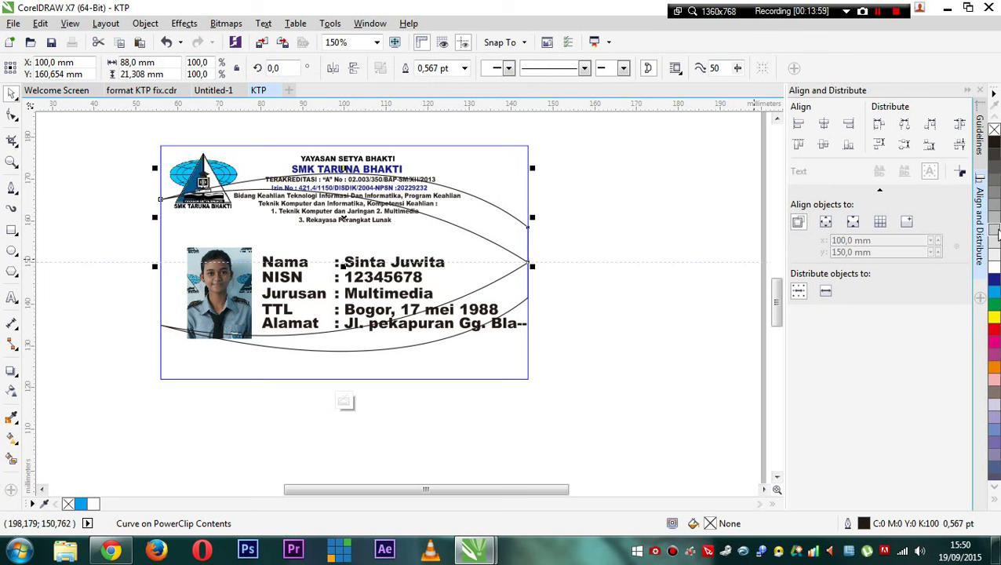
# - Fill both swooshes orange and remove their black outlines
pyautogui.click(994, 366)
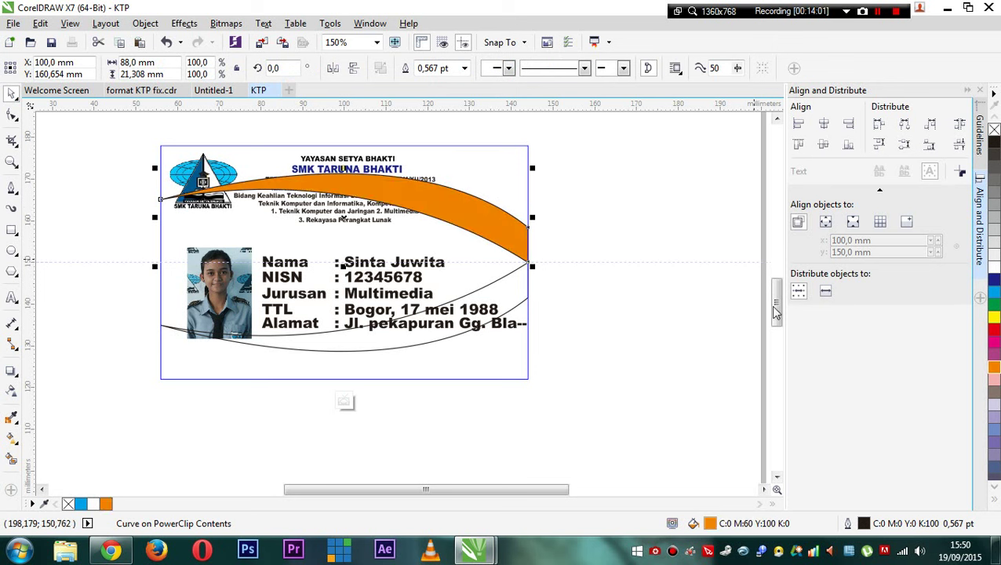
pyautogui.click(514, 300)
pyautogui.click(992, 368)
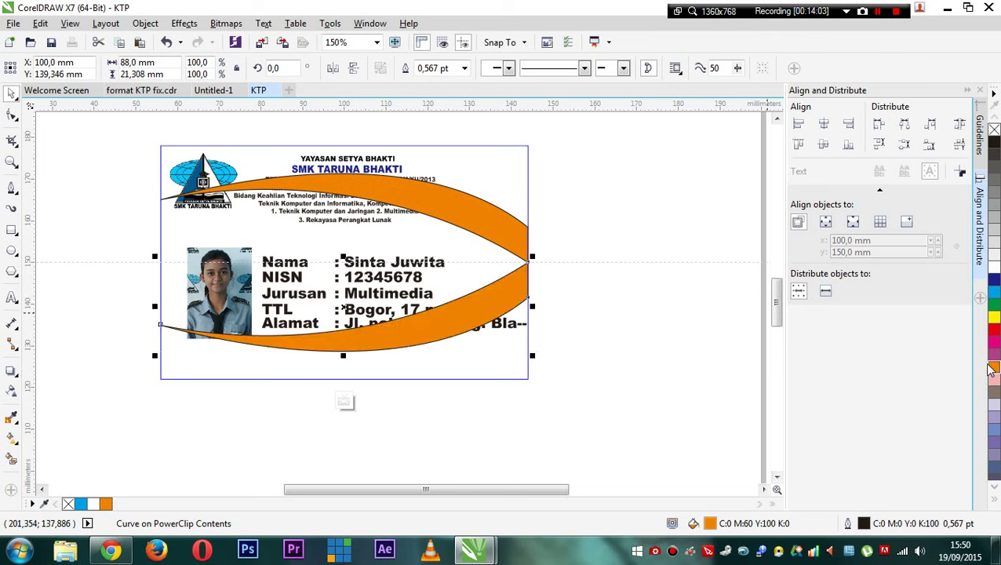
pyautogui.click(495, 235)
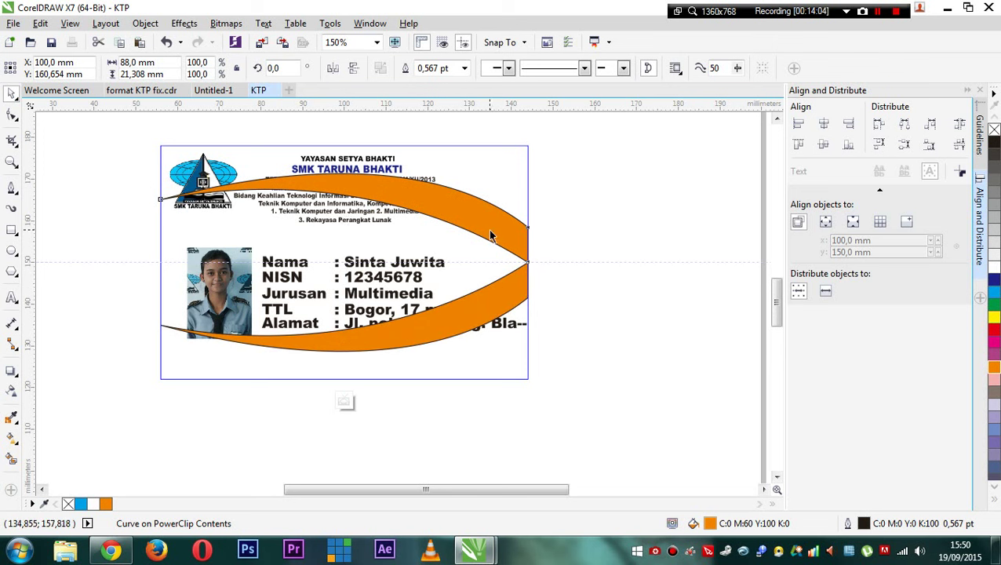
pyautogui.rightClick(994, 129)
pyautogui.click(518, 300)
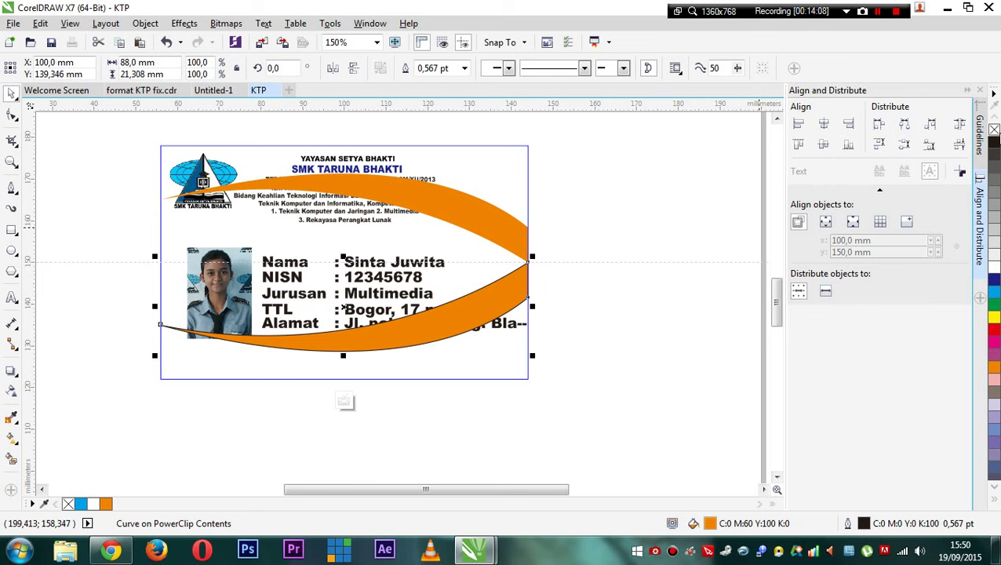
pyautogui.rightClick(995, 130)
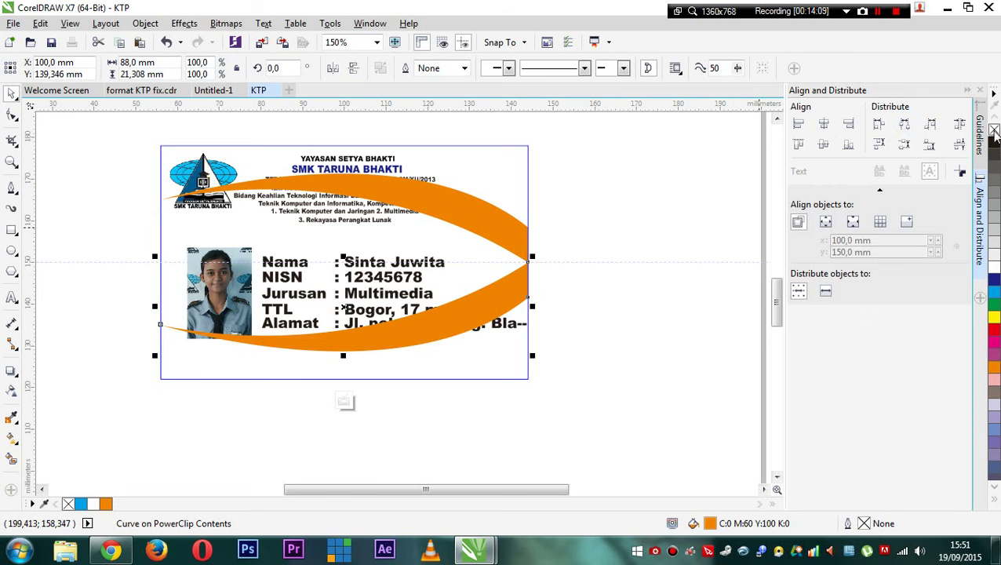
# - Inside the card's PowerClip, send both swooshes behind the header text and photo
pyautogui.click(346, 401)
pyautogui.click(621, 275)
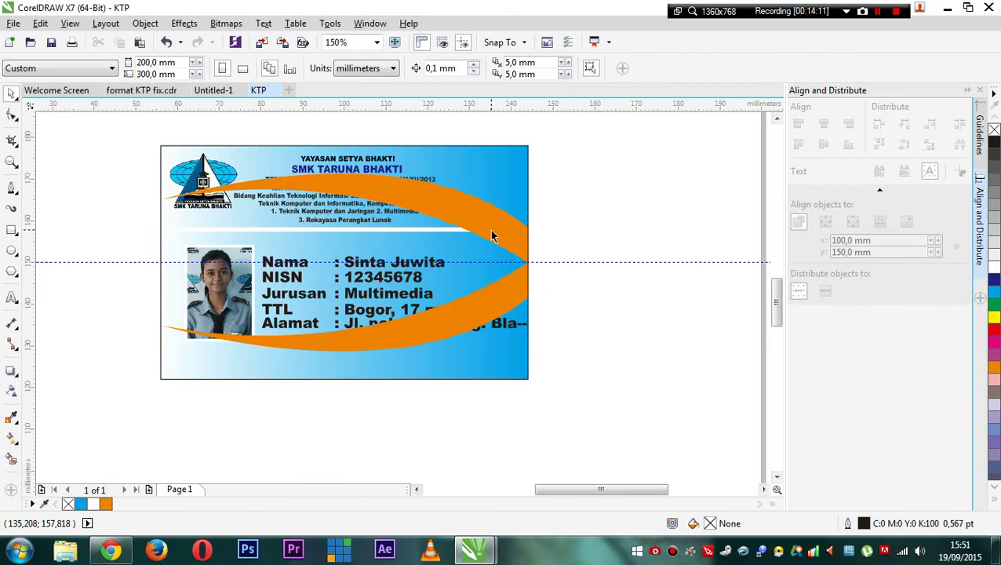
pyautogui.click(404, 336)
pyautogui.click(307, 401)
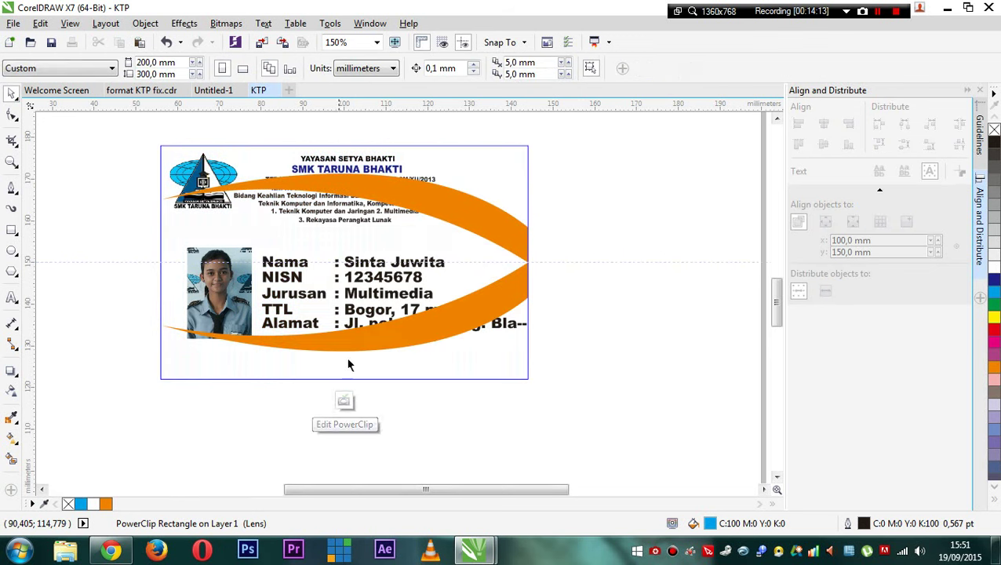
pyautogui.click(462, 222)
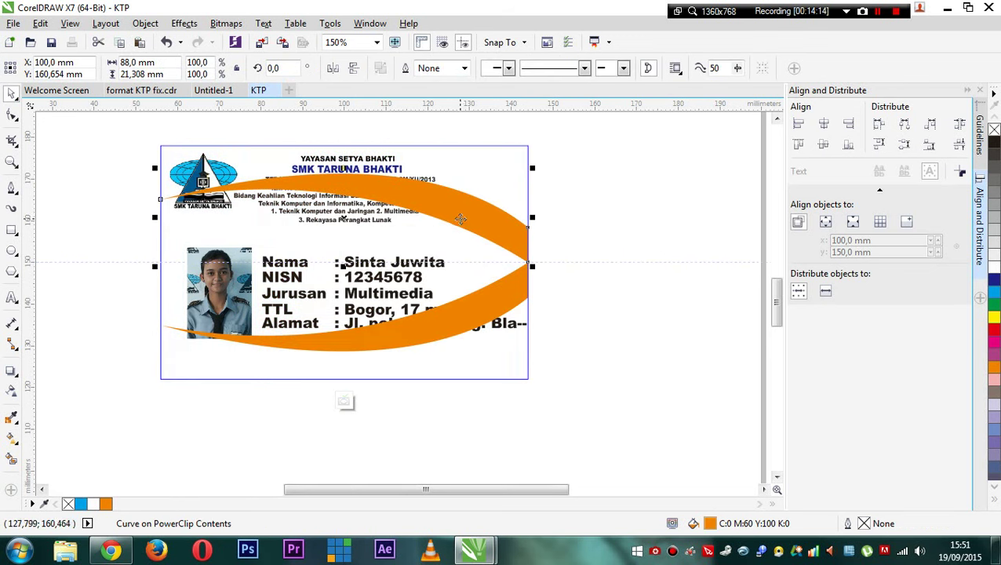
pyautogui.keyDown('shift'); pyautogui.click(496, 302); pyautogui.keyUp('shift')
pyautogui.rightClick(498, 304)
pyautogui.moveTo(596, 387)
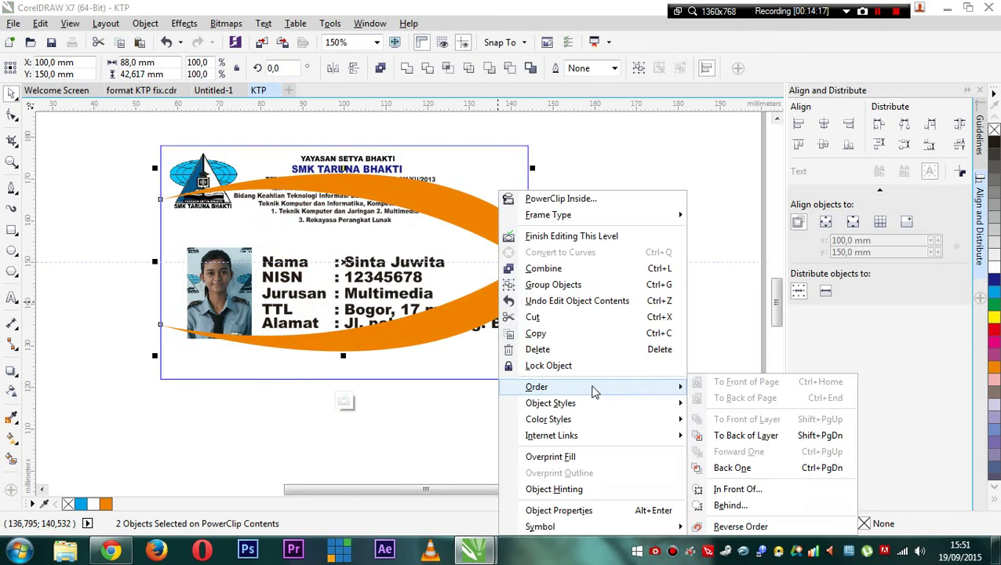
pyautogui.click(745, 435)
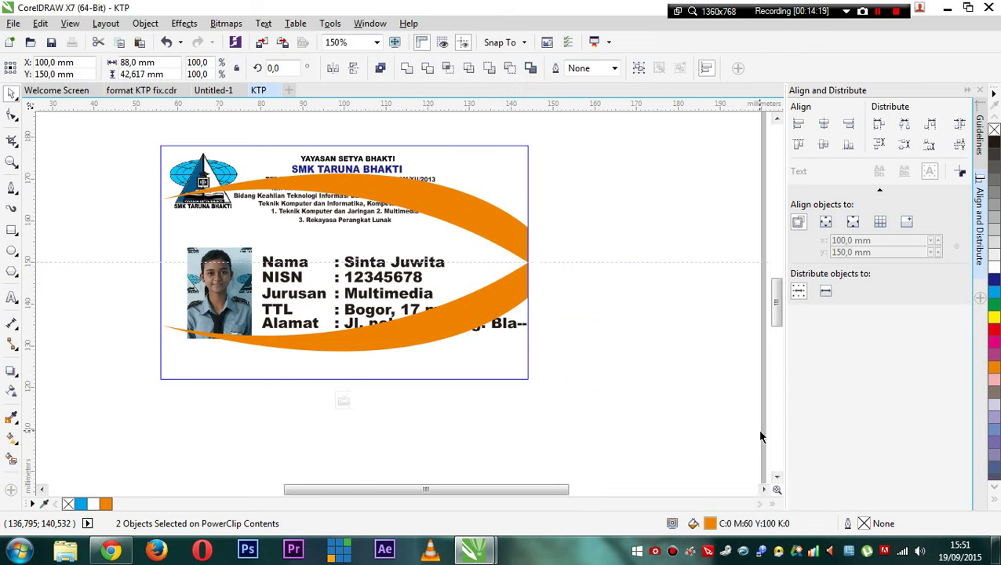
pyautogui.click(345, 401)
# - Preview the card, then reopen its PowerClip contents for editing
pyautogui.click(683, 326)
pyautogui.click(486, 215)
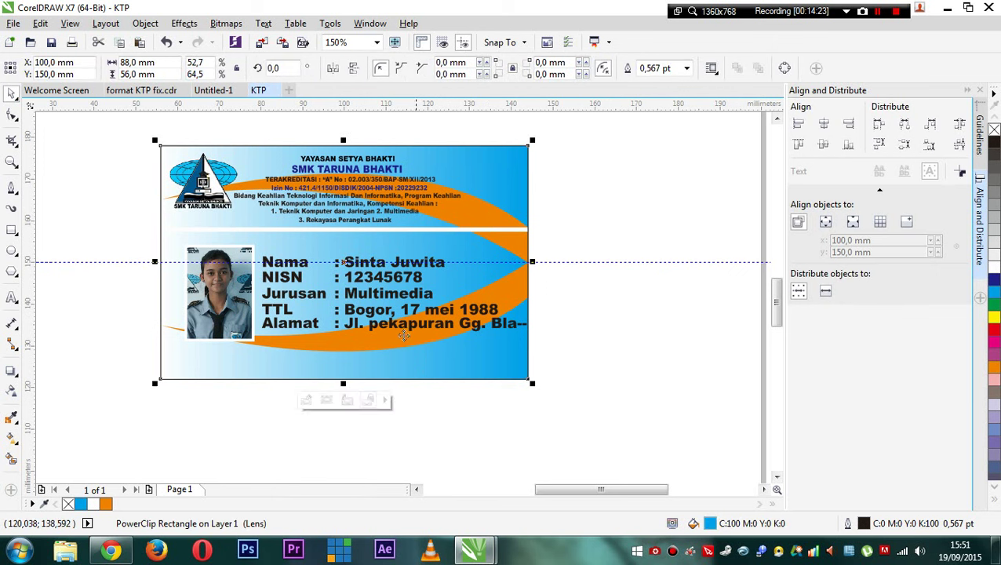
pyautogui.click(306, 401)
# - Fill both swooshes blue and preview the card outside PowerClip editing
pyautogui.click(475, 219)
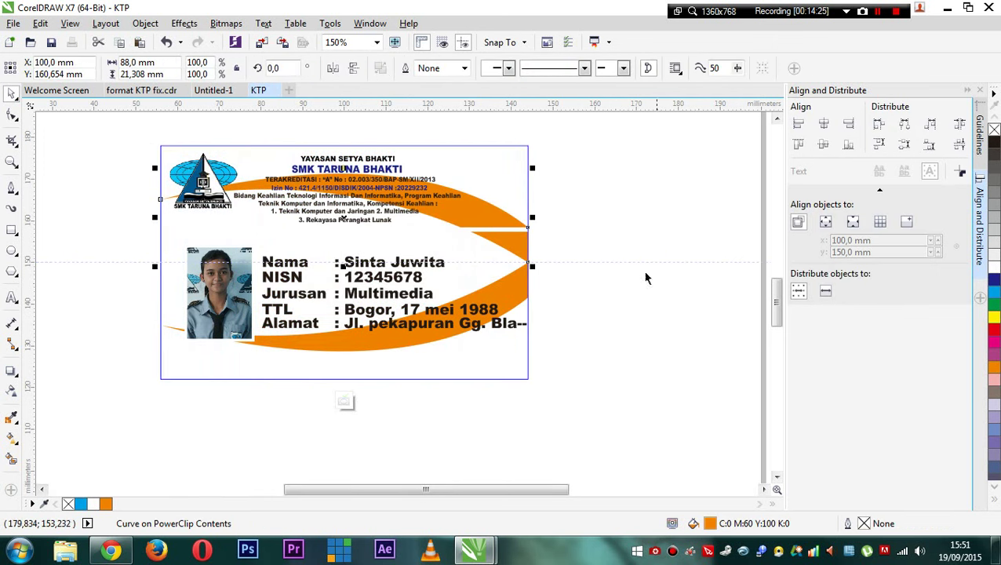
pyautogui.keyDown('shift'); pyautogui.click(510, 295); pyautogui.keyUp('shift')
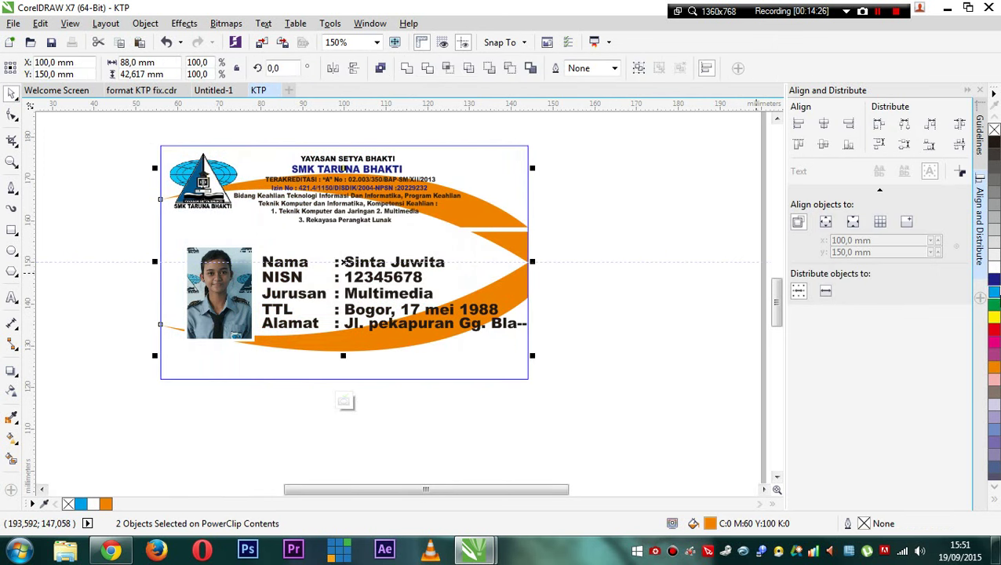
pyautogui.click(994, 284)
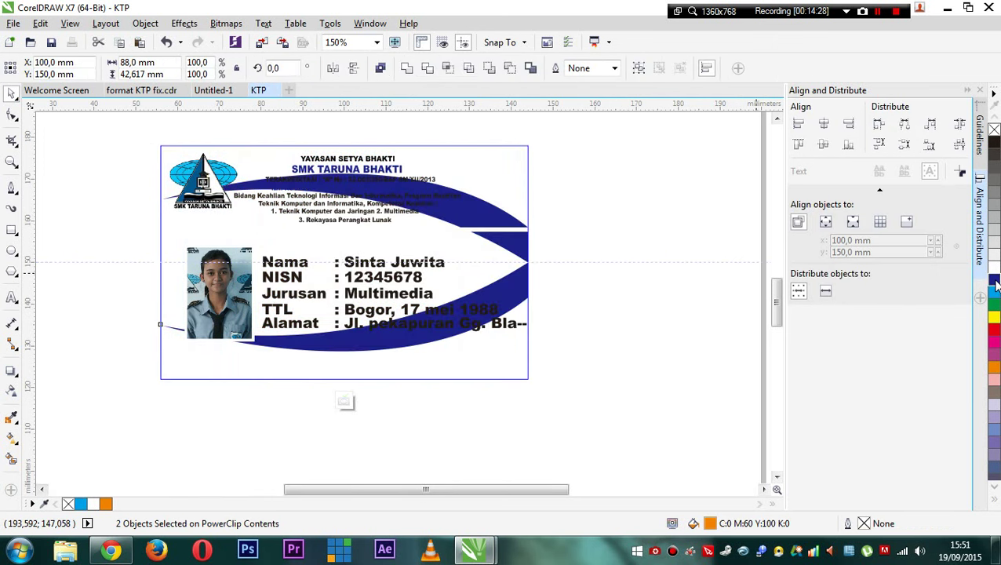
pyautogui.click(344, 401)
pyautogui.click(664, 322)
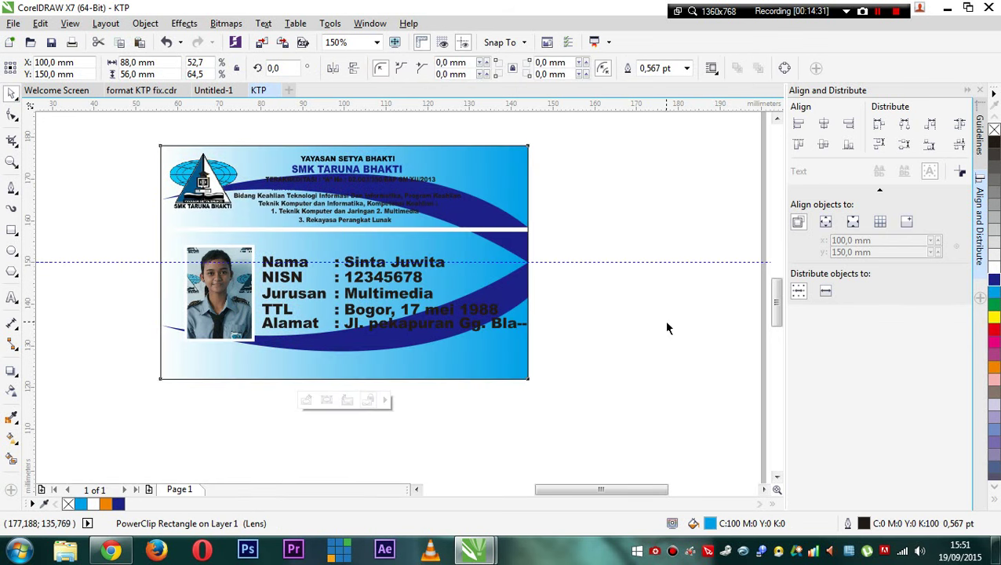
# - Reopen the card's PowerClip and fill both swooshes white instead
pyautogui.click(510, 238)
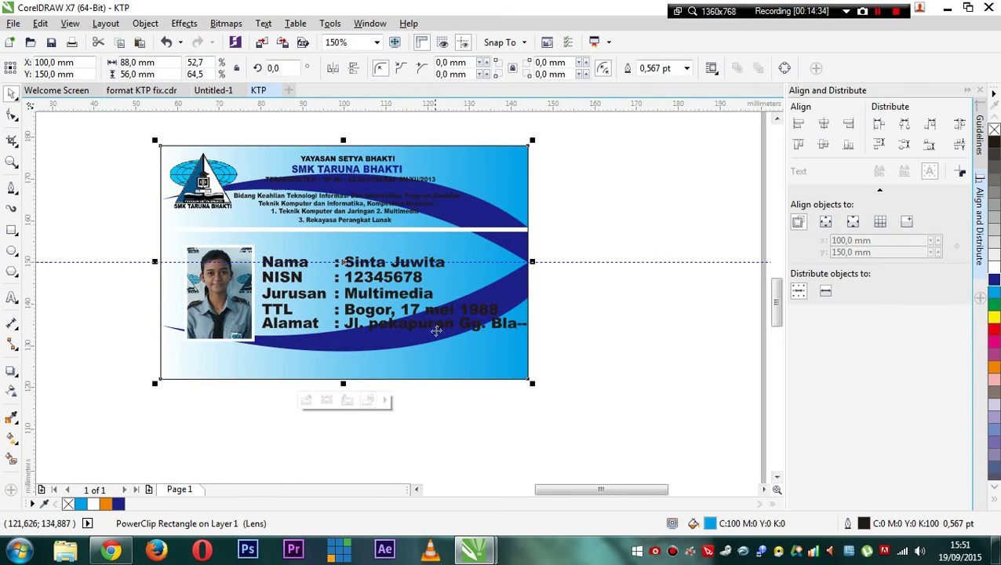
pyautogui.click(306, 401)
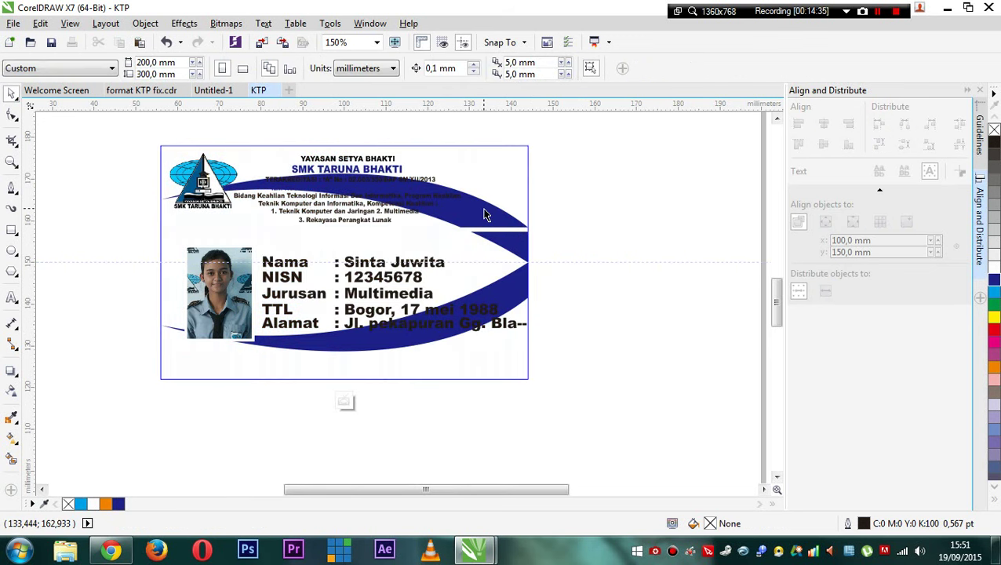
pyautogui.click(503, 295)
pyautogui.keyDown('shift'); pyautogui.click(397, 351); pyautogui.keyUp('shift')
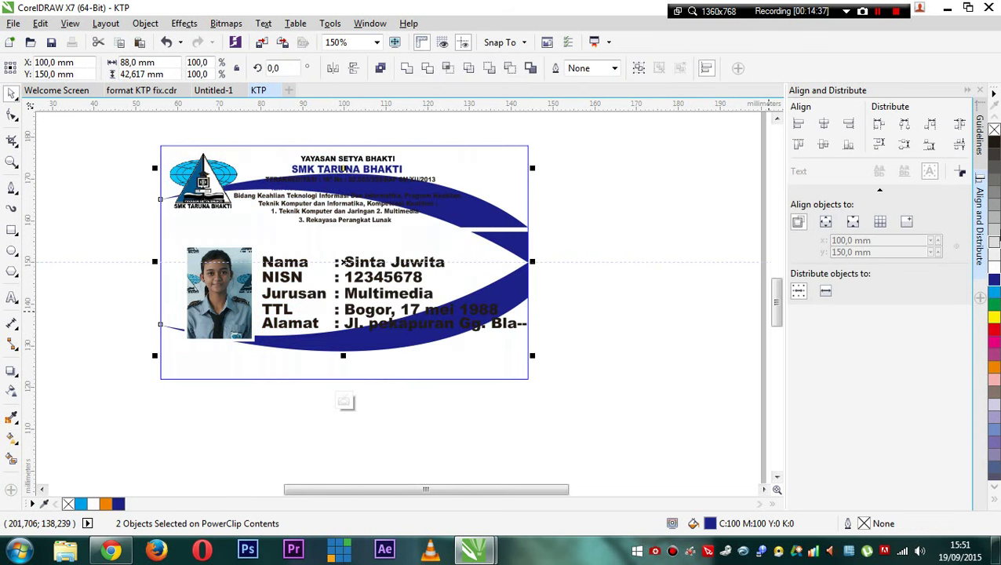
pyautogui.click(993, 269)
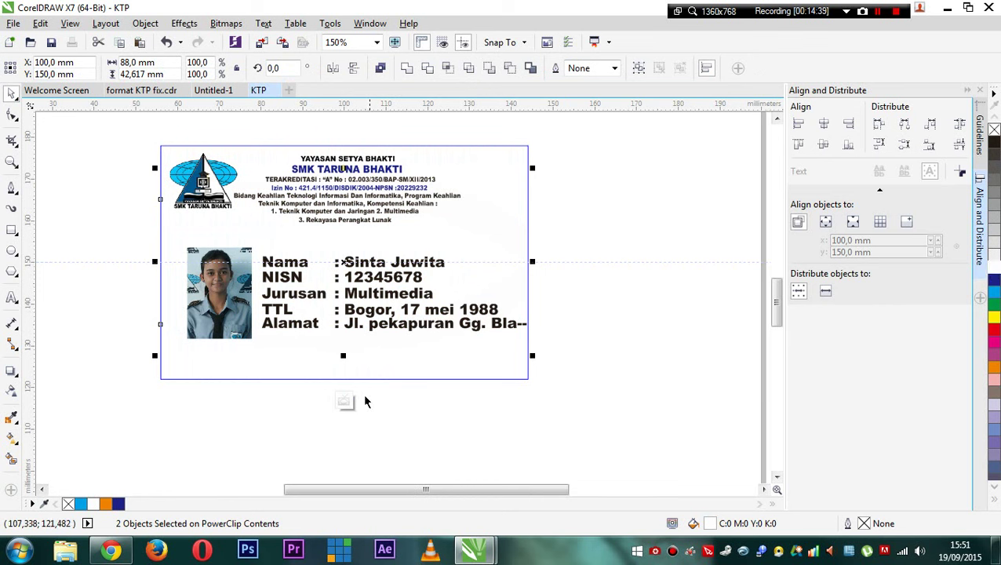
# - Preview the card with white swooshes, then reopen its PowerClip contents
pyautogui.click(345, 401)
pyautogui.click(579, 230)
pyautogui.click(424, 230)
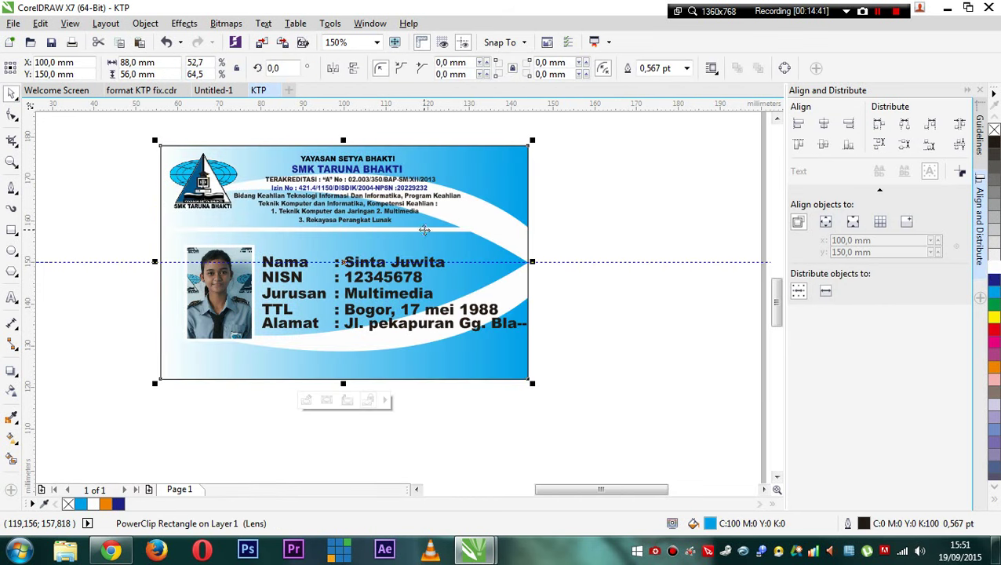
pyautogui.click(308, 400)
# - Fill the thin stripe under the header yellow, check it zoomed, and reopen the PowerClip
pyautogui.click(414, 229)
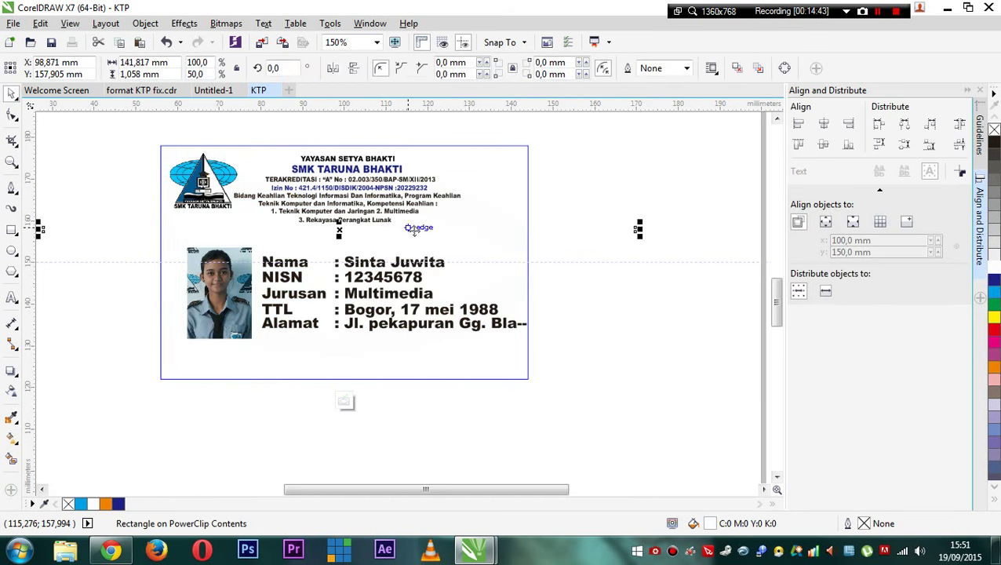
pyautogui.click(995, 315)
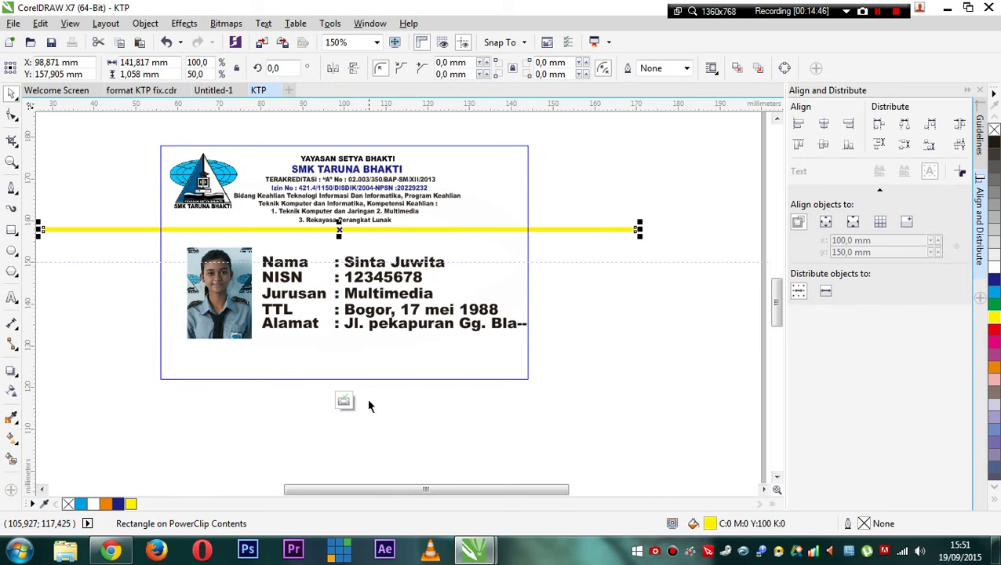
pyautogui.click(346, 401)
pyautogui.click(536, 358)
pyautogui.scroll(-2, 429, 292)
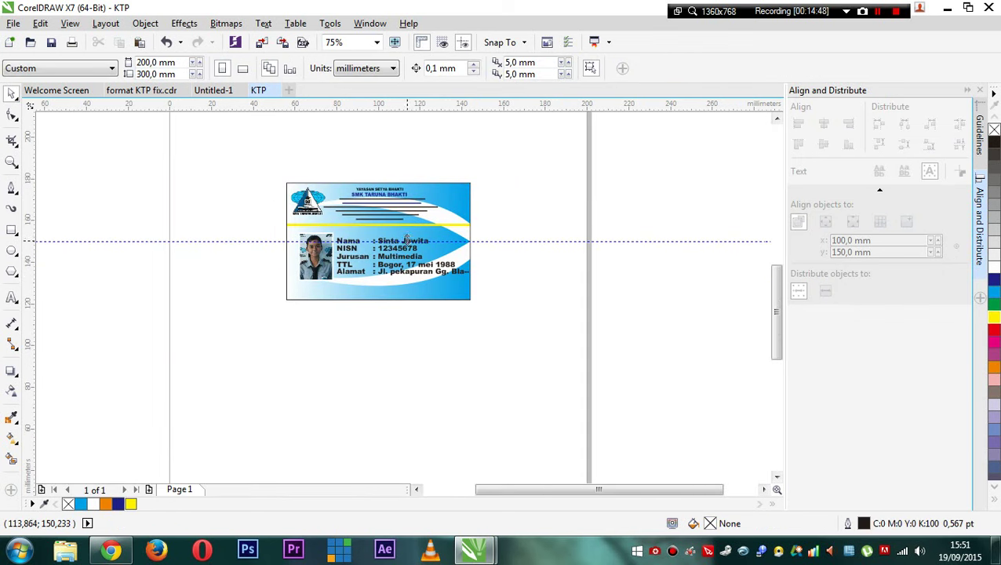
pyautogui.scroll(2, 368, 230)
pyautogui.scroll(-2, 390, 268)
pyautogui.scroll(4, 395, 275)
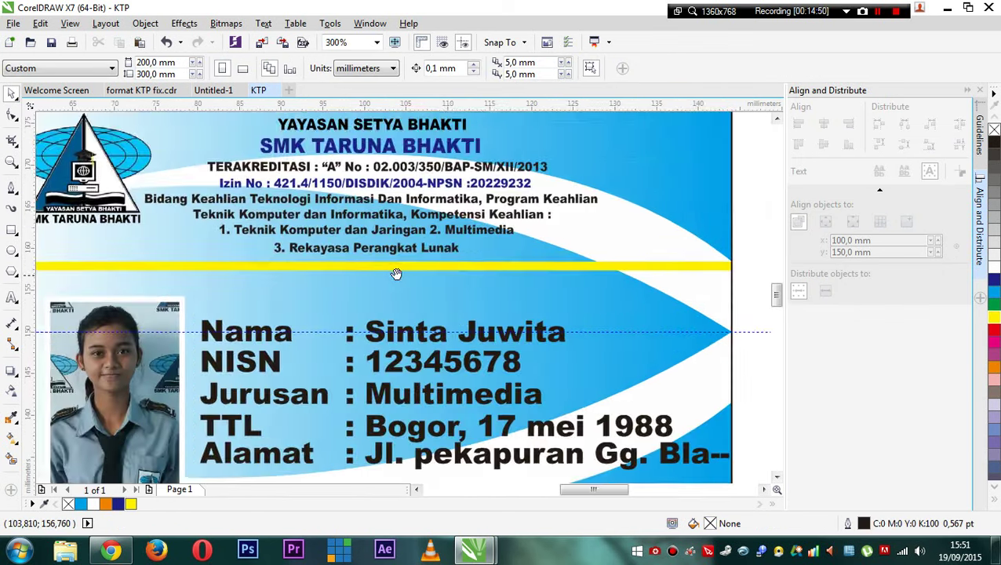
pyautogui.scroll(-2, 424, 259)
pyautogui.click(430, 277)
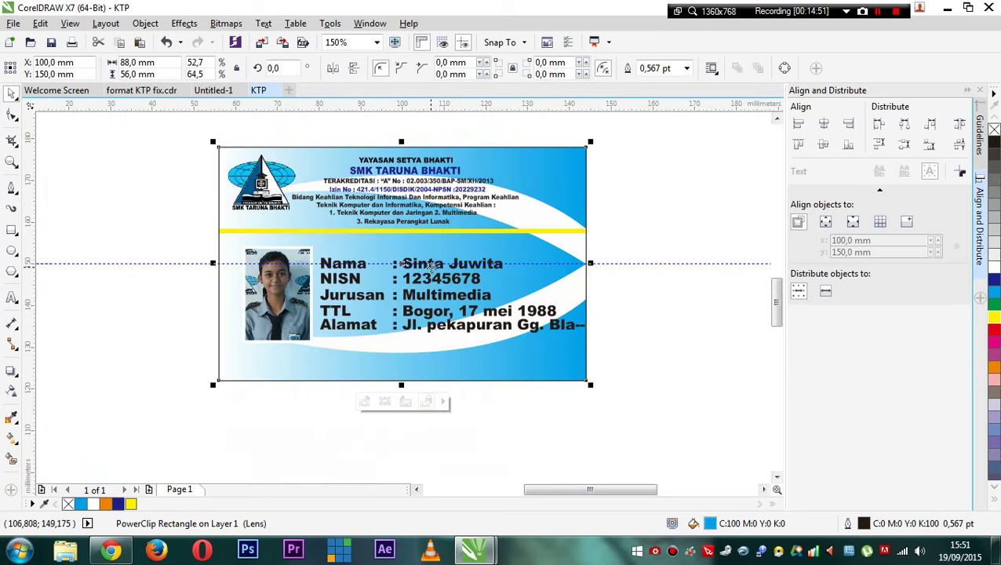
pyautogui.click(368, 398)
# - Resize the Nama, NISN, Jurusan, TTL and Alamat labels and values from 10 pt to 9 pt
pyautogui.click(351, 268)
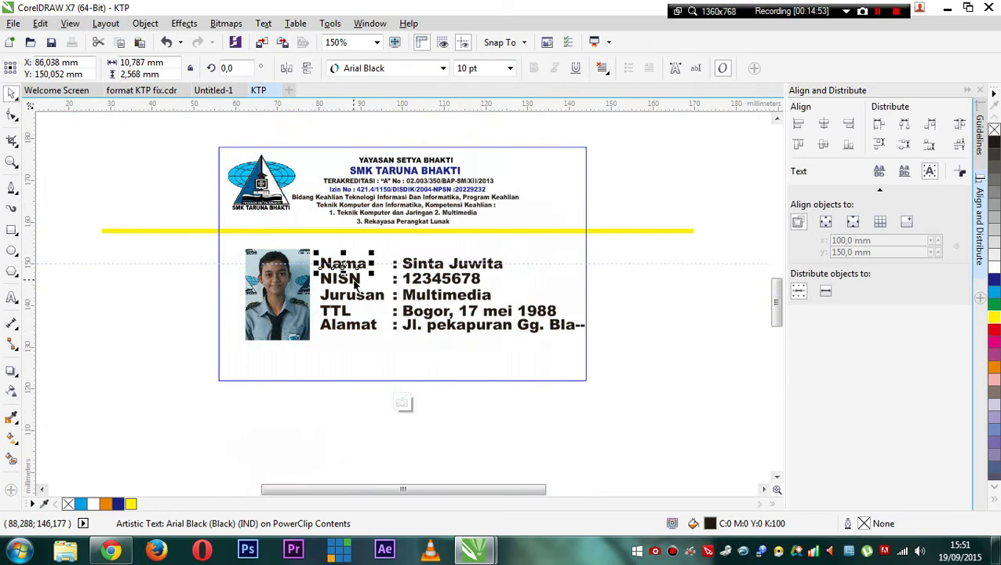
pyautogui.keyDown('shift'); pyautogui.click(354, 280); pyautogui.keyUp('shift')
pyautogui.keyDown('shift'); pyautogui.click(355, 295); pyautogui.keyUp('shift')
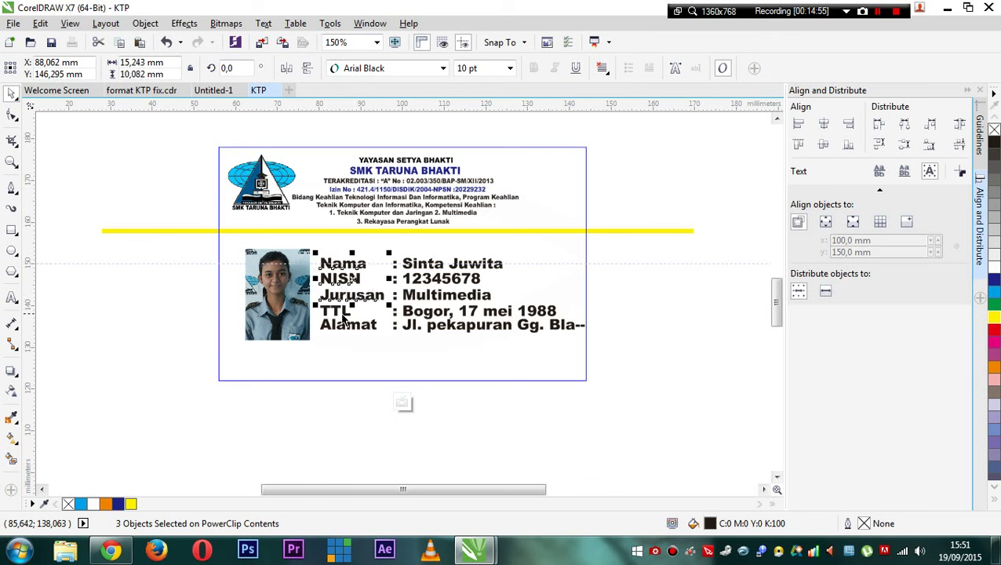
pyautogui.keyDown('shift'); pyautogui.click(341, 312); pyautogui.keyUp('shift')
pyautogui.keyDown('shift'); pyautogui.click(350, 328); pyautogui.keyUp('shift')
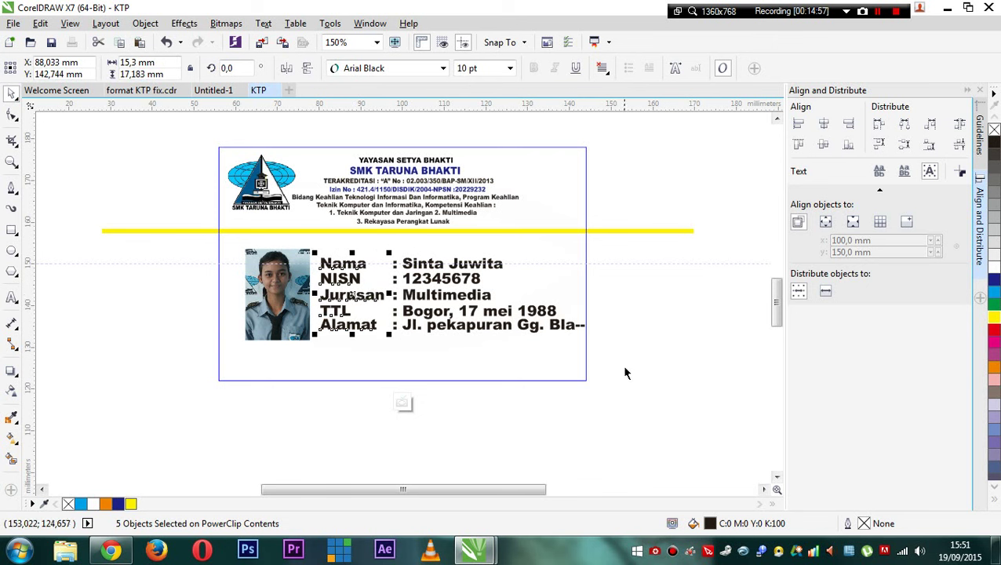
pyautogui.moveTo(647, 372); pyautogui.dragTo(318, 246)
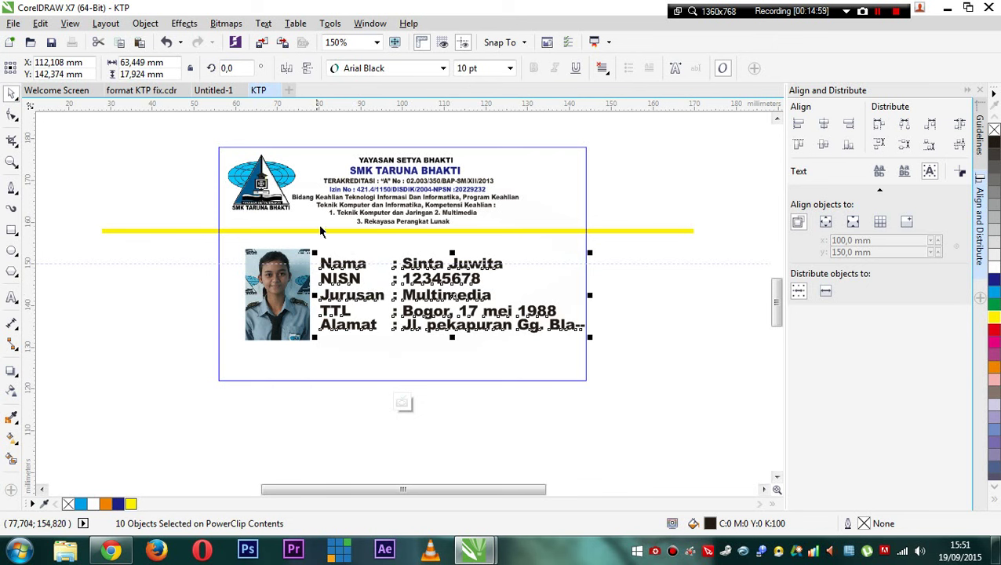
pyautogui.click(510, 68)
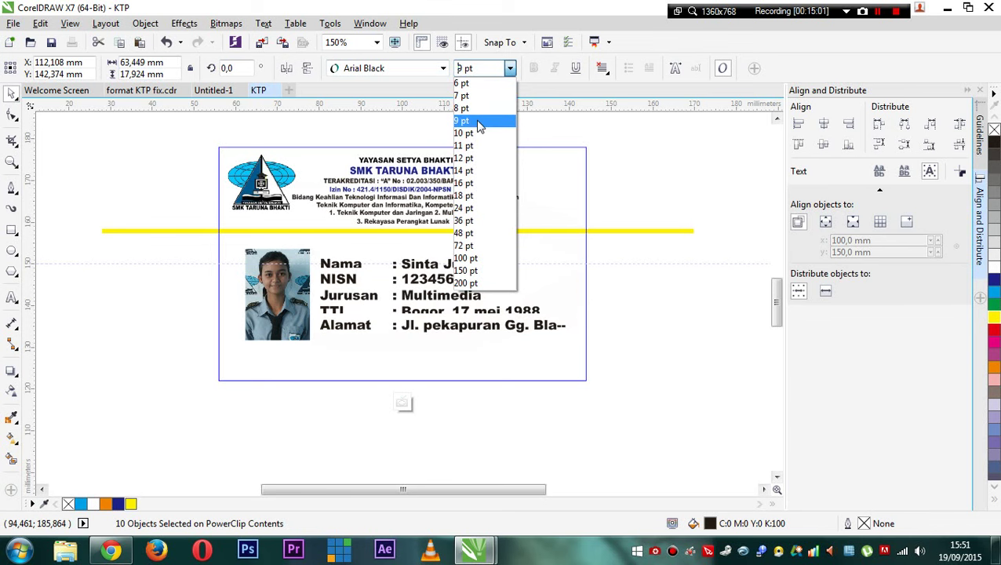
pyautogui.click(481, 122)
pyautogui.click(614, 311)
pyautogui.scroll(1, 446, 281)
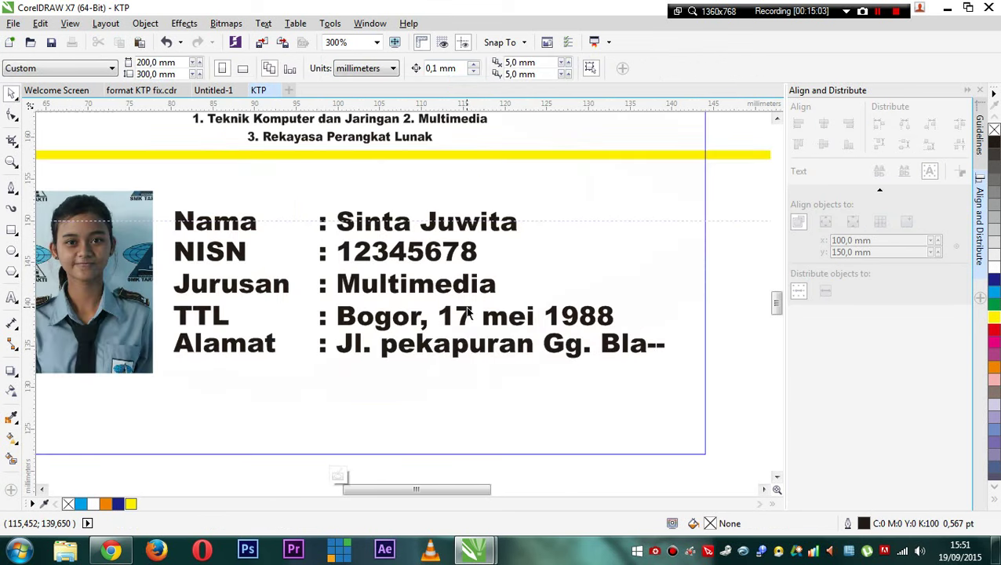
pyautogui.scroll(-1, 446, 281)
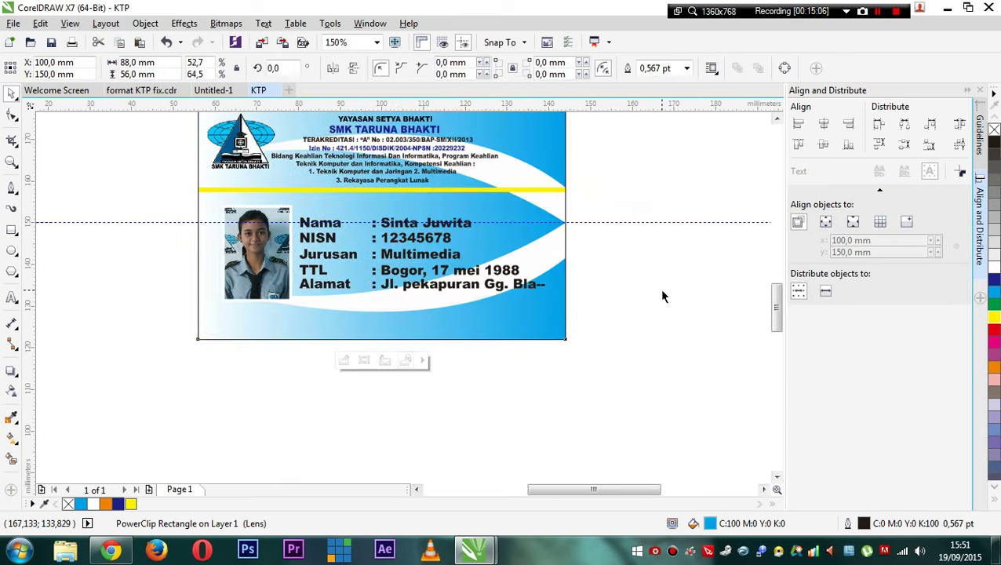
# - Set the card background rectangle's outline to no color, leaving the finished card
pyautogui.click(492, 287)
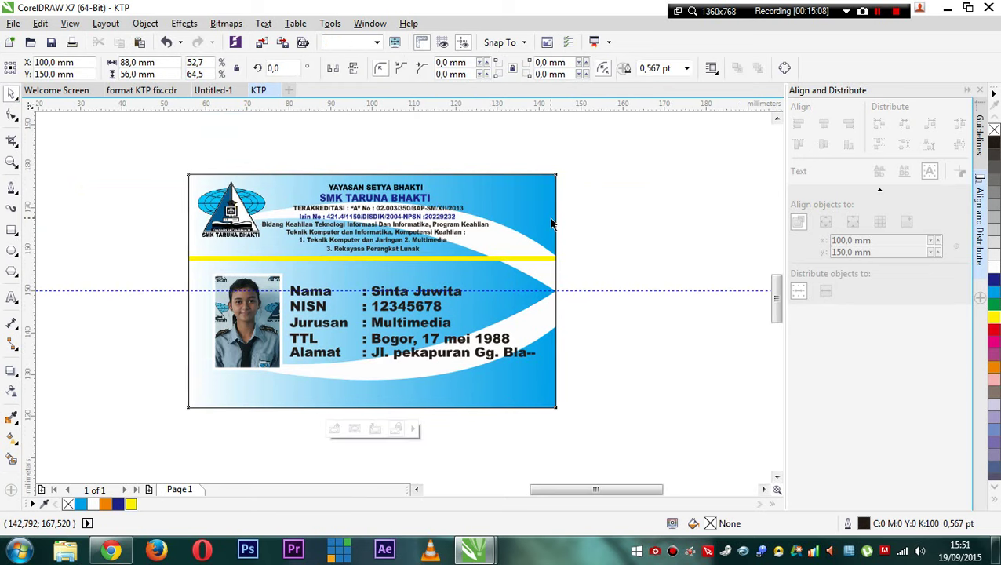
pyautogui.rightClick(994, 129)
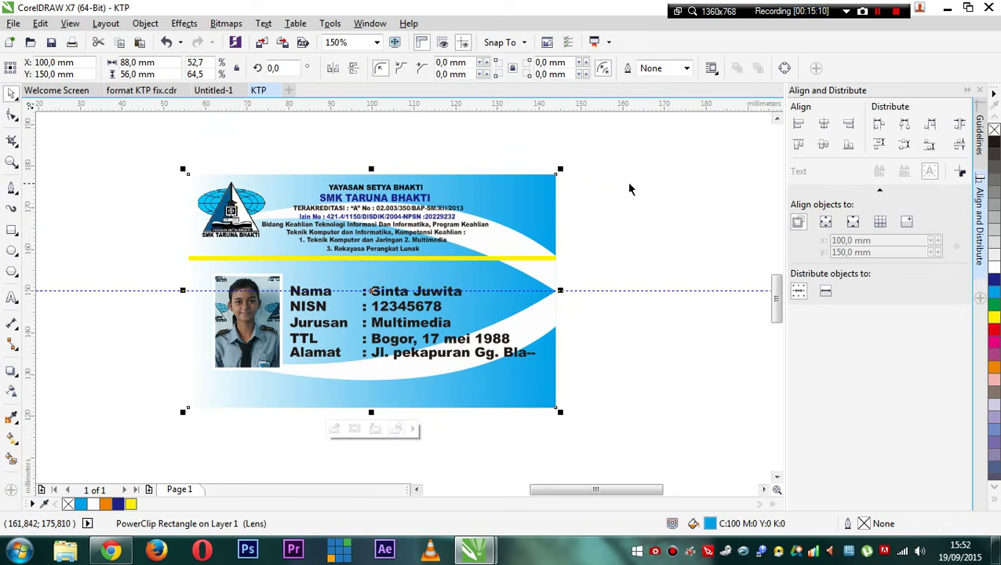
pyautogui.moveTo(500, 264); pyautogui.dragTo(568, 248)
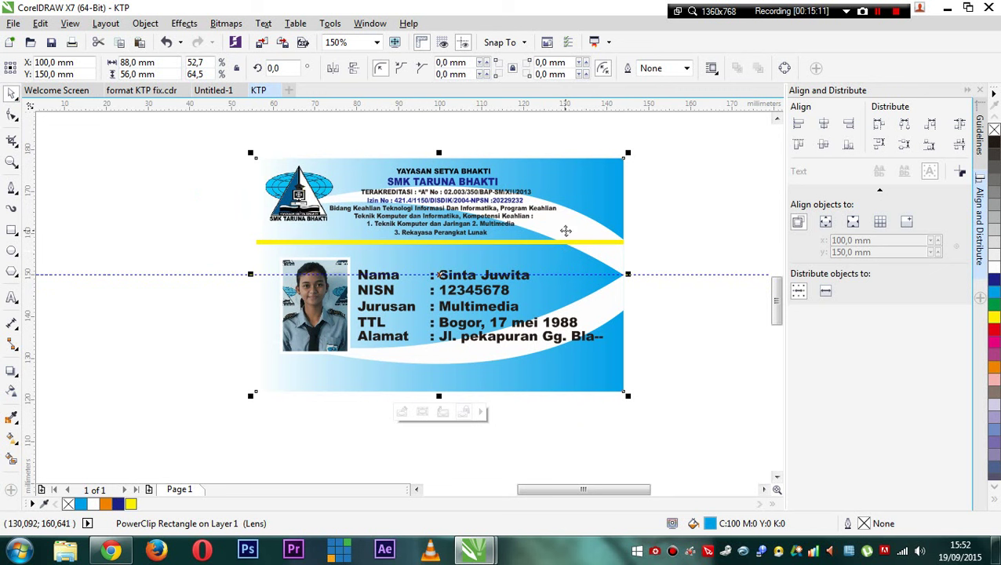